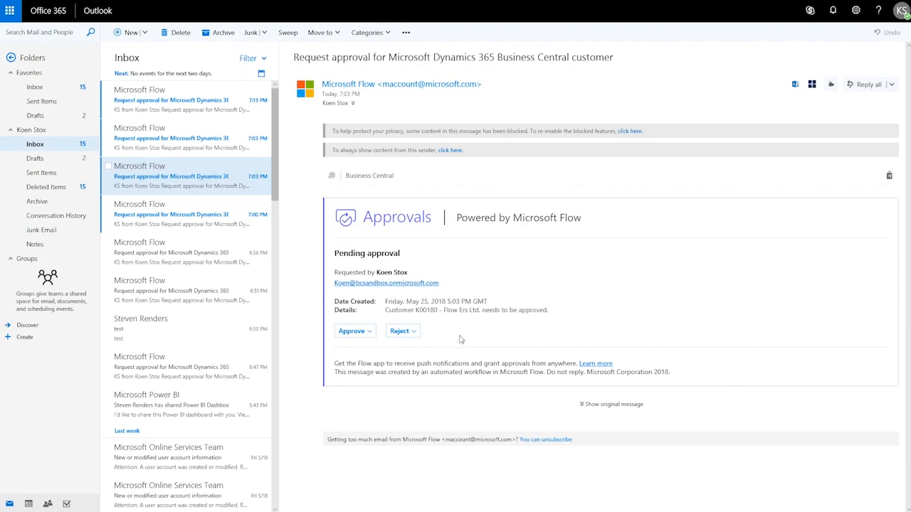
Step: Approve and submit the K00180 Flow Ers Ltd. request, then check its approval post in Teams
{"action": "left_click", "coordinate": [352, 331]}
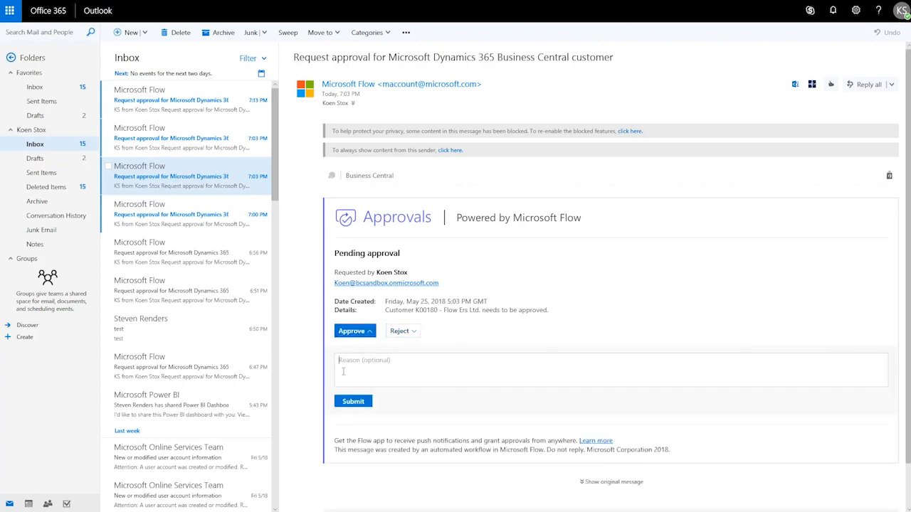
{"action": "left_click", "coordinate": [353, 402]}
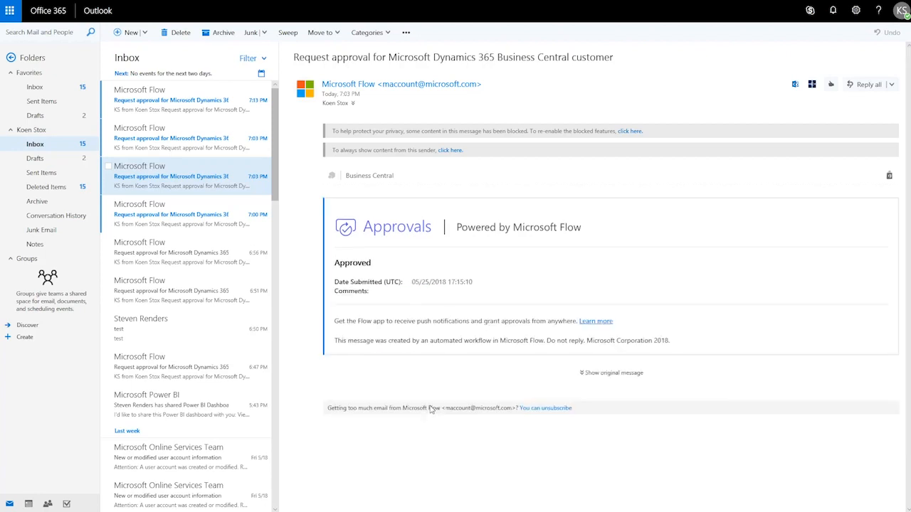
{"action": "key", "text": "alt+Tab"}
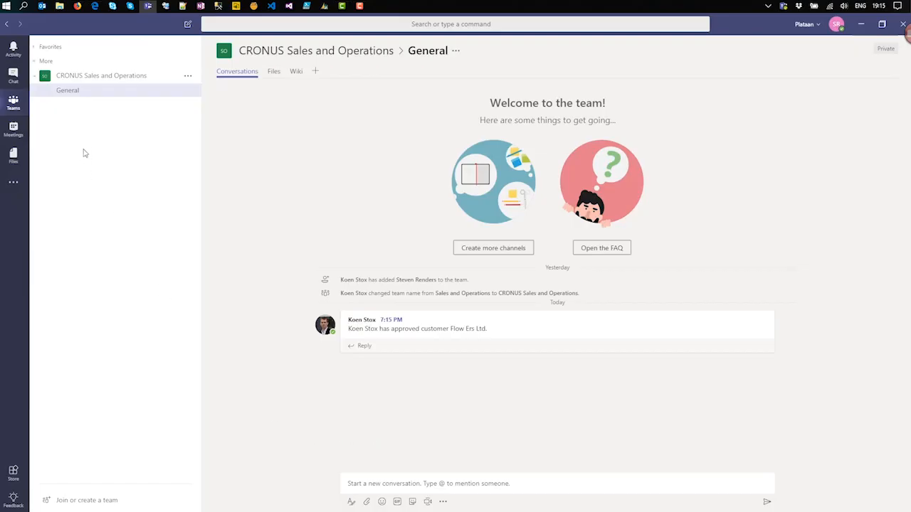
{"action": "key", "text": "alt+Tab"}
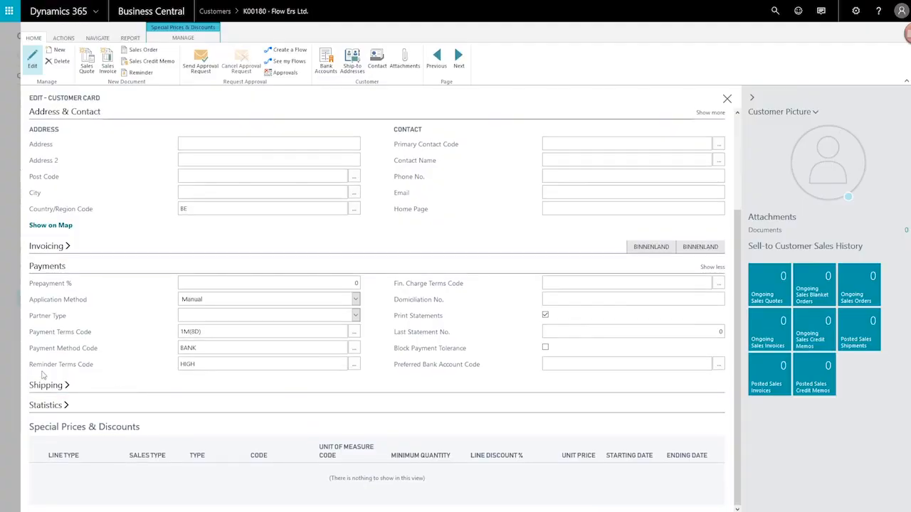
Step: Confirm the Flow Ers Ltd. customer card is editable, then close it and the Customers list
{"action": "left_click", "coordinate": [194, 348]}
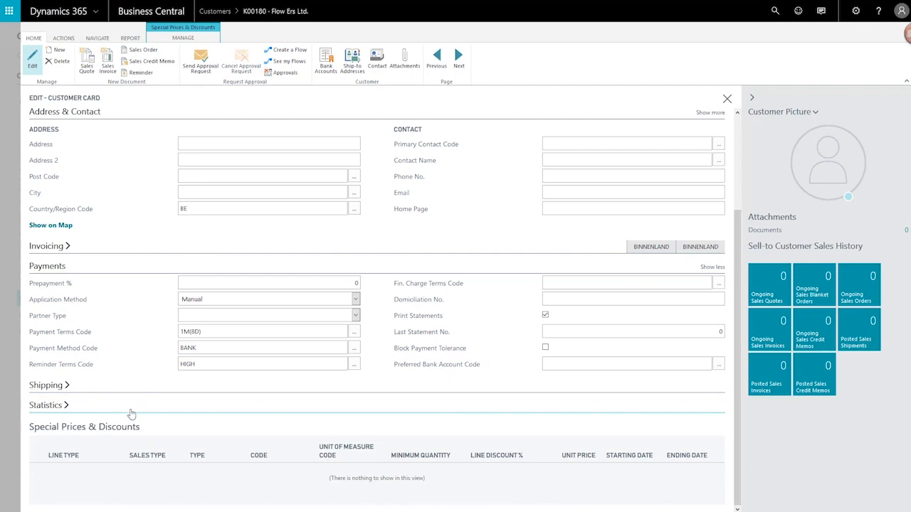
{"action": "key", "text": "Escape"}
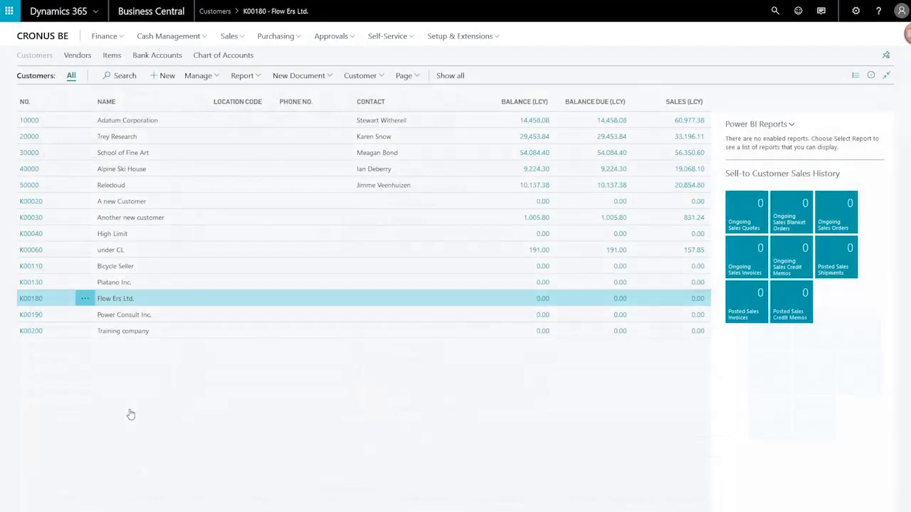
{"action": "key", "text": "Escape"}
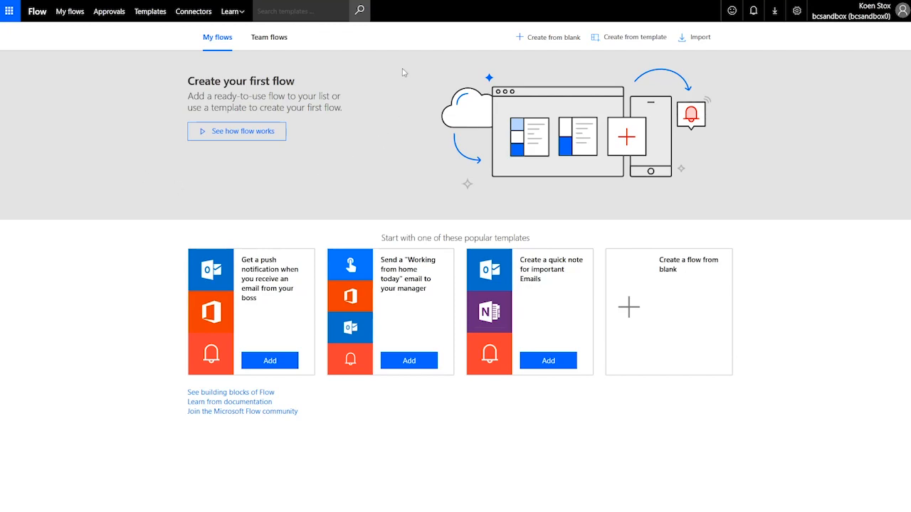
Step: Create a blank flow and bring up the connector and trigger search
{"action": "left_click", "coordinate": [550, 40]}
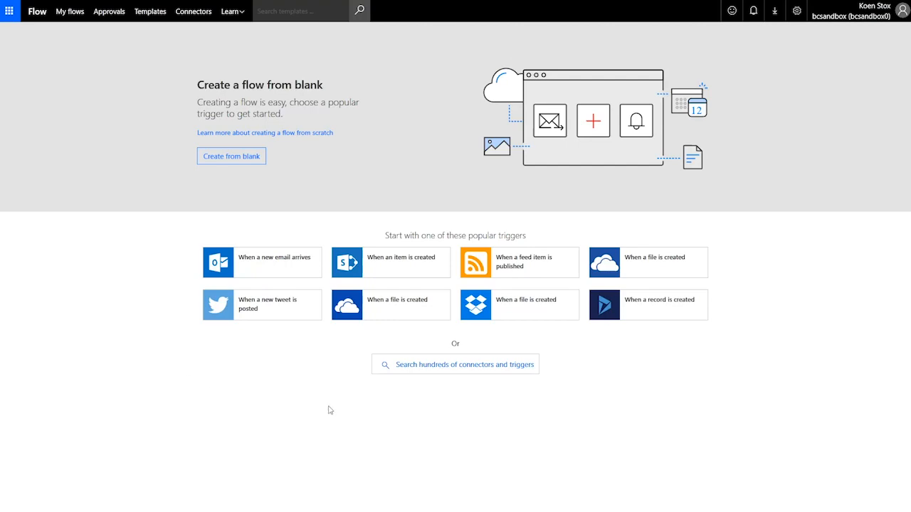
{"action": "left_click", "coordinate": [443, 370]}
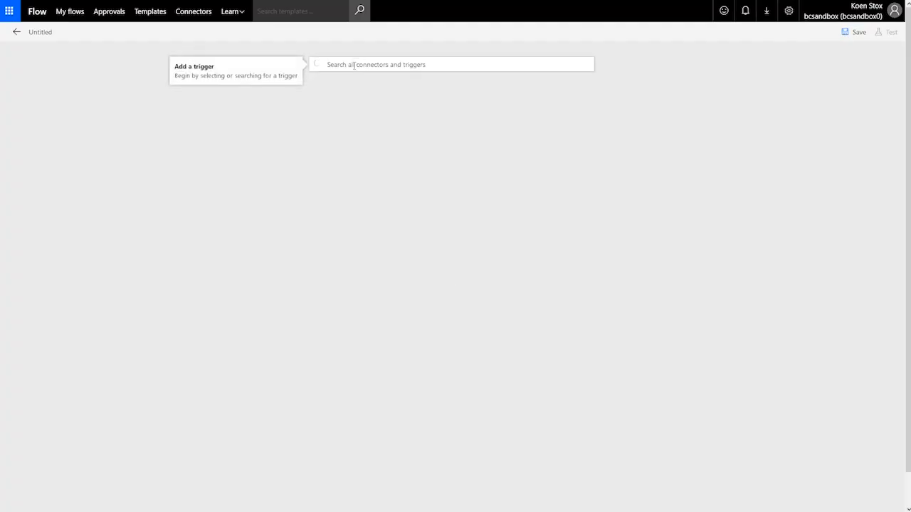
Step: Search triggers for 'business central', then discard the untitled flow and return to My flows
{"action": "type", "text": "business central"}
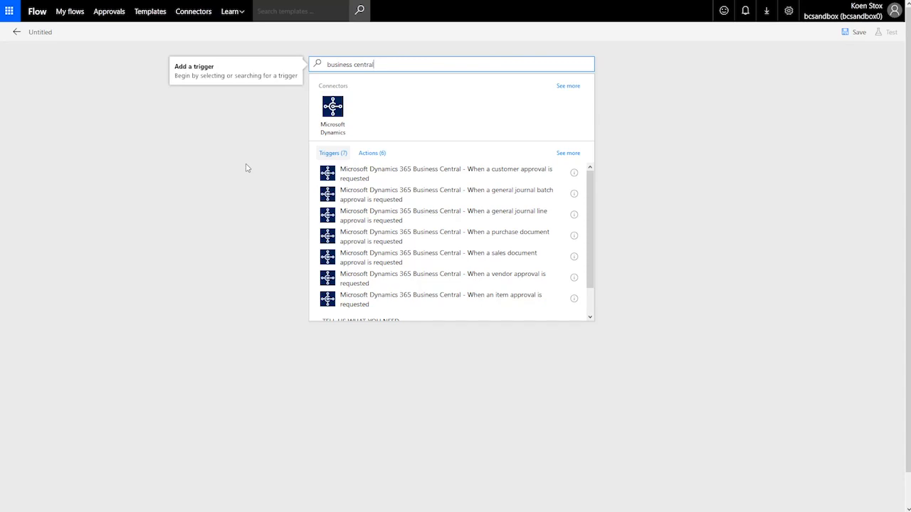
{"action": "left_click", "coordinate": [71, 13]}
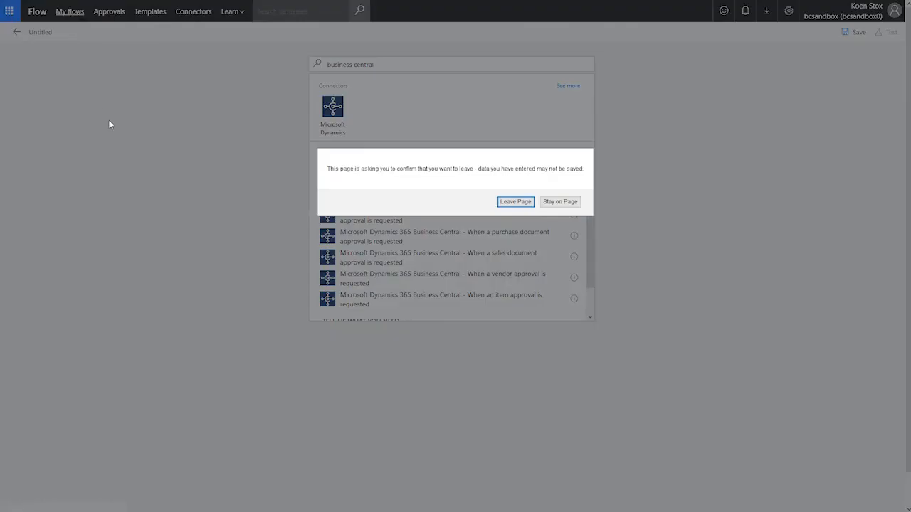
{"action": "left_click", "coordinate": [514, 203]}
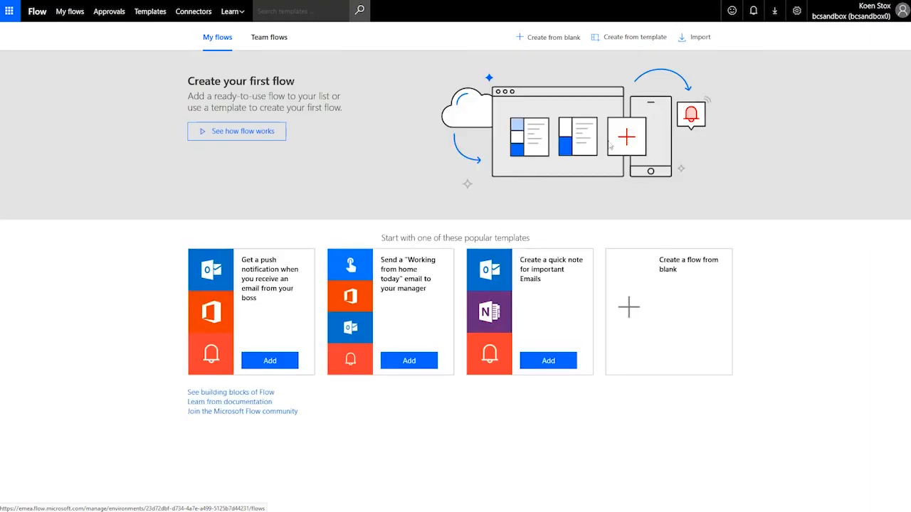
Step: Search the flow template gallery for 'business central' and browse the matching templates
{"action": "left_click", "coordinate": [623, 39]}
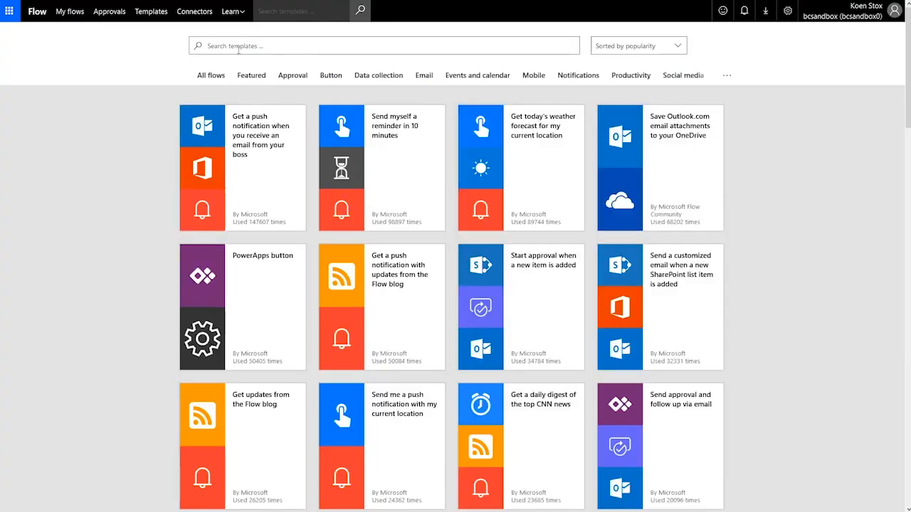
{"action": "left_click", "coordinate": [240, 46]}
{"action": "type", "text": "business central"}
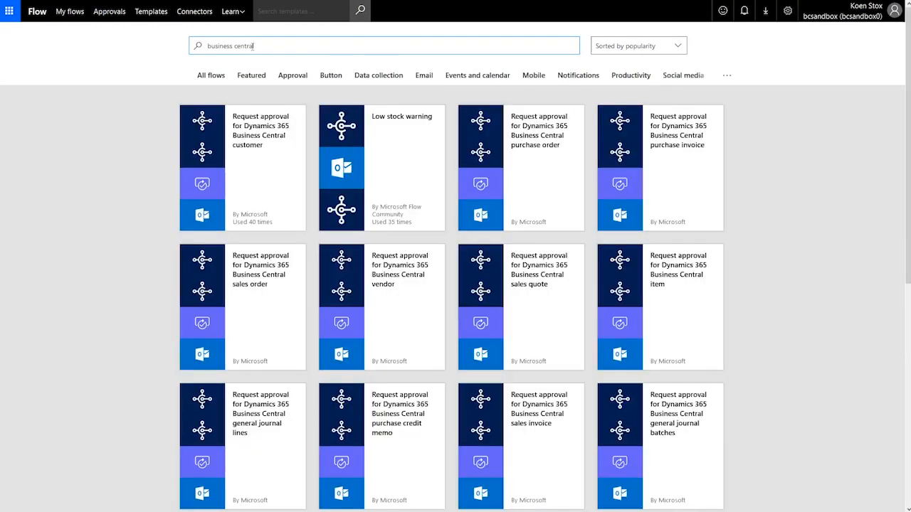
{"action": "scroll", "coordinate": [100, 174], "scroll_direction": "down", "scroll_amount": 2}
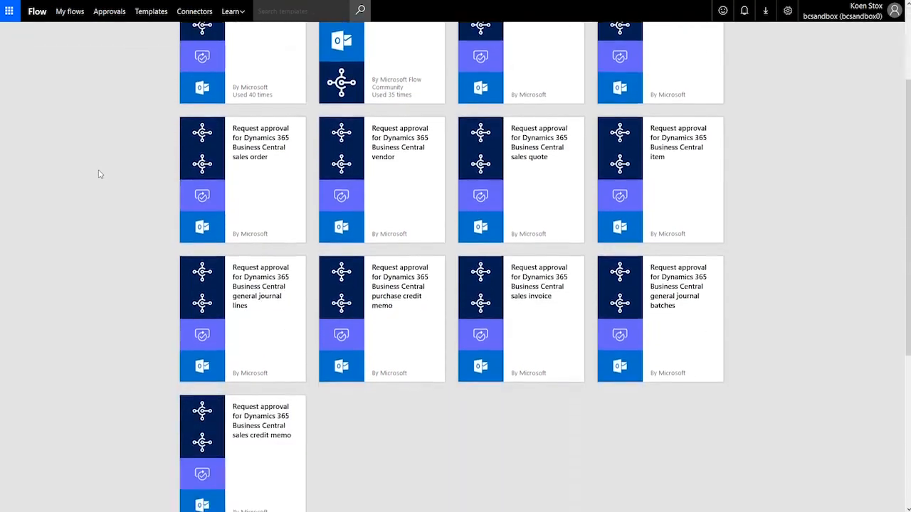
{"action": "scroll", "coordinate": [100, 174], "scroll_direction": "down", "scroll_amount": 2}
{"action": "scroll", "coordinate": [100, 173], "scroll_direction": "up", "scroll_amount": 2}
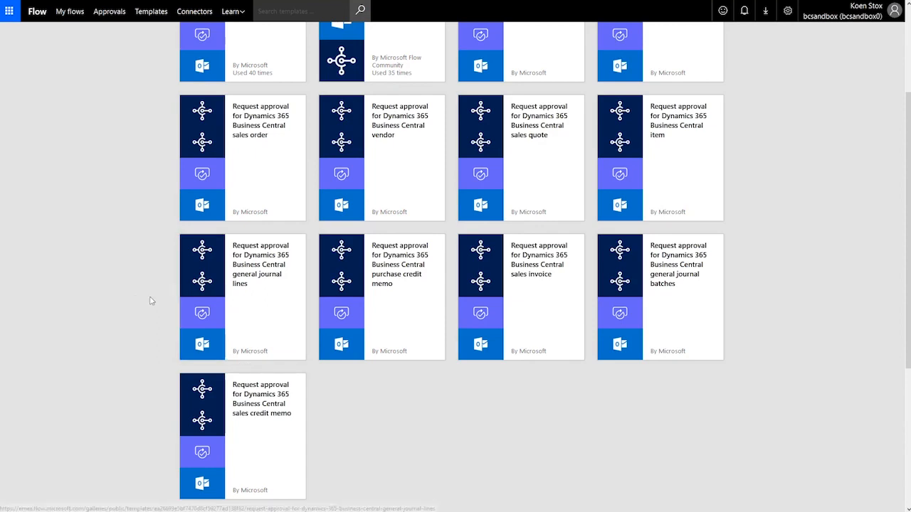
{"action": "scroll", "coordinate": [114, 295], "scroll_direction": "up", "scroll_amount": 3}
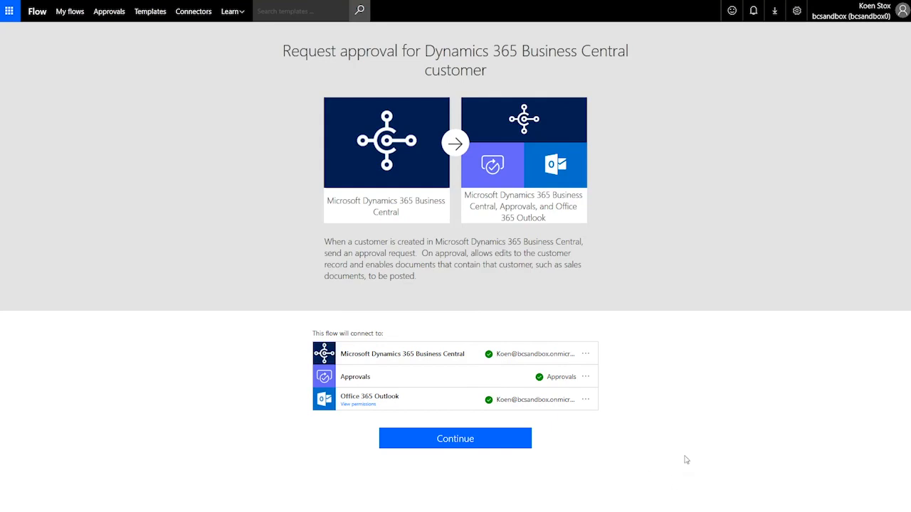
Step: Continue with the customer approval template to load its steps into the designer
{"action": "left_click", "coordinate": [454, 443]}
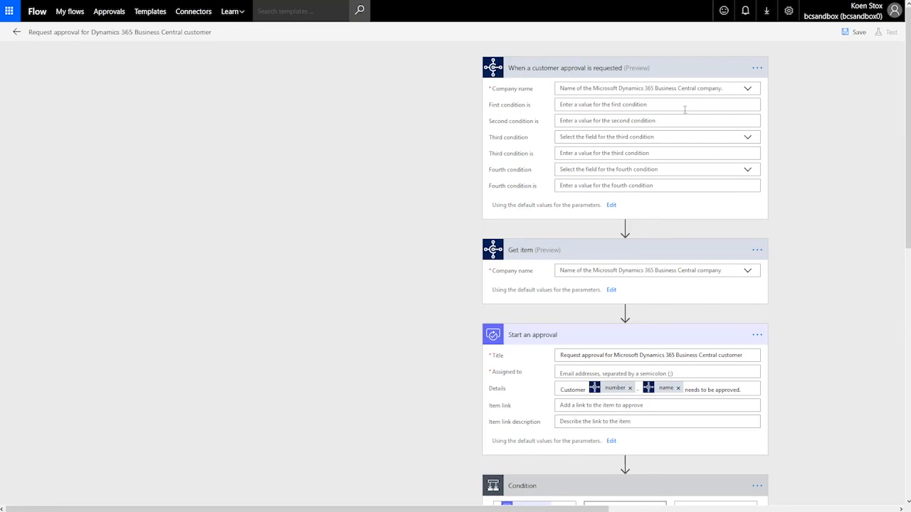
Step: Select CRONUS International Ltd. as the trigger's company, leaving the third condition unchanged
{"action": "left_click", "coordinate": [749, 90]}
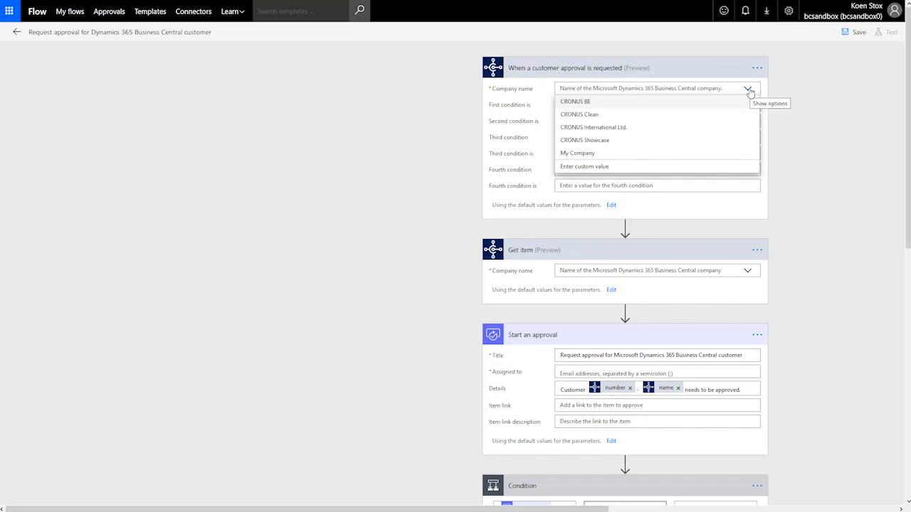
{"action": "left_click", "coordinate": [649, 133]}
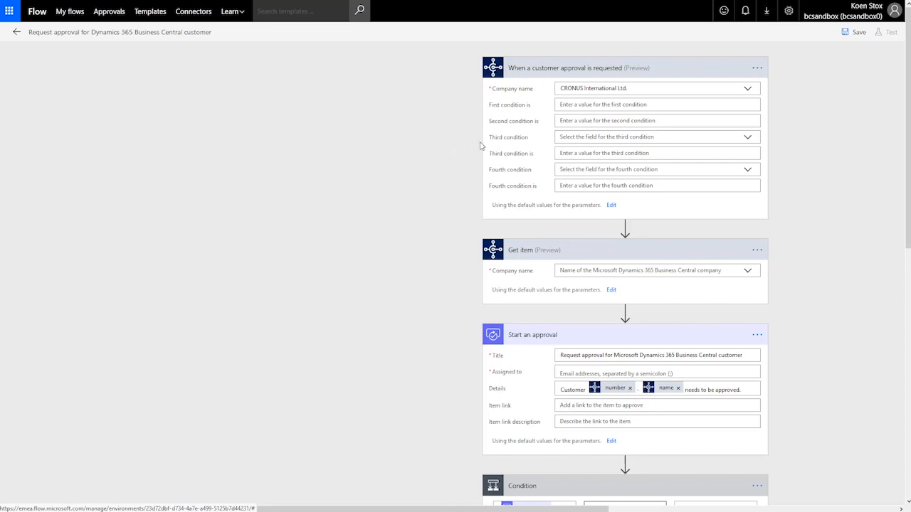
{"action": "left_click", "coordinate": [747, 138]}
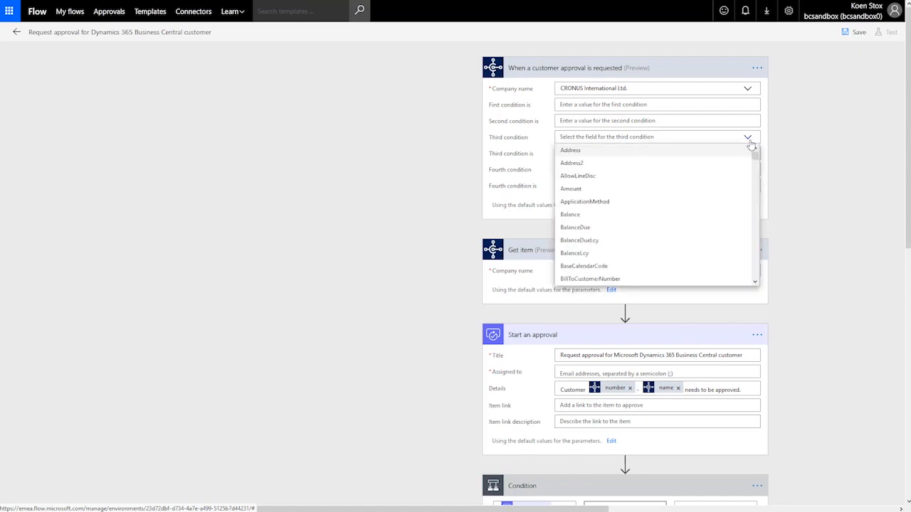
{"action": "left_click", "coordinate": [750, 142]}
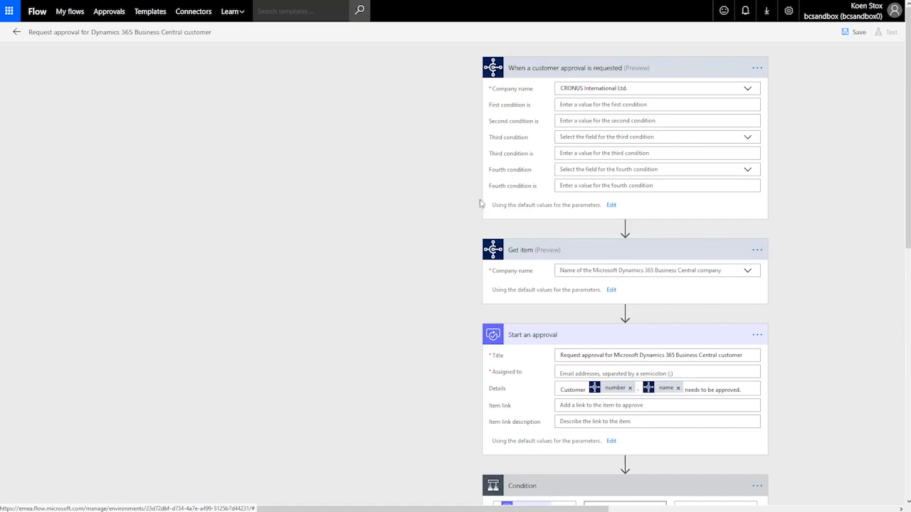
Step: Set the trigger condition CreditLimitLcy >5000 and Get item's company to CRONUS International Ltd
{"action": "left_click", "coordinate": [612, 206]}
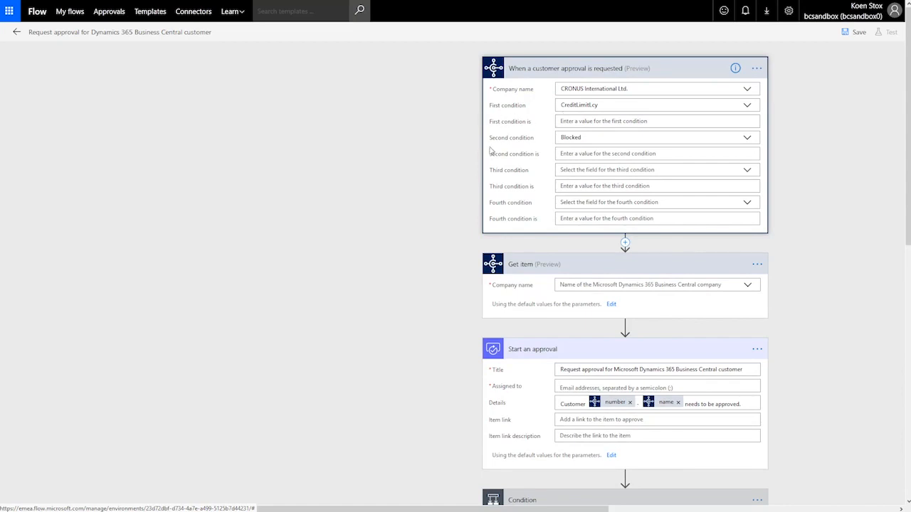
{"action": "left_click", "coordinate": [747, 106]}
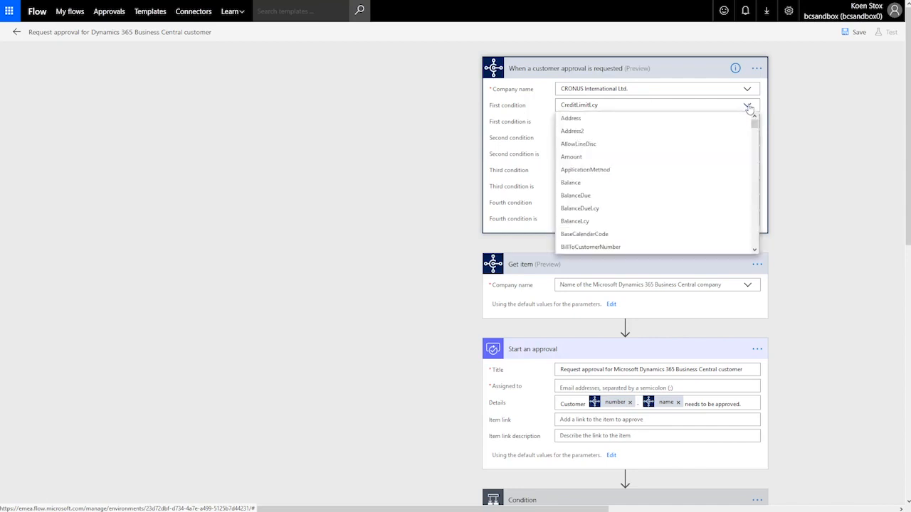
{"action": "left_click", "coordinate": [748, 107]}
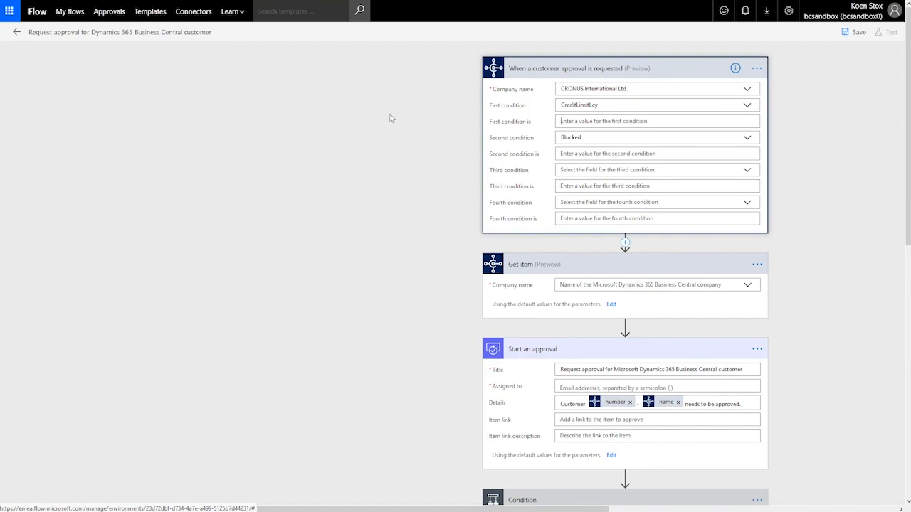
{"action": "type", "text": ">5000"}
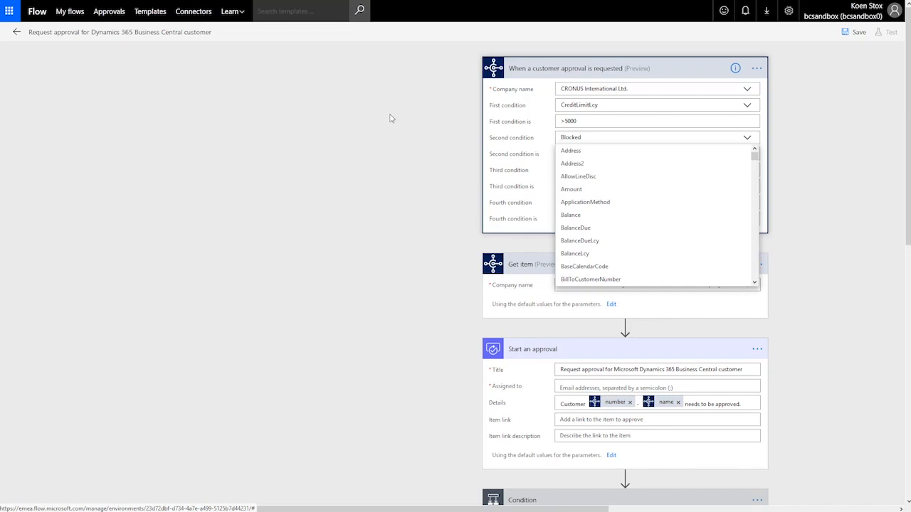
{"action": "left_click", "coordinate": [851, 127]}
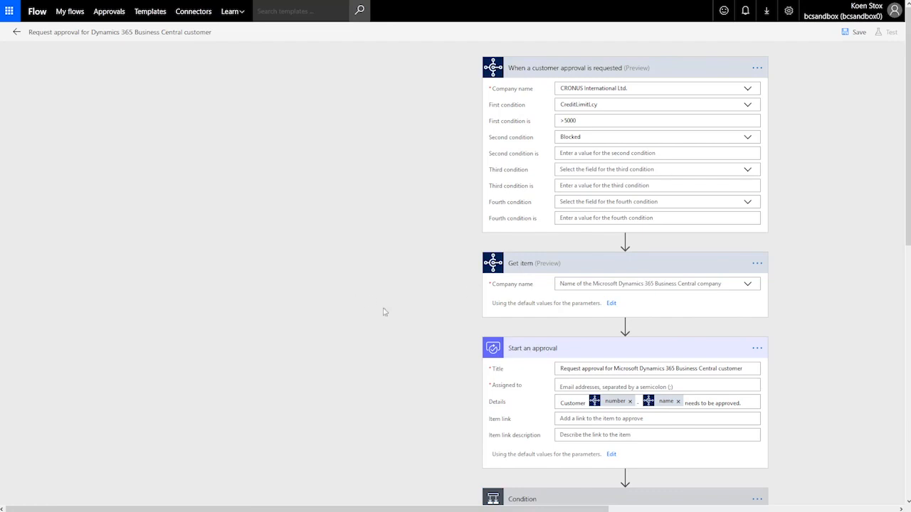
{"action": "left_click", "coordinate": [748, 285]}
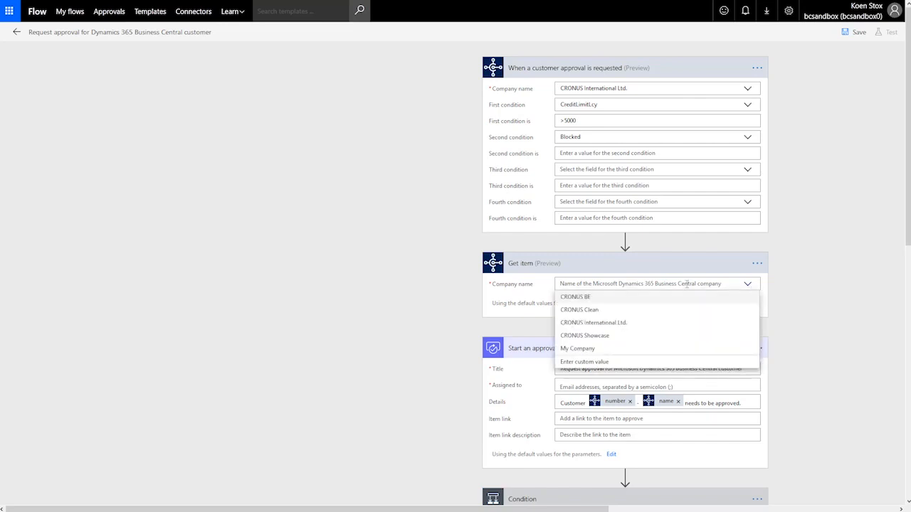
{"action": "left_click", "coordinate": [617, 327]}
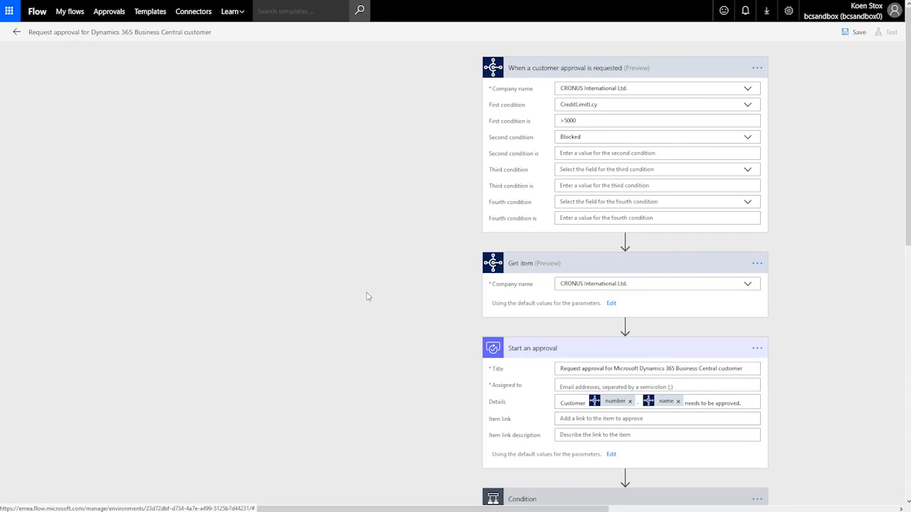
Step: Assign Start an approval to the owner's own suggested account, clearing the invalid-email error
{"action": "scroll", "coordinate": [367, 296], "scroll_direction": "down", "scroll_amount": 1}
{"action": "scroll", "coordinate": [368, 296], "scroll_direction": "down", "scroll_amount": 3}
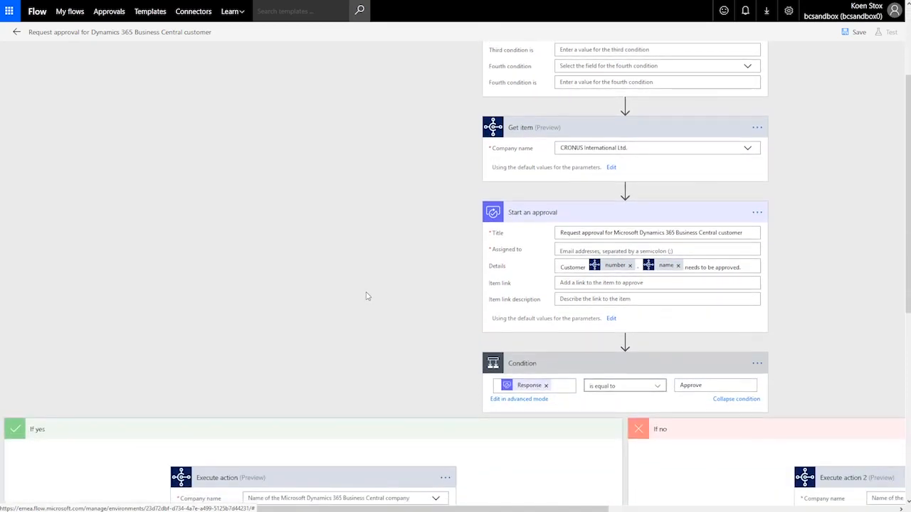
{"action": "scroll", "coordinate": [368, 292], "scroll_direction": "down", "scroll_amount": 1}
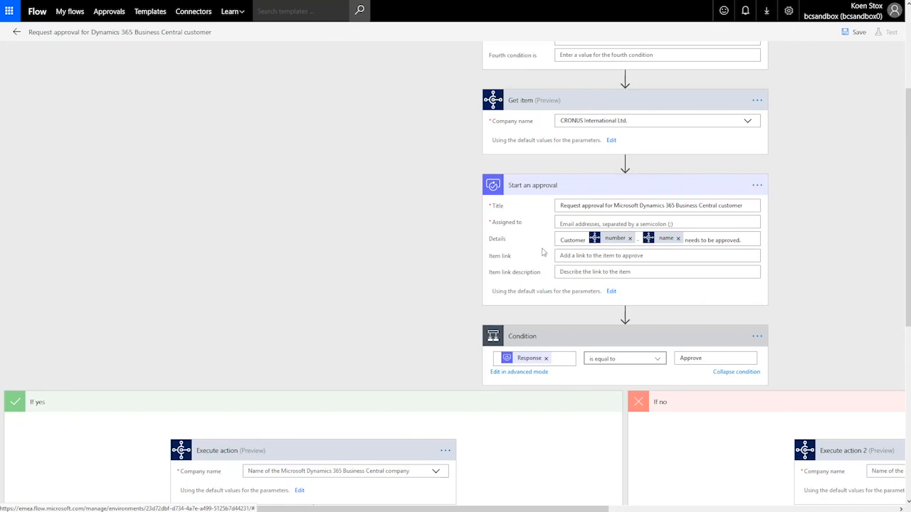
{"action": "left_click", "coordinate": [566, 225]}
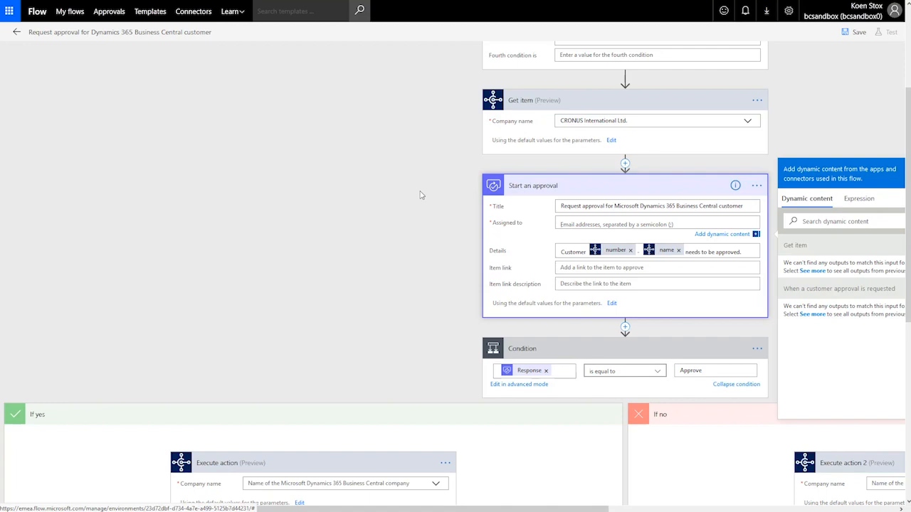
{"action": "type", "text": "koen"}
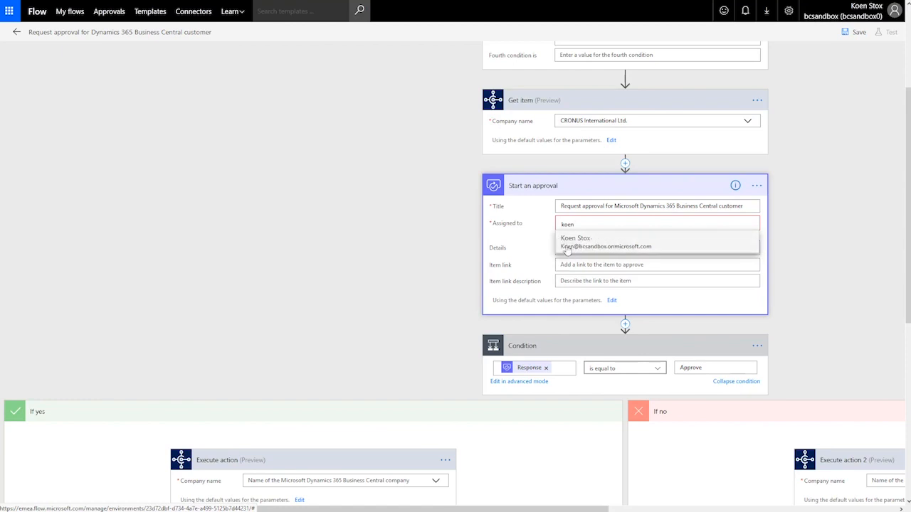
{"action": "left_click", "coordinate": [626, 245]}
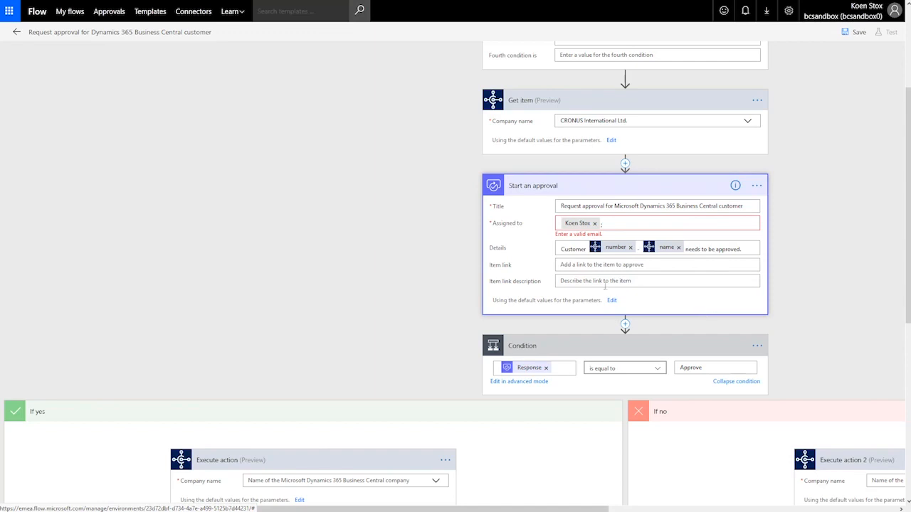
{"action": "left_click", "coordinate": [580, 264]}
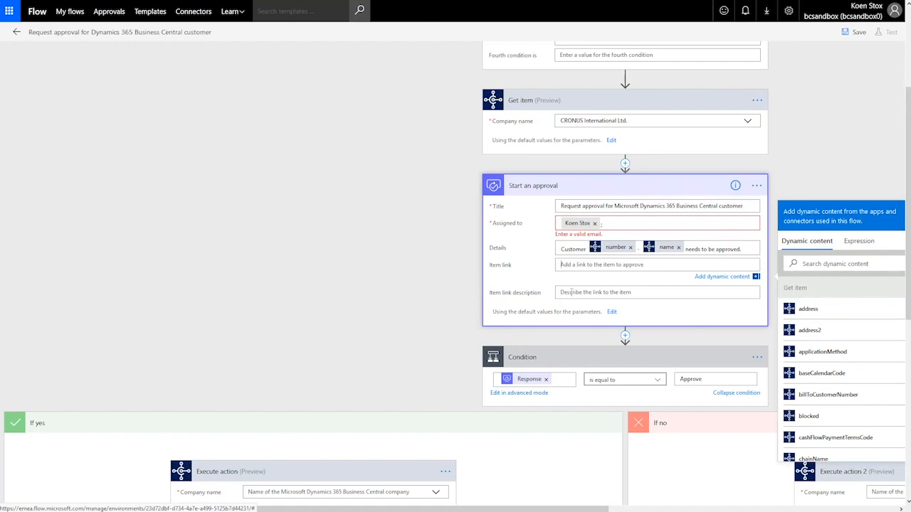
{"action": "left_click", "coordinate": [415, 258]}
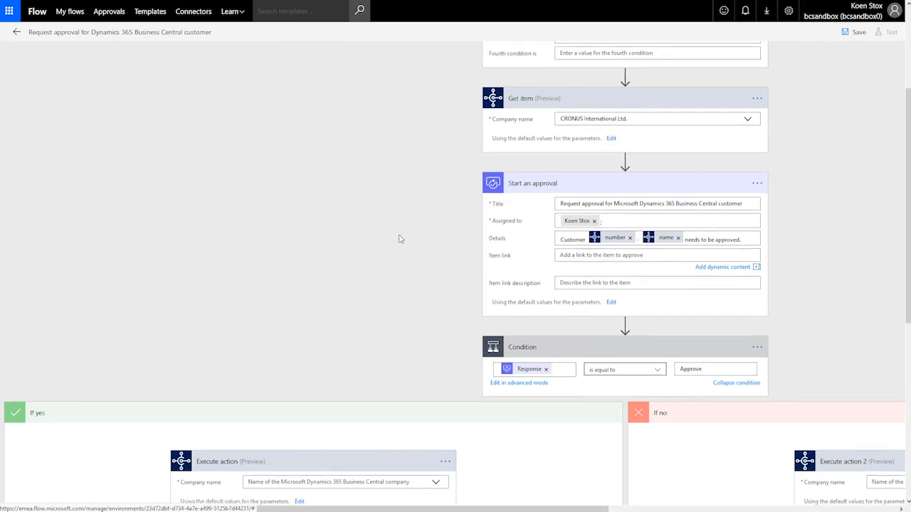
Step: Choose CRONUS International Ltd. as the company for the If yes branch's Execute action
{"action": "scroll", "coordinate": [399, 239], "scroll_direction": "down", "scroll_amount": 3}
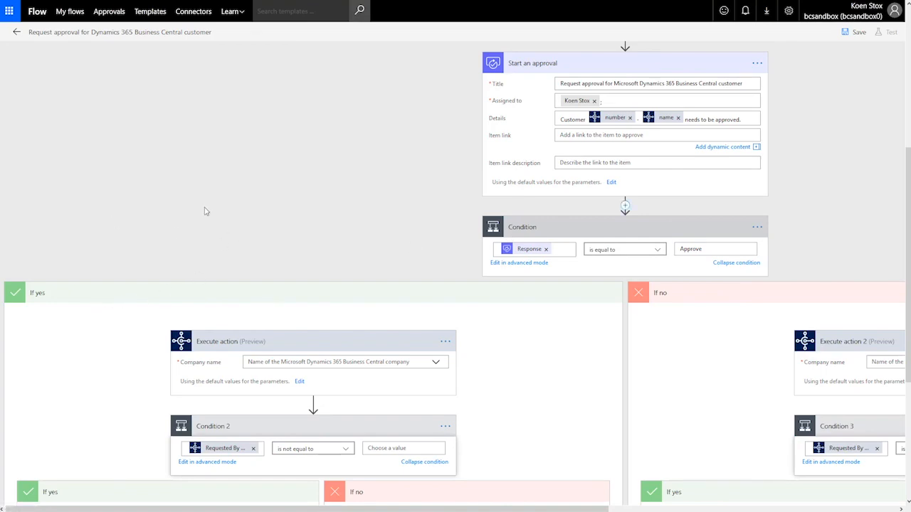
{"action": "scroll", "coordinate": [204, 211], "scroll_direction": "down", "scroll_amount": 1}
{"action": "scroll", "coordinate": [204, 212], "scroll_direction": "down", "scroll_amount": 2}
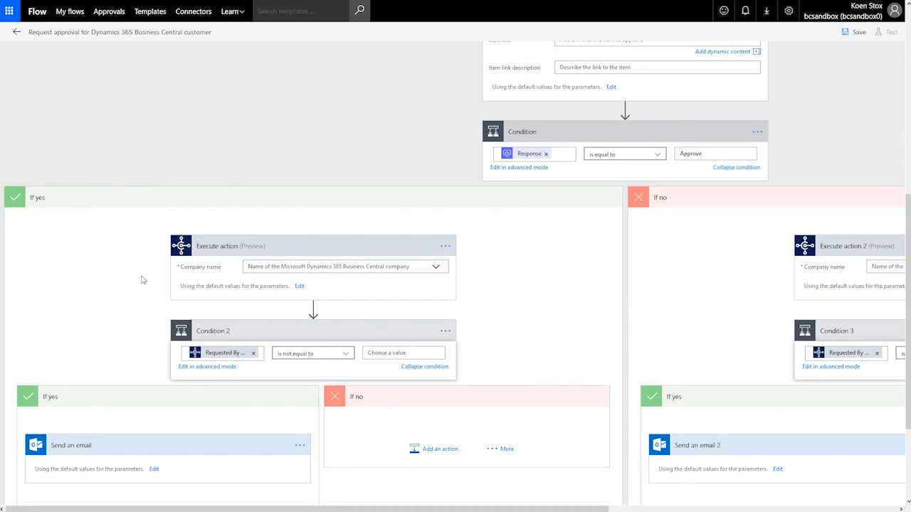
{"action": "left_click", "coordinate": [436, 268]}
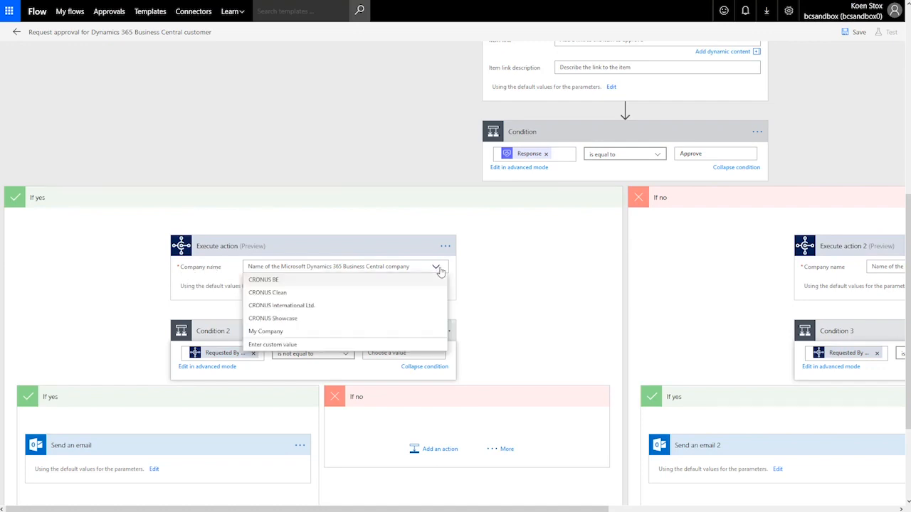
{"action": "left_click", "coordinate": [305, 307]}
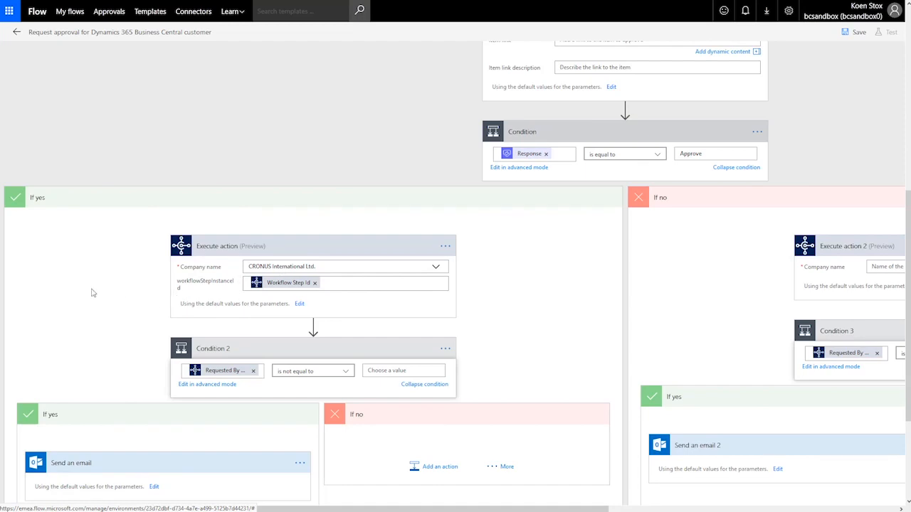
{"action": "scroll", "coordinate": [91, 292], "scroll_direction": "down", "scroll_amount": 1}
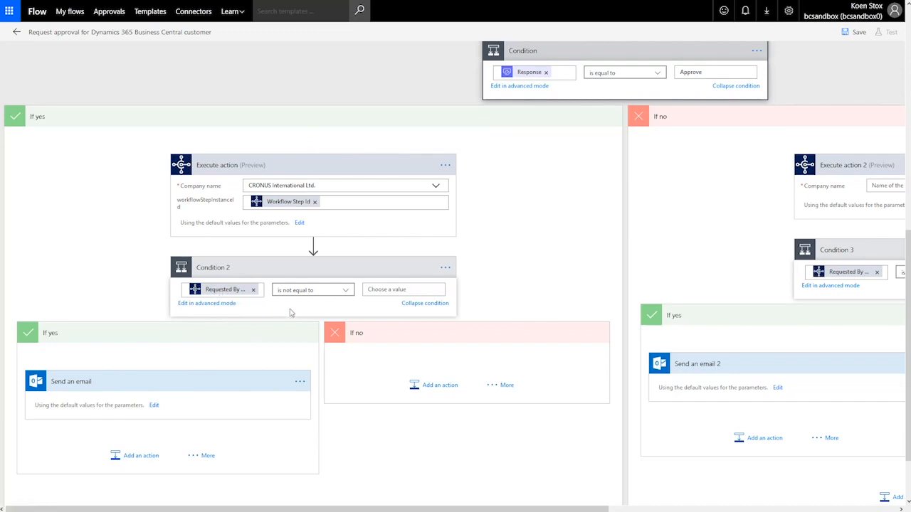
Step: Set Condition 2 to compare the requester against the Approver email
{"action": "left_click", "coordinate": [390, 289]}
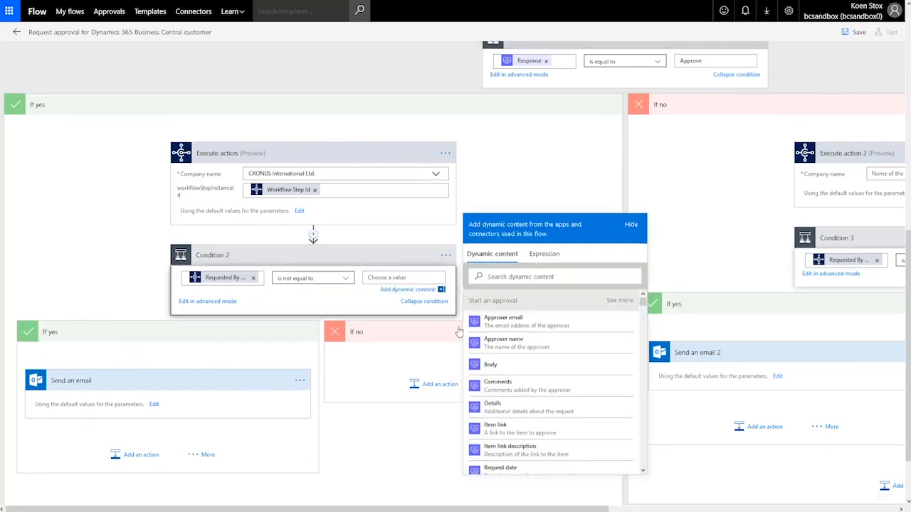
{"action": "left_click", "coordinate": [507, 323]}
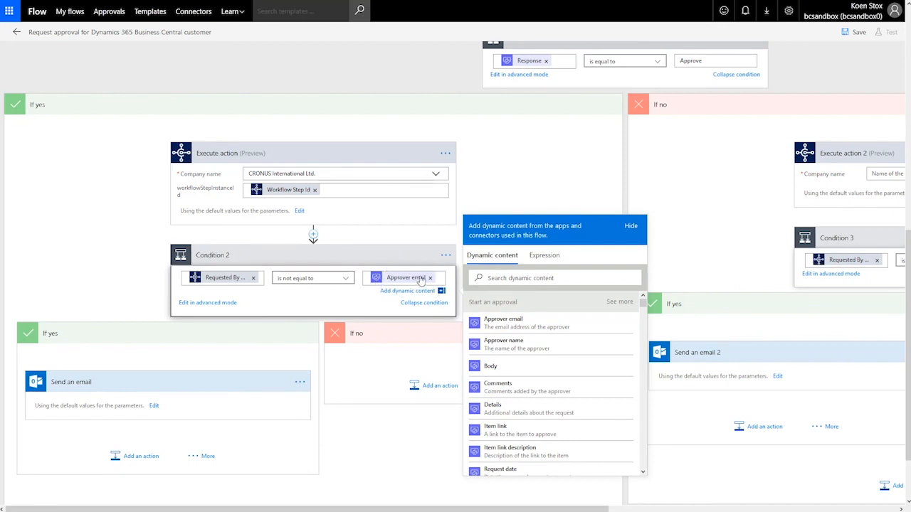
{"action": "left_click", "coordinate": [97, 358]}
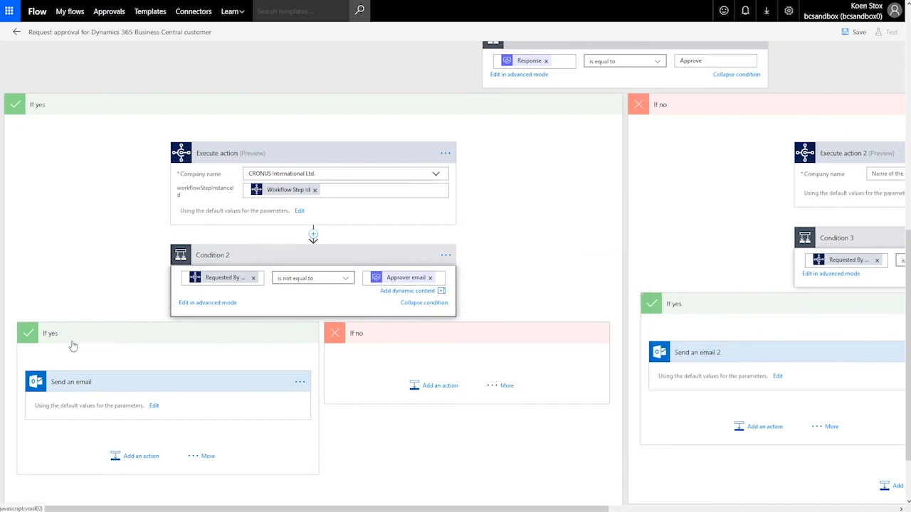
{"action": "scroll", "coordinate": [76, 336], "scroll_direction": "down", "scroll_amount": 1}
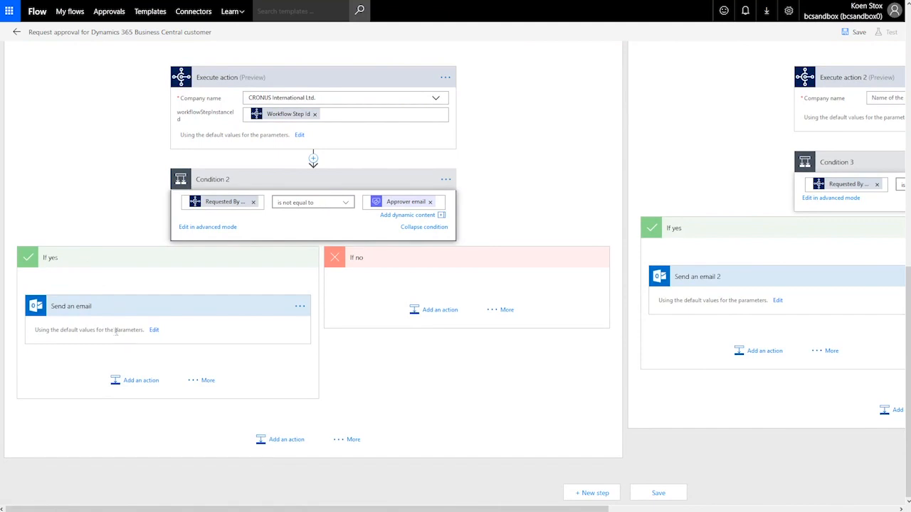
Step: Expand the Send an email step to show its Customer Approved email details
{"action": "left_click", "coordinate": [154, 330]}
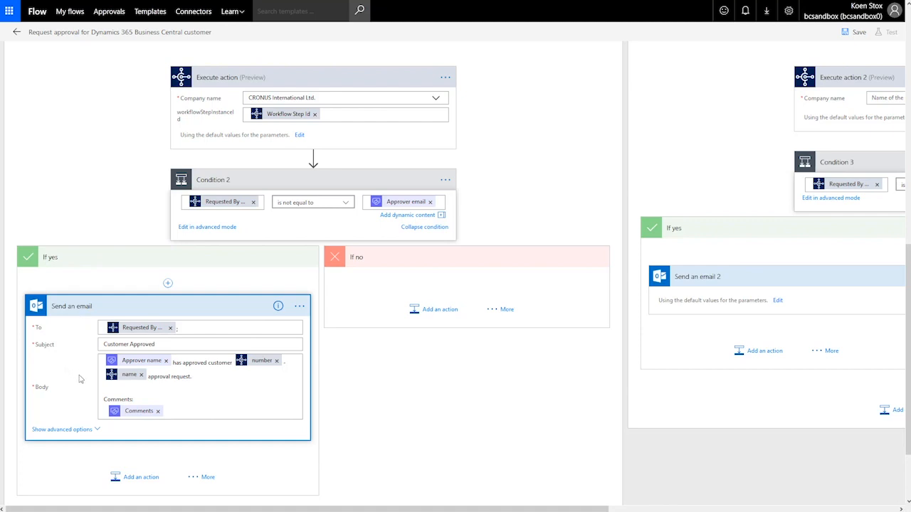
{"action": "scroll", "coordinate": [78, 182], "scroll_direction": "up", "scroll_amount": 3}
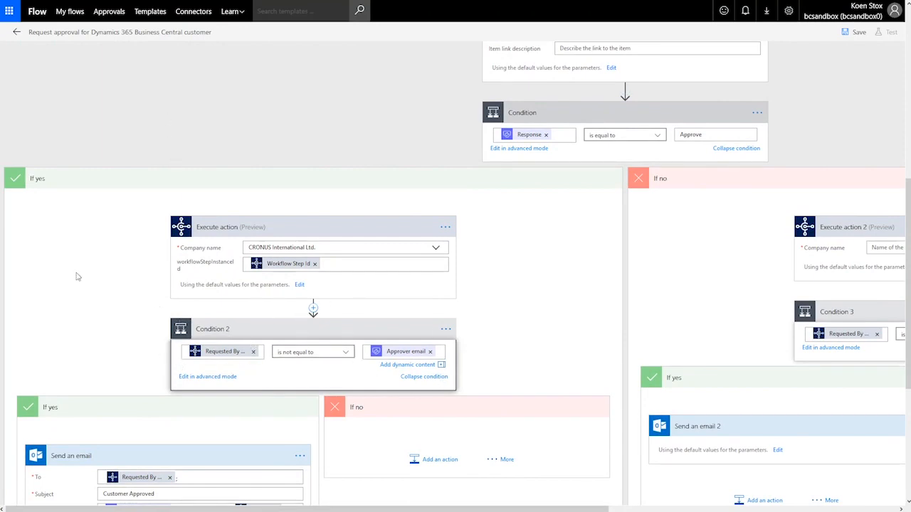
{"action": "scroll", "coordinate": [78, 275], "scroll_direction": "down", "scroll_amount": 4}
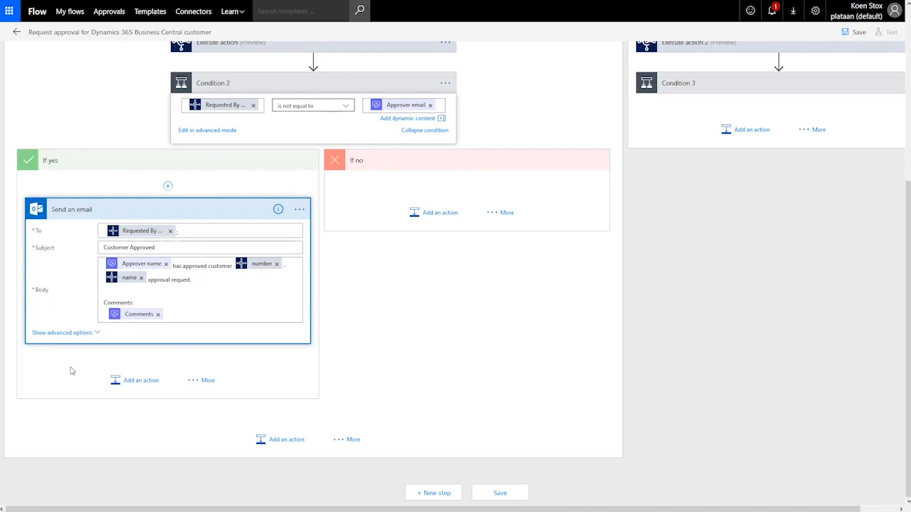
Step: Add a Microsoft Teams 'Post message' action below Send an email in the If yes branch
{"action": "left_click", "coordinate": [134, 381]}
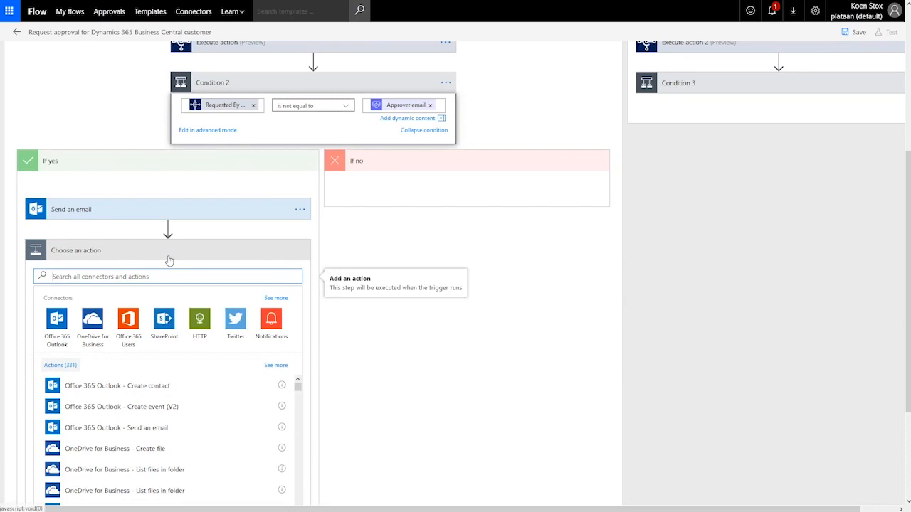
{"action": "type", "text": "tea"}
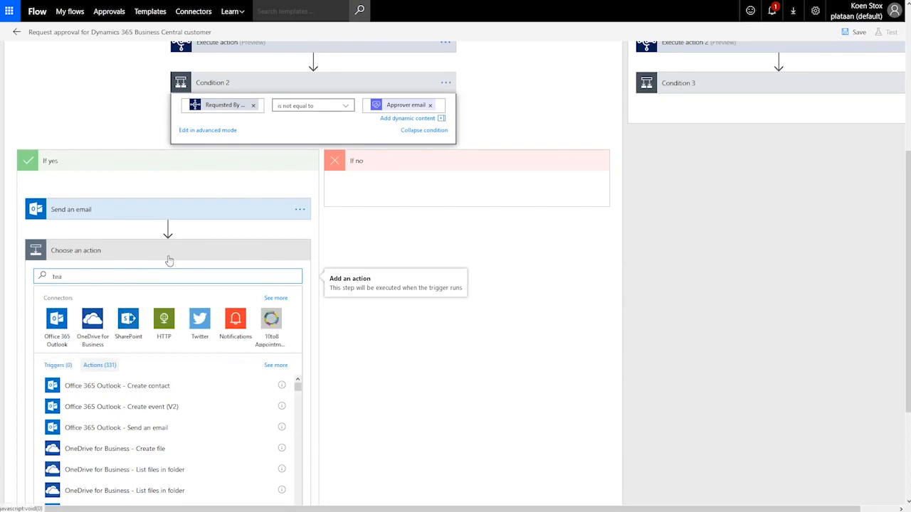
{"action": "type", "text": "ms"}
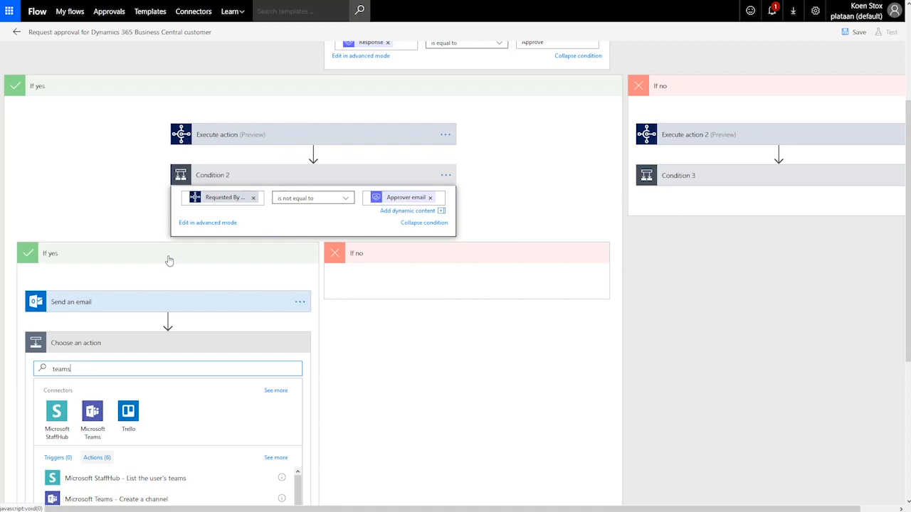
{"action": "left_click", "coordinate": [92, 410]}
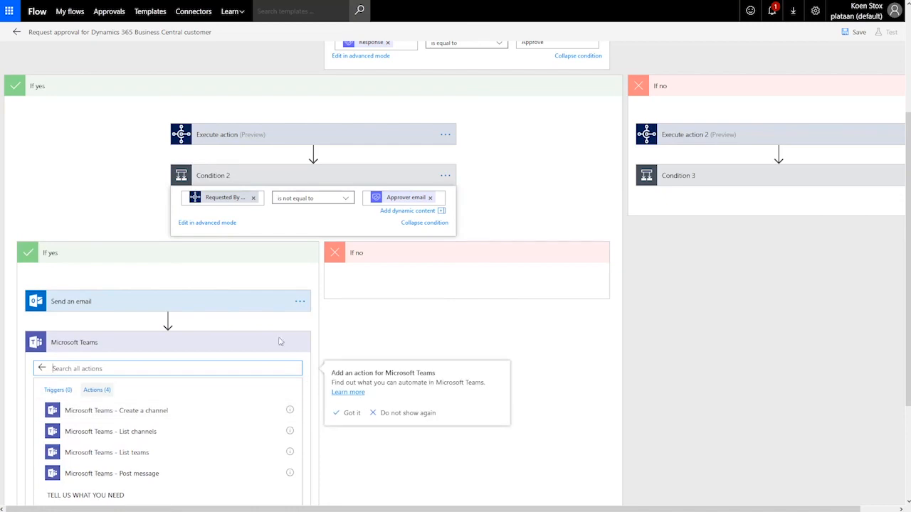
{"action": "scroll", "coordinate": [276, 342], "scroll_direction": "down", "scroll_amount": 1}
{"action": "scroll", "coordinate": [277, 341], "scroll_direction": "down", "scroll_amount": 1}
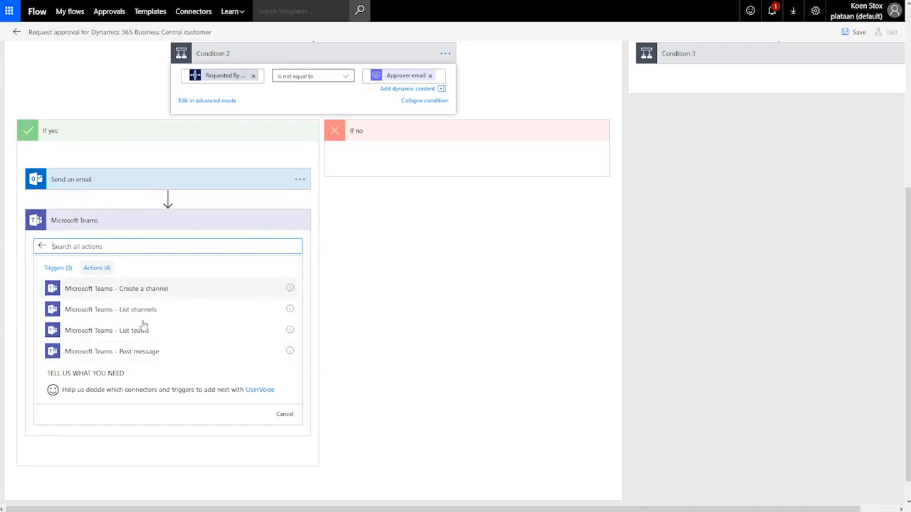
{"action": "left_click", "coordinate": [141, 360]}
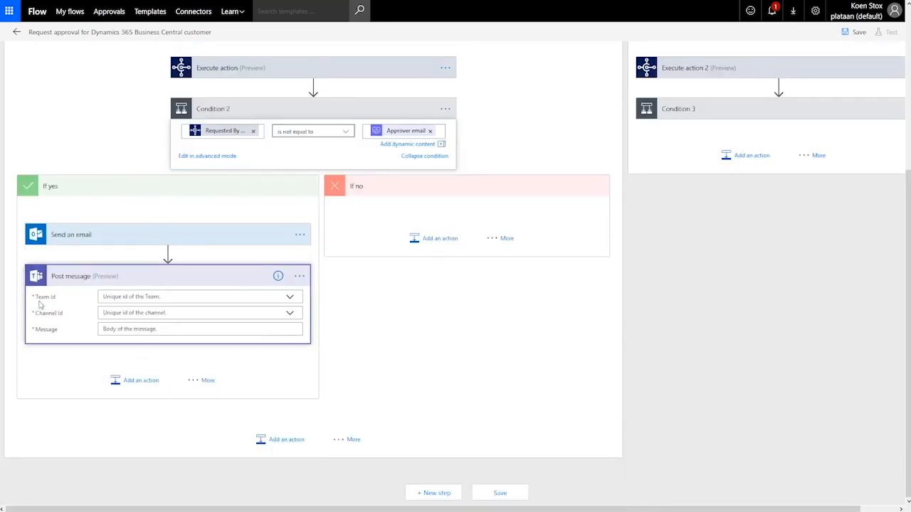
Step: Point the Teams step at the CRONUS Sales and Operations team's General channel
{"action": "left_click", "coordinate": [290, 302]}
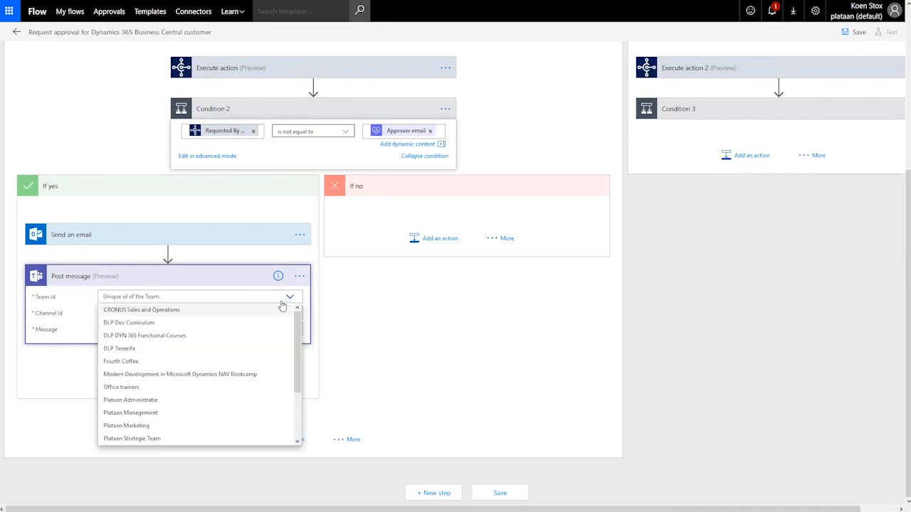
{"action": "left_click", "coordinate": [163, 310]}
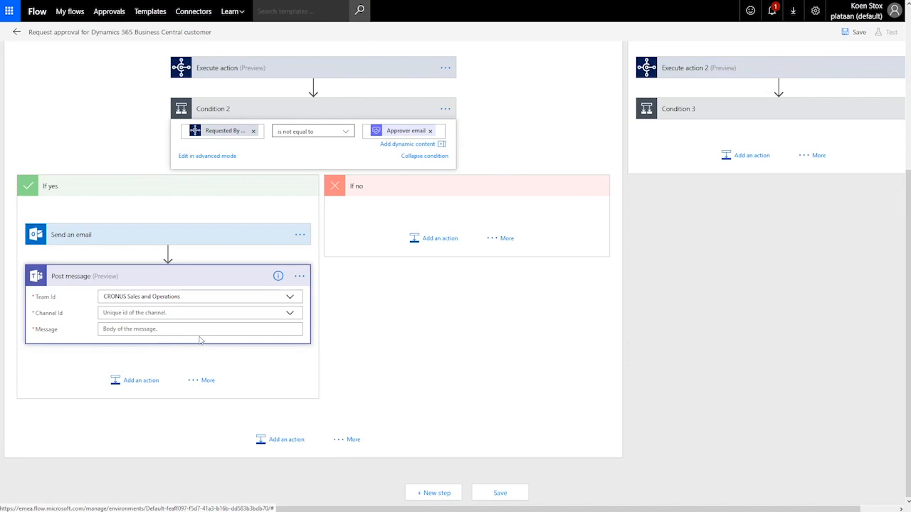
{"action": "left_click", "coordinate": [289, 316]}
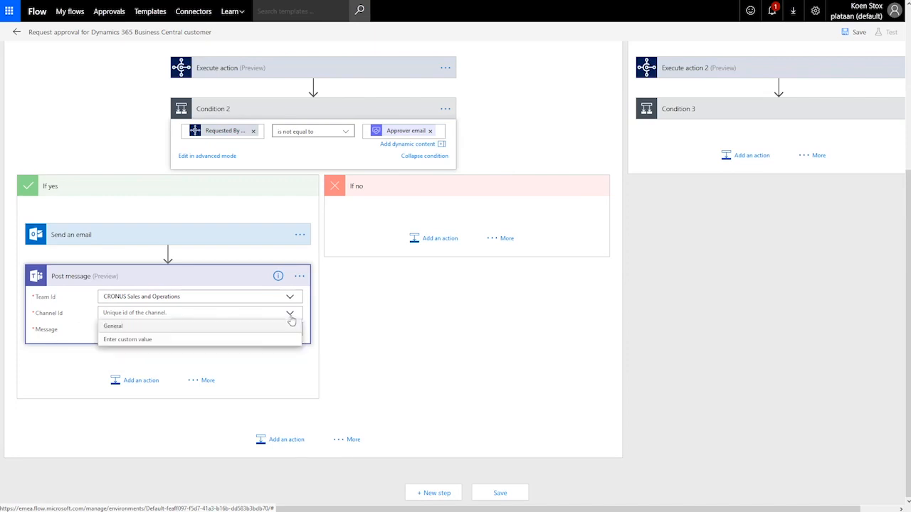
{"action": "left_click", "coordinate": [116, 327]}
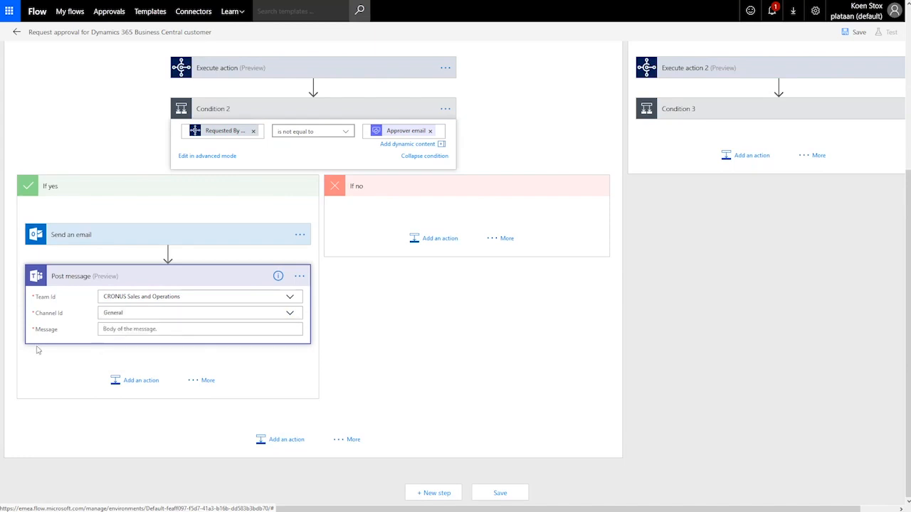
Step: Compose the message: Approver name, 'has approved customer', then the customer name
{"action": "left_click", "coordinate": [116, 328]}
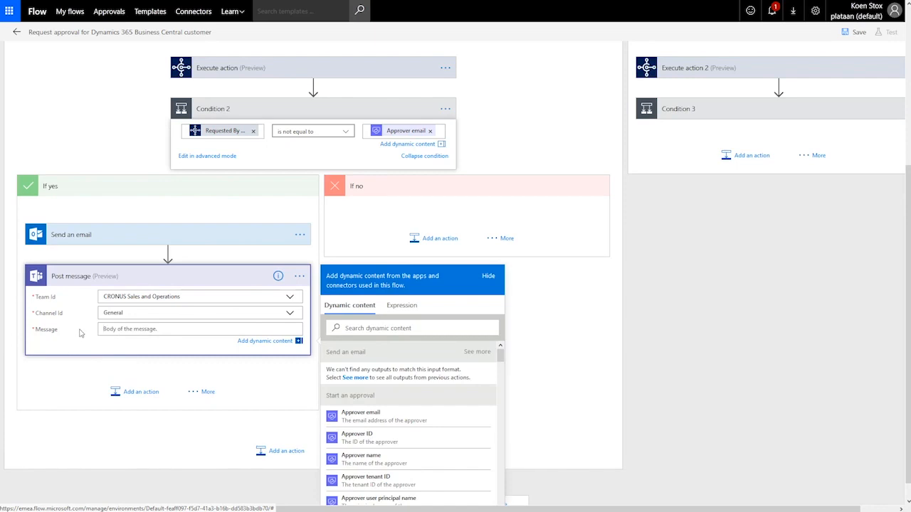
{"action": "scroll", "coordinate": [87, 334], "scroll_direction": "down", "scroll_amount": 1}
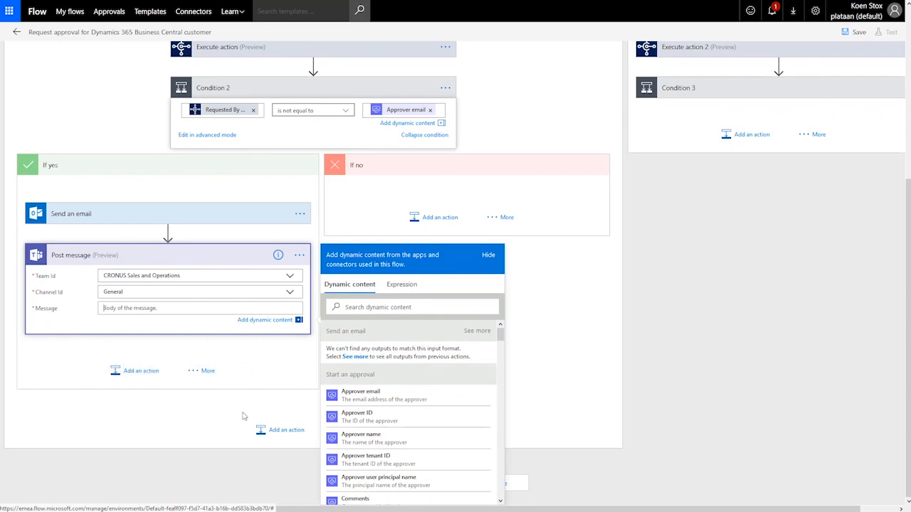
{"action": "left_click", "coordinate": [364, 437]}
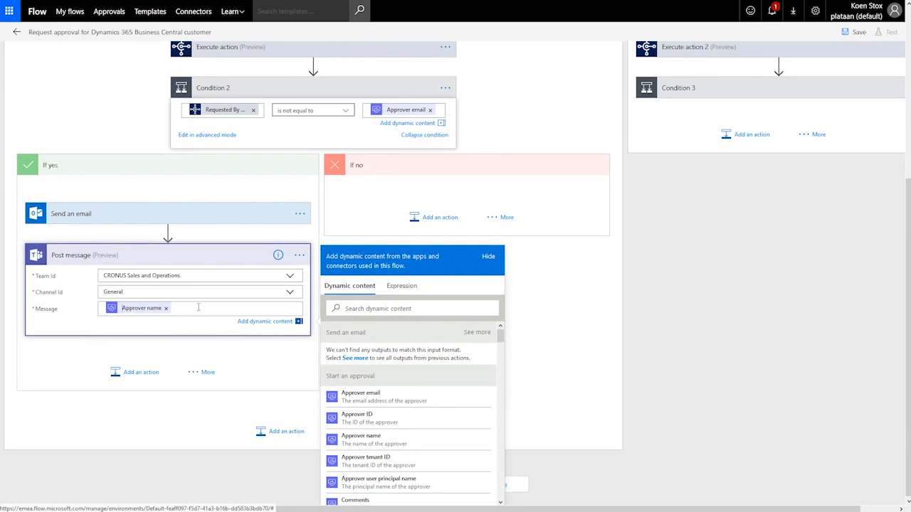
{"action": "type", "text": "has ap"}
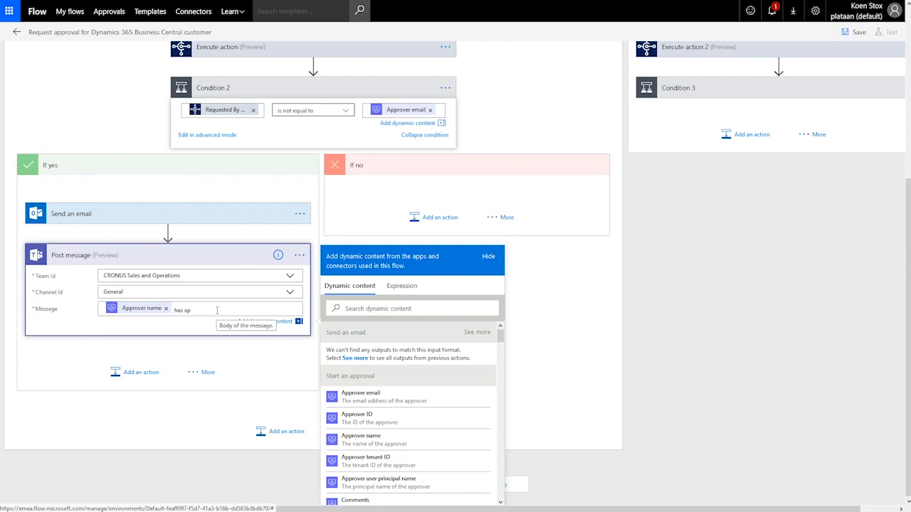
{"action": "type", "text": "proved customer"}
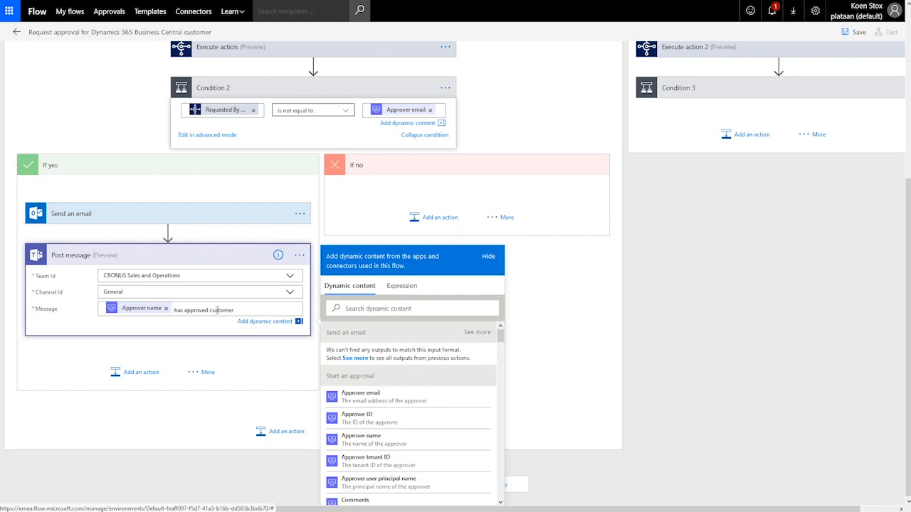
{"action": "left_click", "coordinate": [387, 307]}
{"action": "type", "text": "name"}
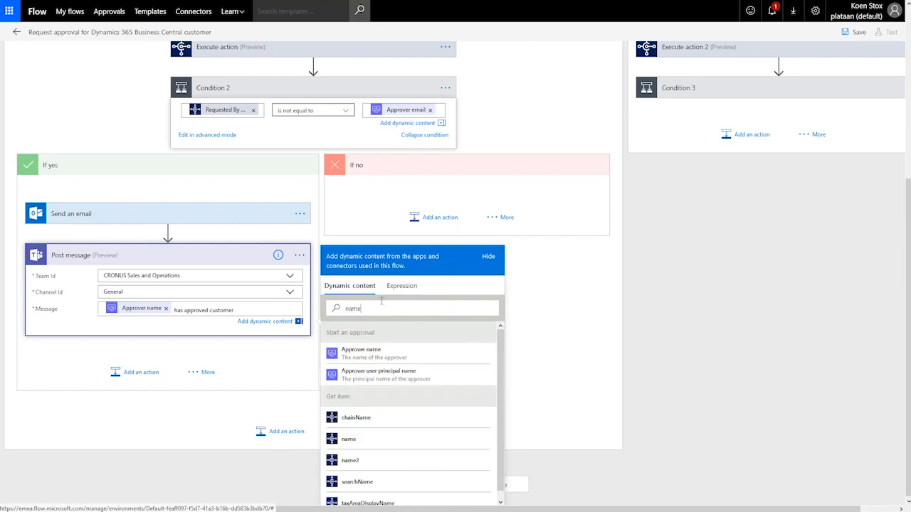
{"action": "left_click", "coordinate": [366, 443]}
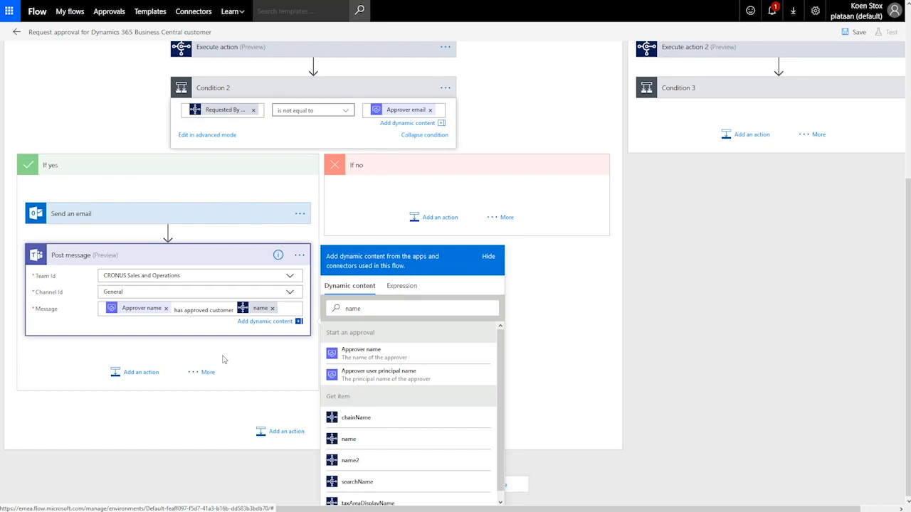
{"action": "left_click", "coordinate": [133, 374]}
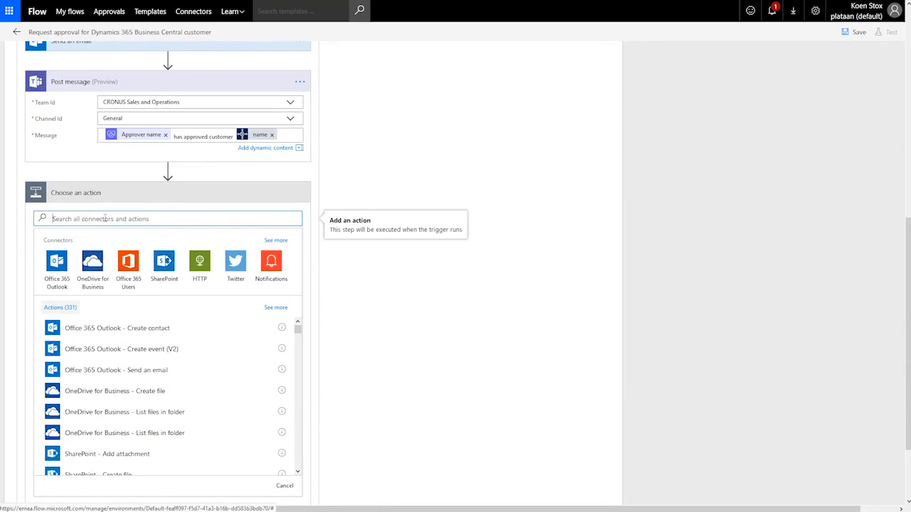
Step: Search 'business central' and add its Update item action below Post message
{"action": "type", "text": "bus"}
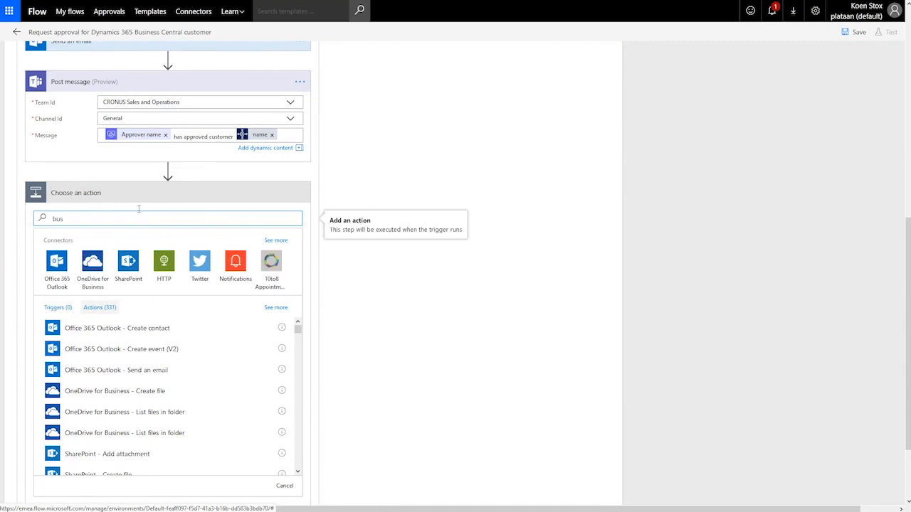
{"action": "type", "text": "iness central"}
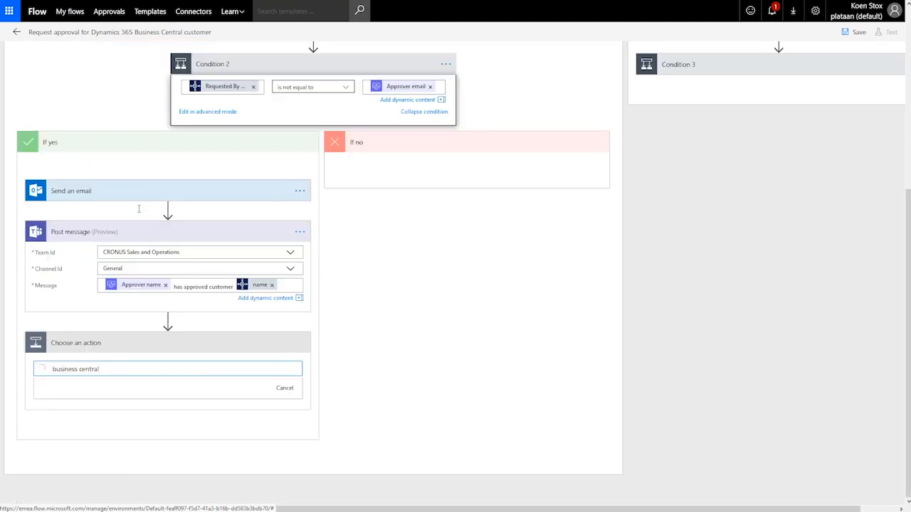
{"action": "left_click", "coordinate": [56, 419]}
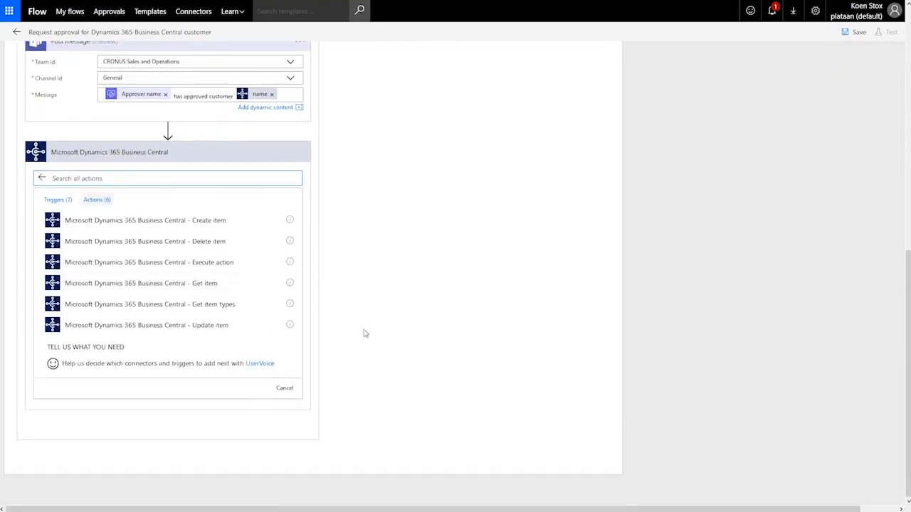
{"action": "left_click", "coordinate": [181, 329]}
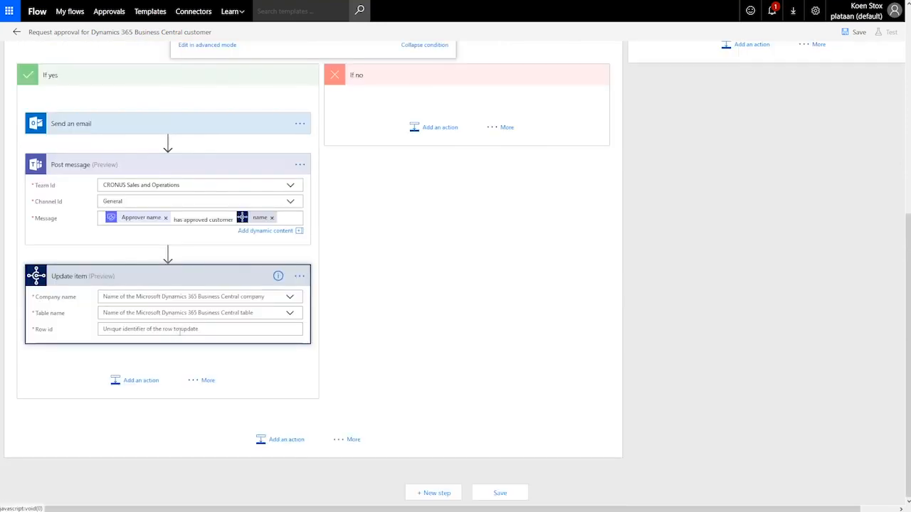
Step: Set Update item's company to CRONUS International Ltd. and table to Customer_Card
{"action": "left_click", "coordinate": [290, 298]}
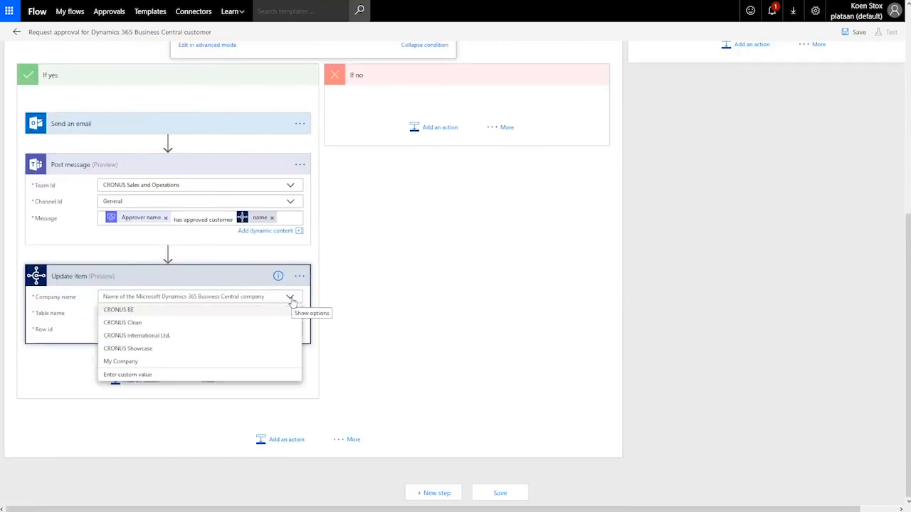
{"action": "left_click", "coordinate": [142, 336]}
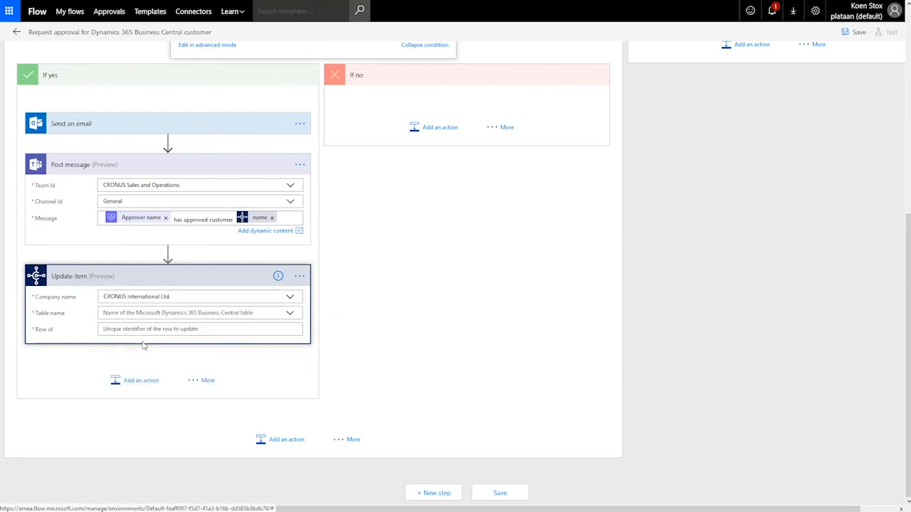
{"action": "left_click", "coordinate": [290, 314]}
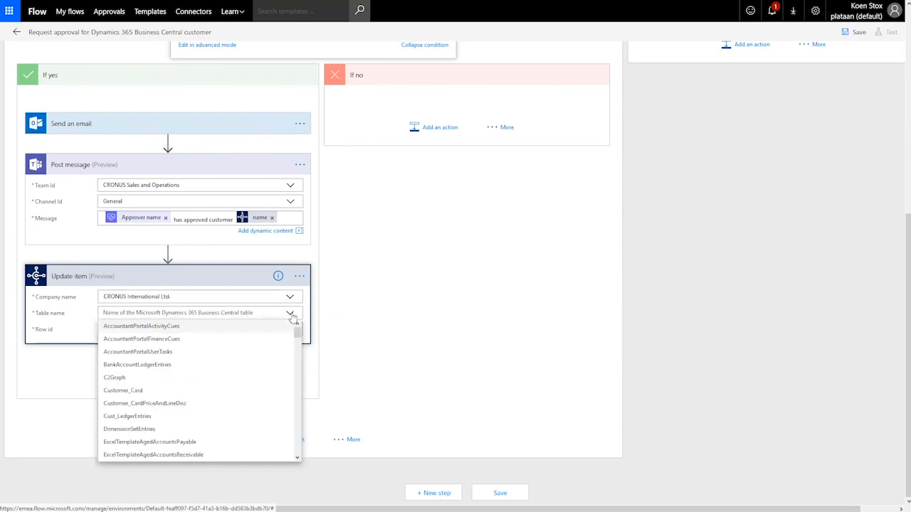
{"action": "left_click", "coordinate": [124, 391]}
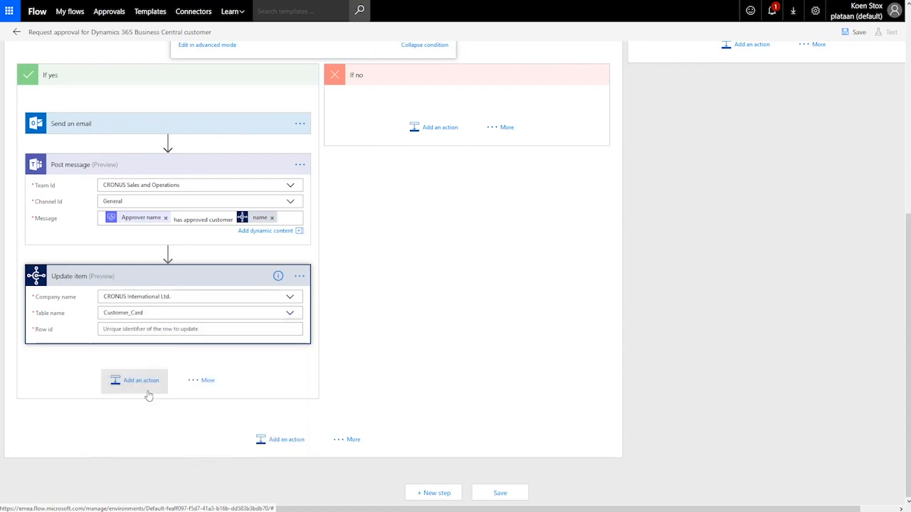
{"action": "left_click", "coordinate": [213, 329]}
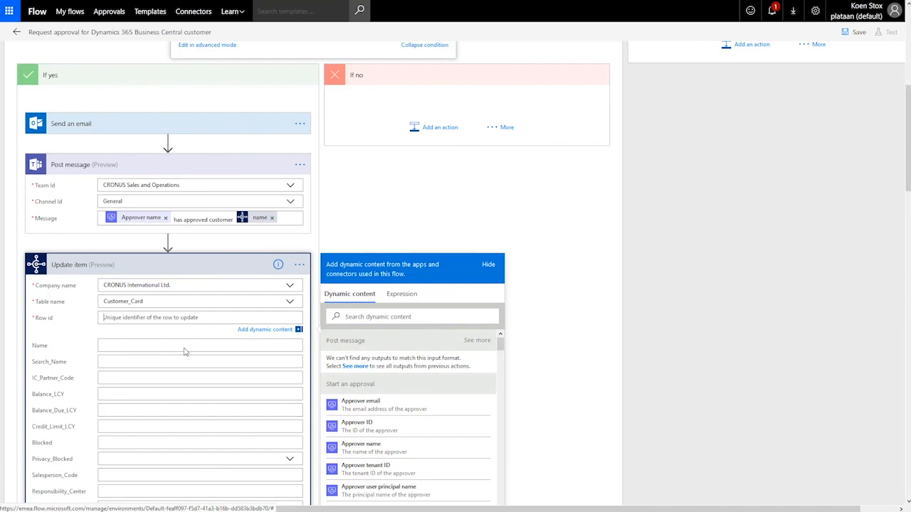
Step: Use the customer number as Row id and browse the customer fields below it
{"action": "left_click", "coordinate": [395, 316]}
{"action": "type", "text": "num"}
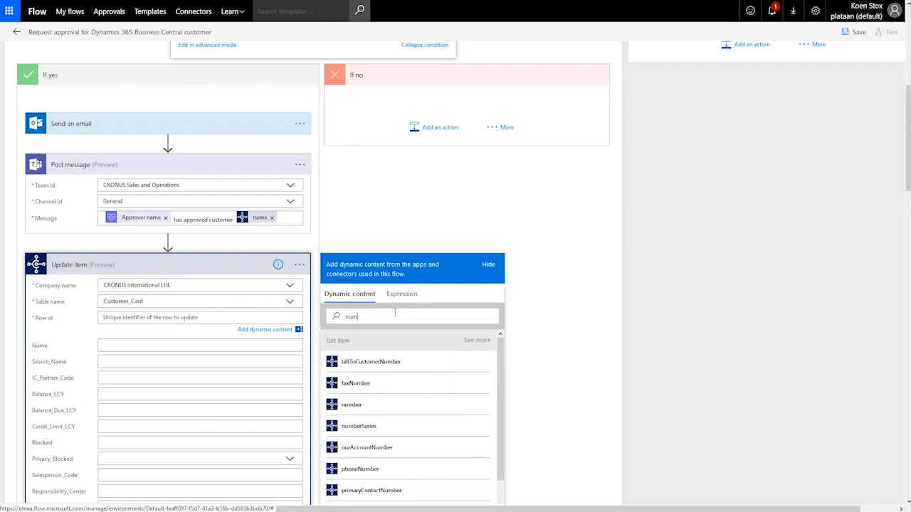
{"action": "left_click", "coordinate": [346, 411]}
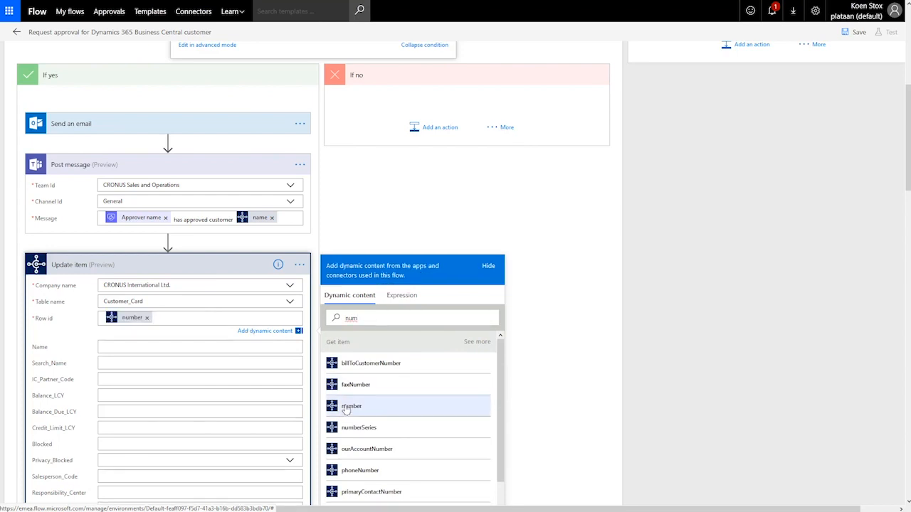
{"action": "left_click", "coordinate": [142, 379]}
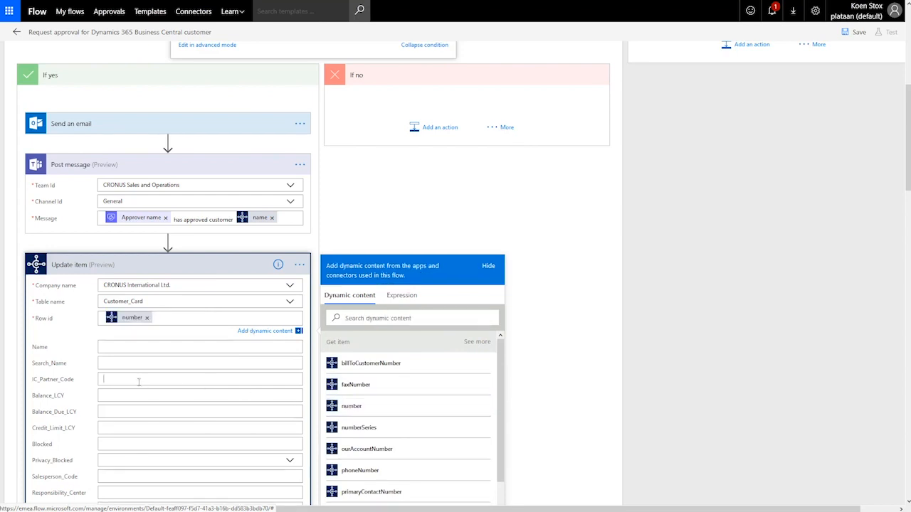
{"action": "scroll", "coordinate": [141, 379], "scroll_direction": "down", "scroll_amount": 3}
{"action": "scroll", "coordinate": [139, 382], "scroll_direction": "down", "scroll_amount": 1}
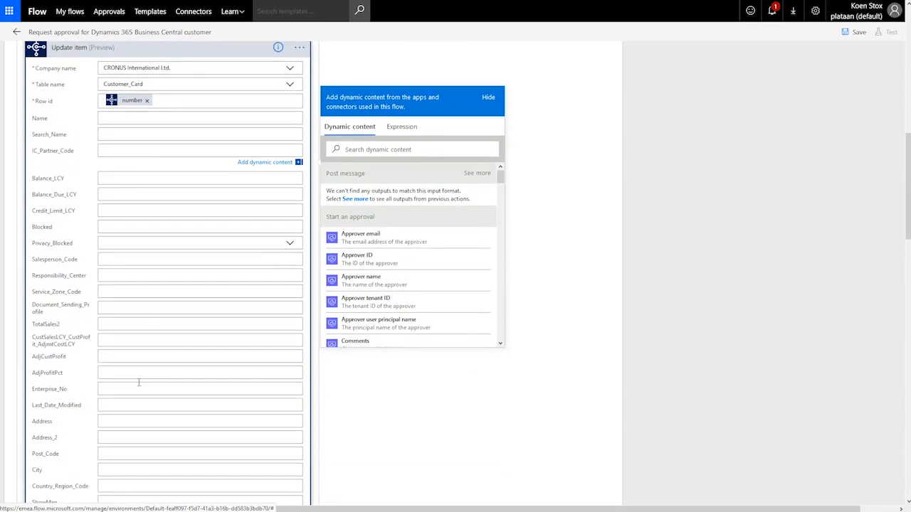
{"action": "scroll", "coordinate": [140, 380], "scroll_direction": "down", "scroll_amount": 1}
{"action": "scroll", "coordinate": [140, 379], "scroll_direction": "down", "scroll_amount": 5}
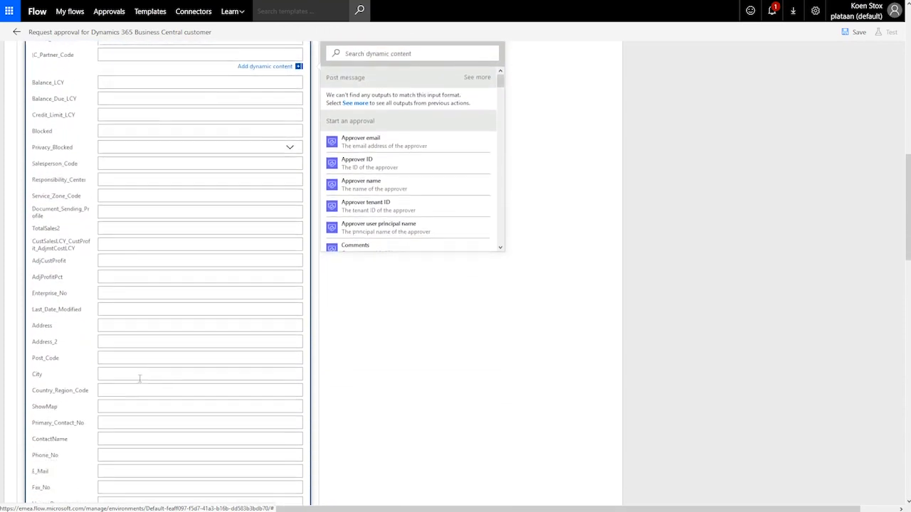
{"action": "scroll", "coordinate": [139, 380], "scroll_direction": "down", "scroll_amount": 2}
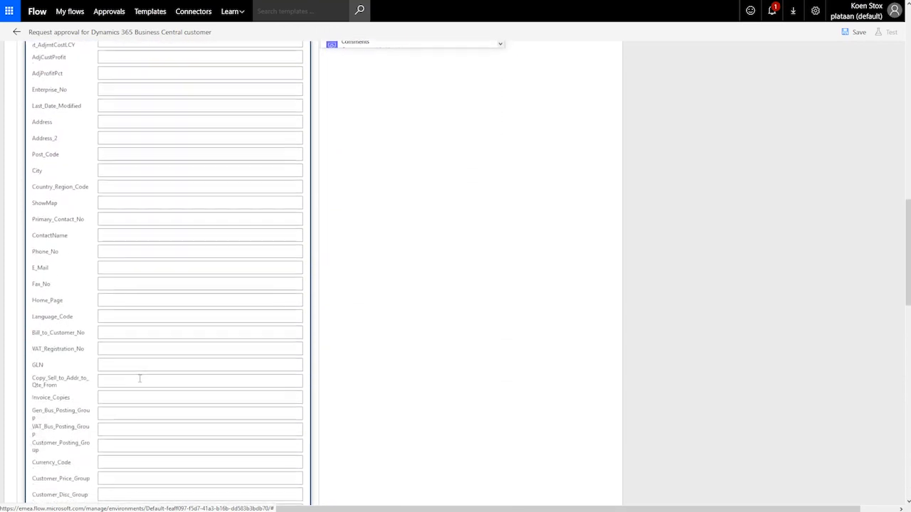
{"action": "scroll", "coordinate": [139, 379], "scroll_direction": "down", "scroll_amount": 2}
{"action": "scroll", "coordinate": [139, 379], "scroll_direction": "down", "scroll_amount": 2}
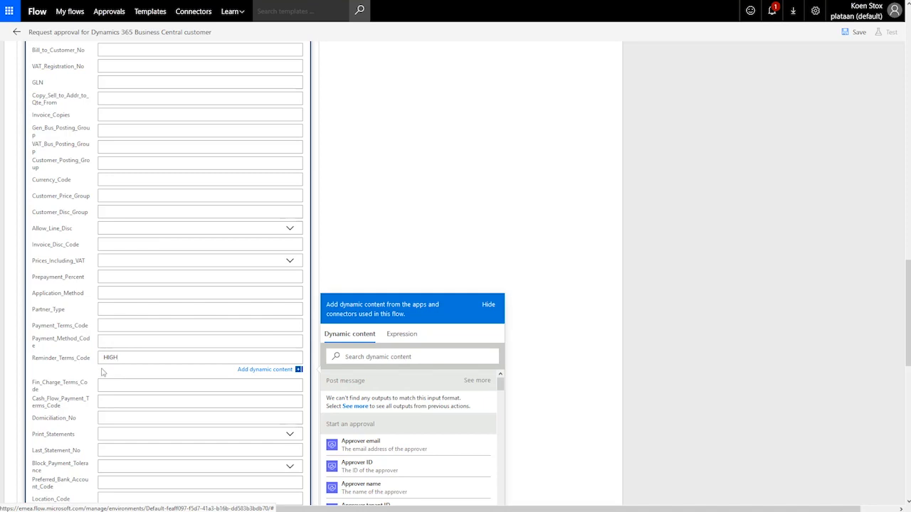
Step: Check Payment_Method_Code, then scroll back up to the approval condition's branches
{"action": "left_click", "coordinate": [118, 341]}
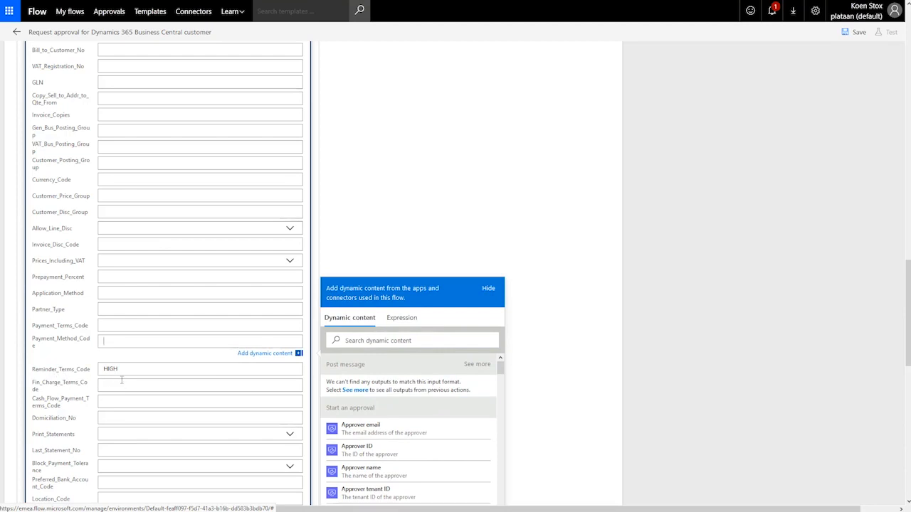
{"action": "left_click", "coordinate": [385, 220]}
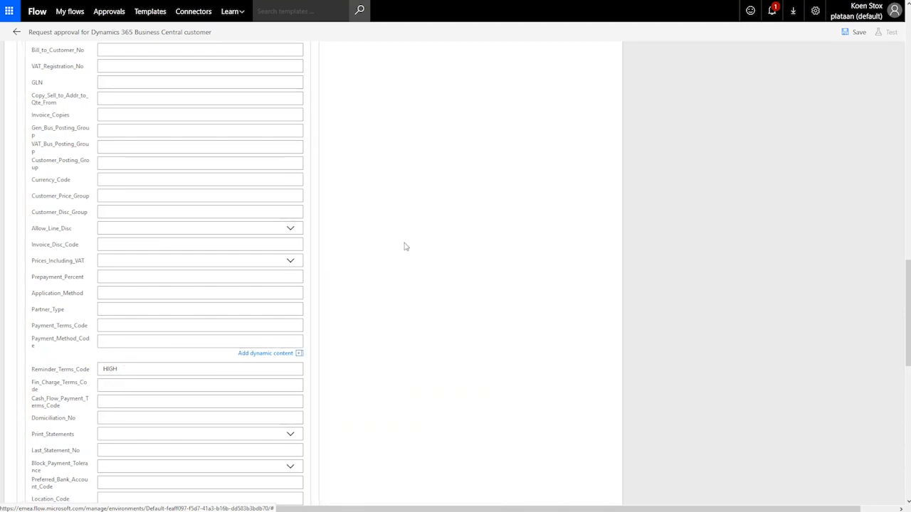
{"action": "scroll", "coordinate": [404, 246], "scroll_direction": "down", "scroll_amount": 5}
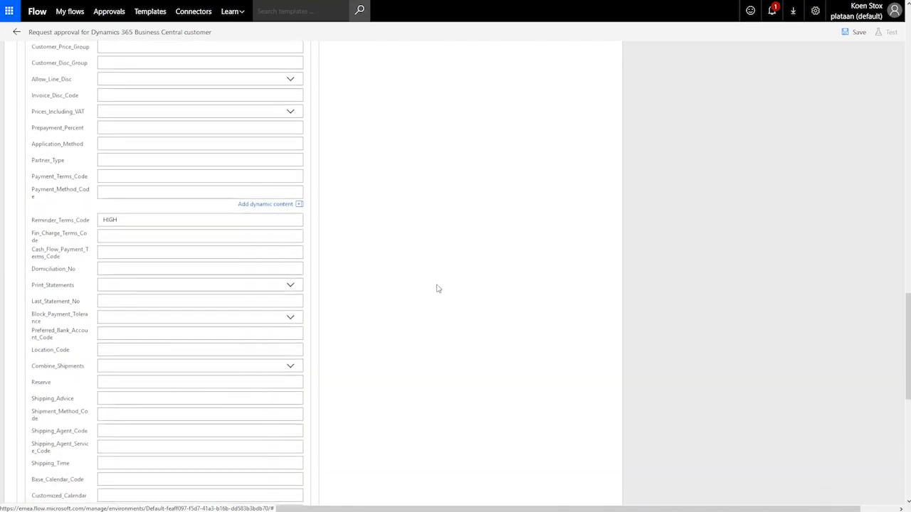
{"action": "scroll", "coordinate": [438, 293], "scroll_direction": "up", "scroll_amount": 5}
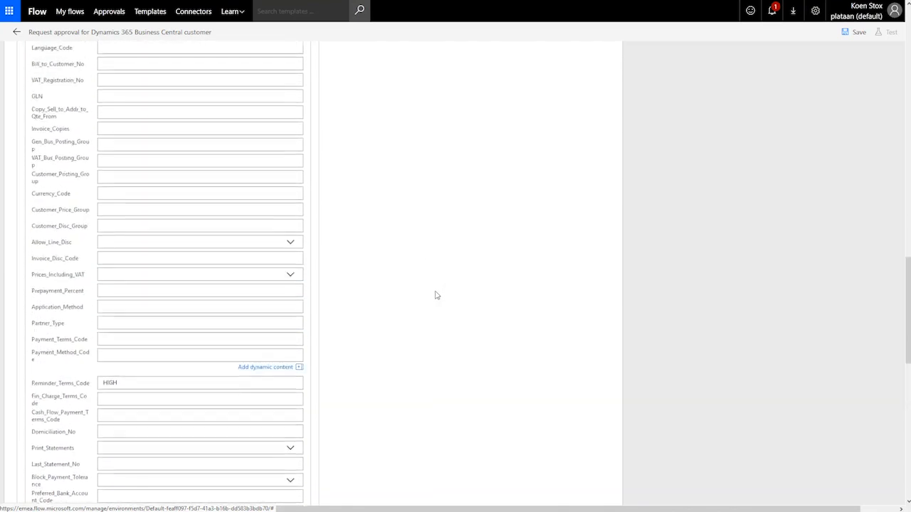
{"action": "scroll", "coordinate": [437, 299], "scroll_direction": "up", "scroll_amount": 10}
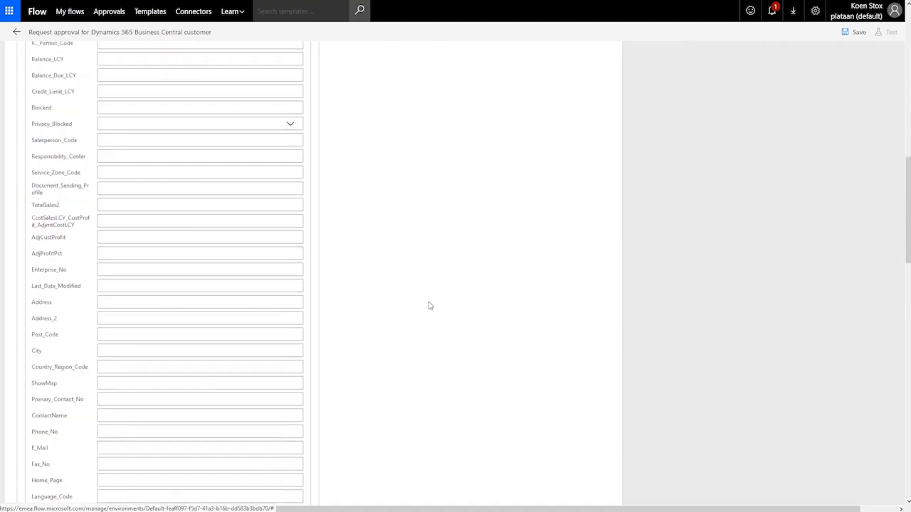
{"action": "scroll", "coordinate": [429, 305], "scroll_direction": "up", "scroll_amount": 10}
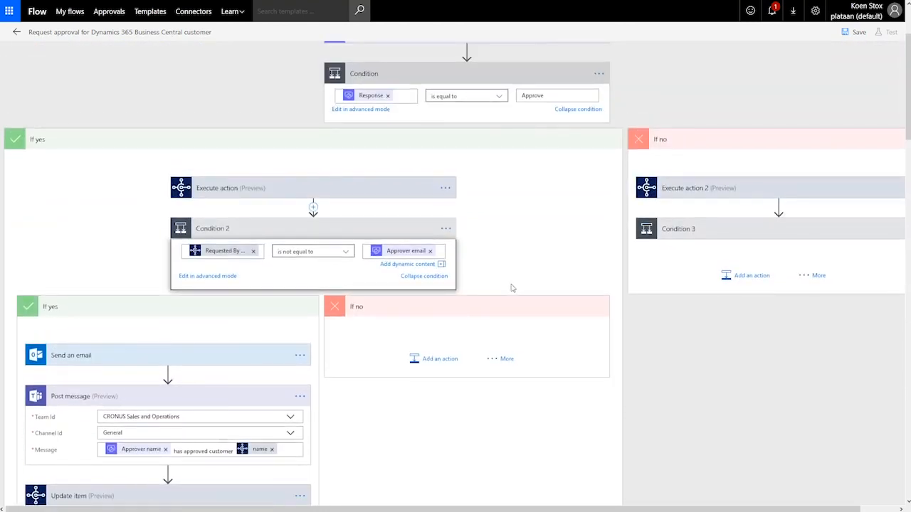
{"action": "scroll", "coordinate": [512, 287], "scroll_direction": "up", "scroll_amount": 1}
{"action": "scroll", "coordinate": [512, 287], "scroll_direction": "up", "scroll_amount": 3}
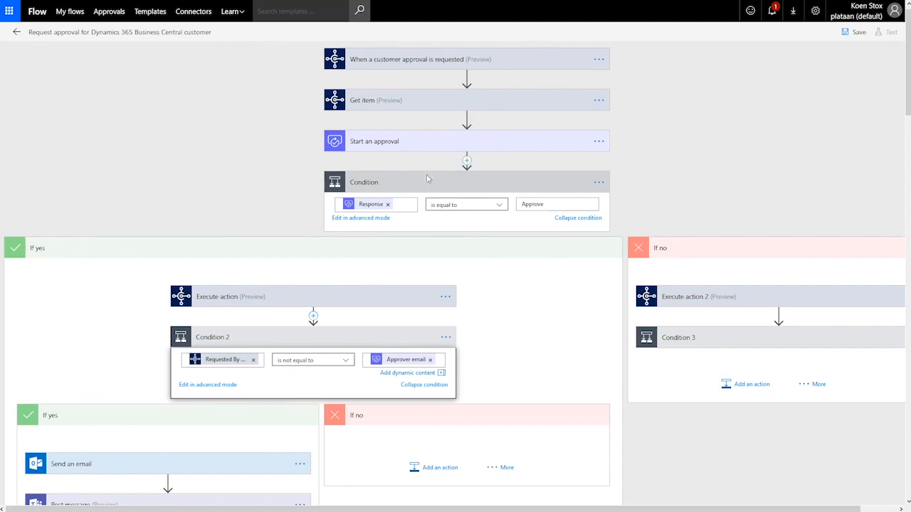
Step: Set the If no branch's Execute action 2 company to CRONUS International Ltd
{"action": "left_click", "coordinate": [698, 462]}
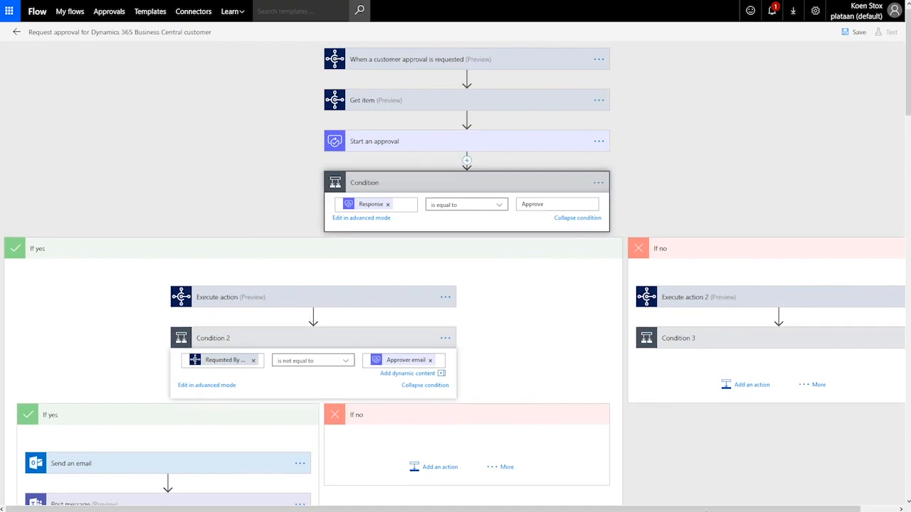
{"action": "left_click_drag", "start_coordinate": [716, 511], "coordinate": [857, 491]}
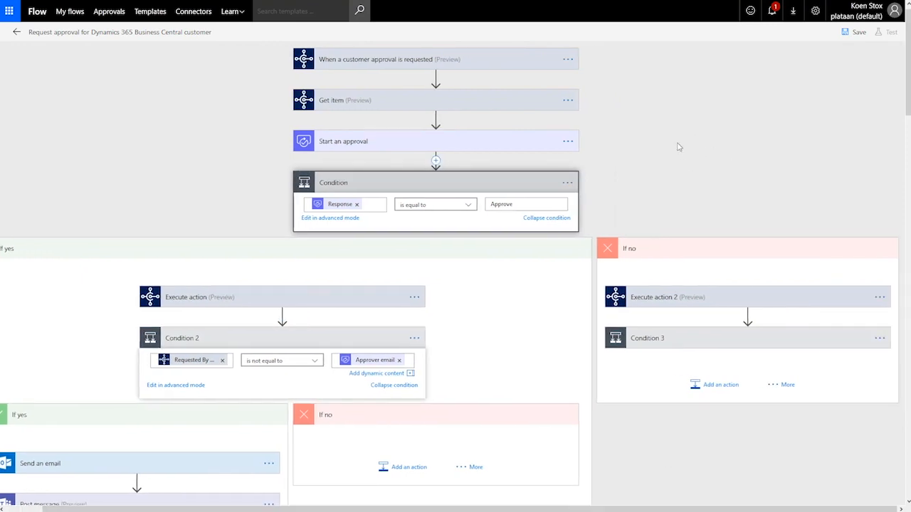
{"action": "left_click", "coordinate": [649, 299]}
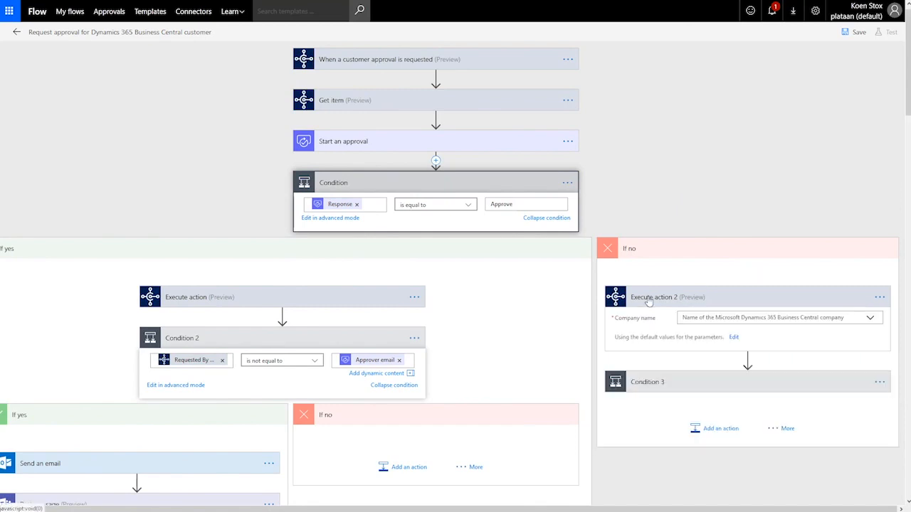
{"action": "left_click", "coordinate": [870, 321]}
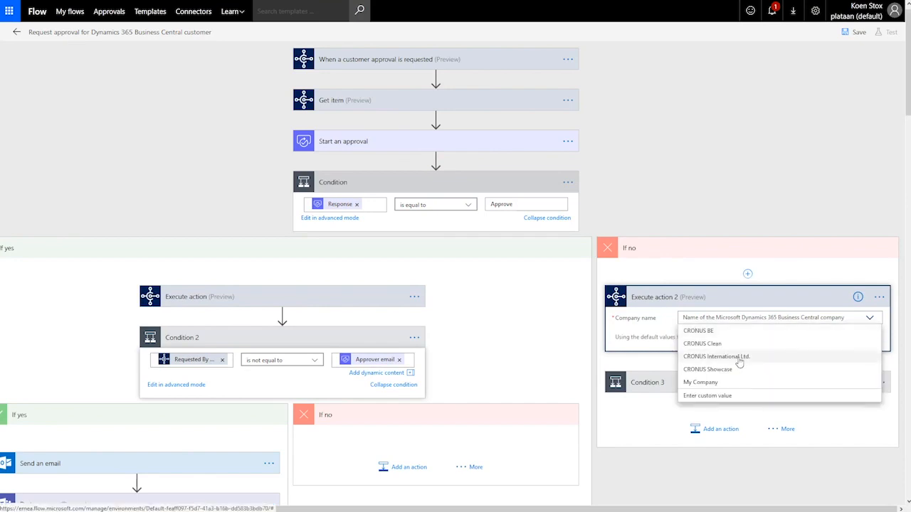
{"action": "left_click", "coordinate": [739, 358]}
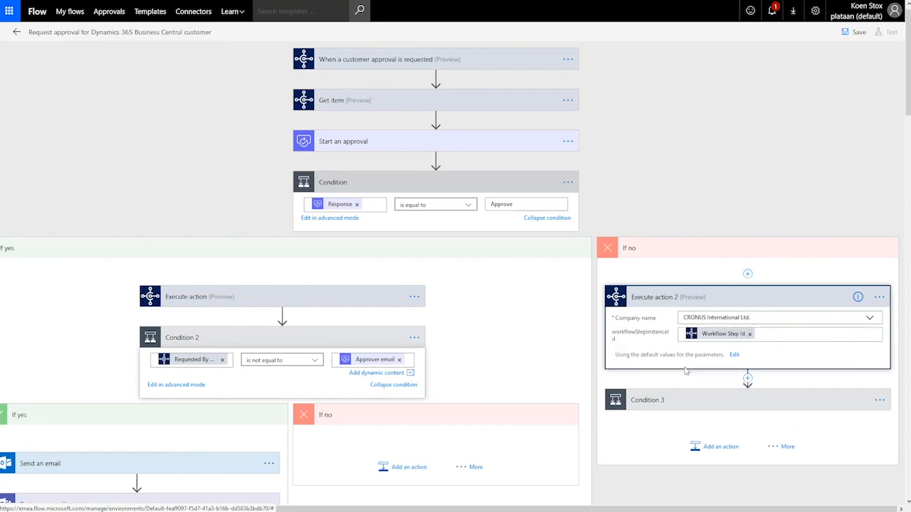
{"action": "left_click", "coordinate": [699, 169]}
{"action": "scroll", "coordinate": [700, 167], "scroll_direction": "down", "scroll_amount": 2}
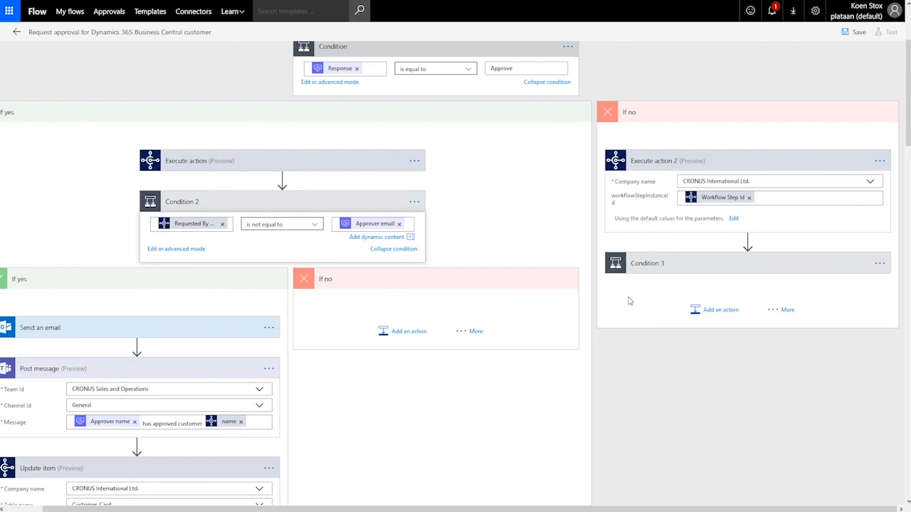
{"action": "left_click", "coordinate": [648, 267]}
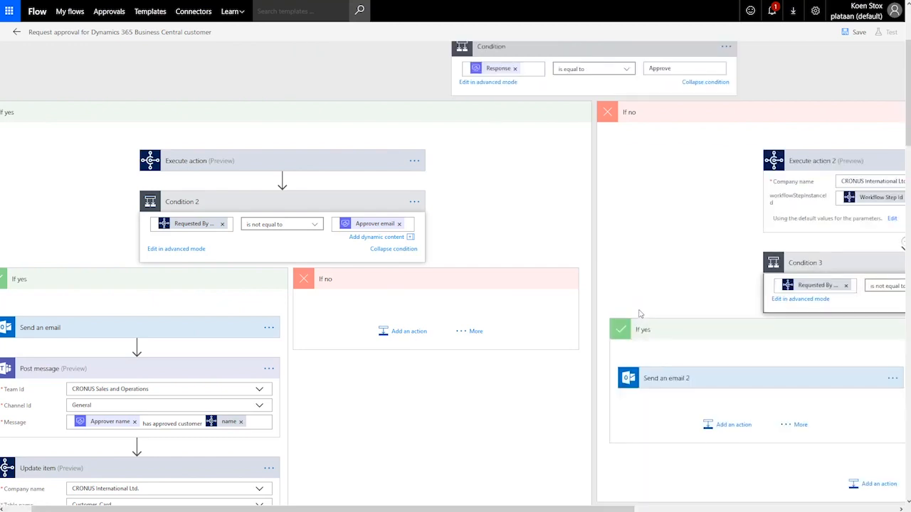
Step: Make Condition 3 check that the requester is not equal to the Approver email
{"action": "left_click_drag", "start_coordinate": [605, 509], "coordinate": [818, 508]}
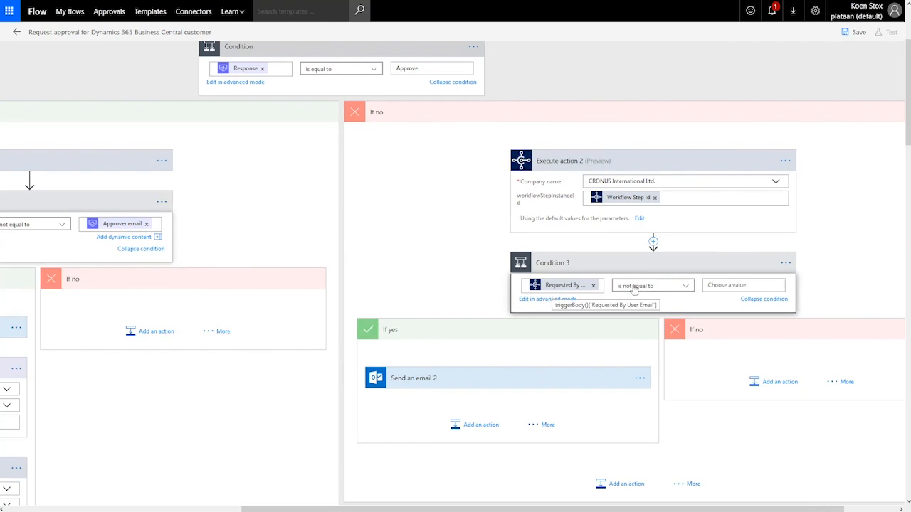
{"action": "left_click", "coordinate": [735, 284]}
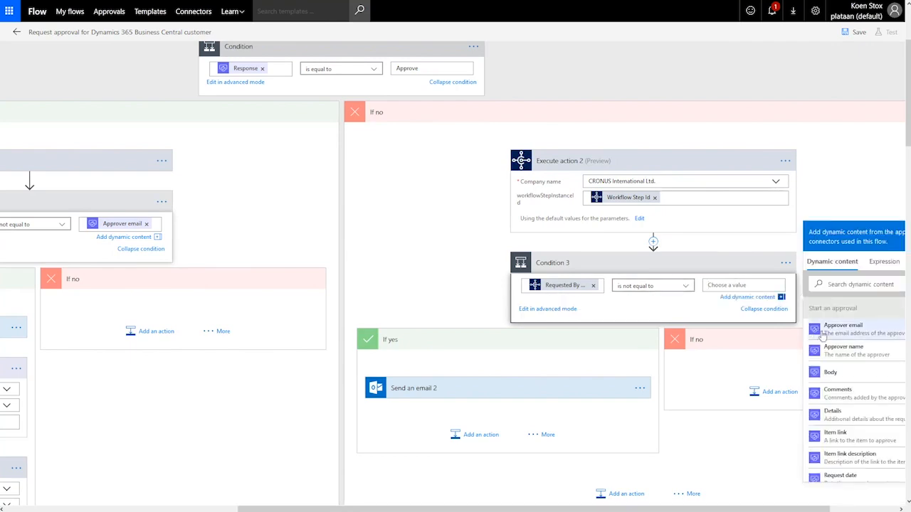
{"action": "left_click", "coordinate": [834, 339]}
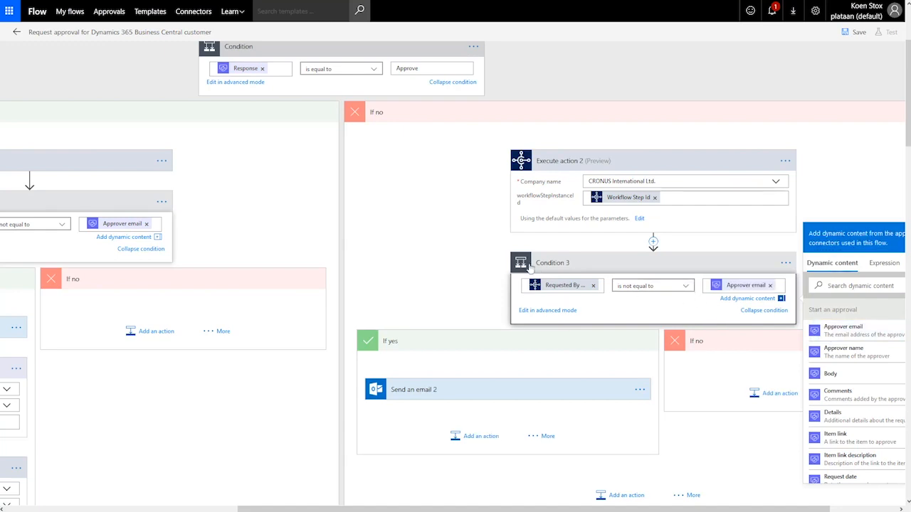
{"action": "left_click", "coordinate": [397, 238]}
{"action": "scroll", "coordinate": [413, 244], "scroll_direction": "down", "scroll_amount": 3}
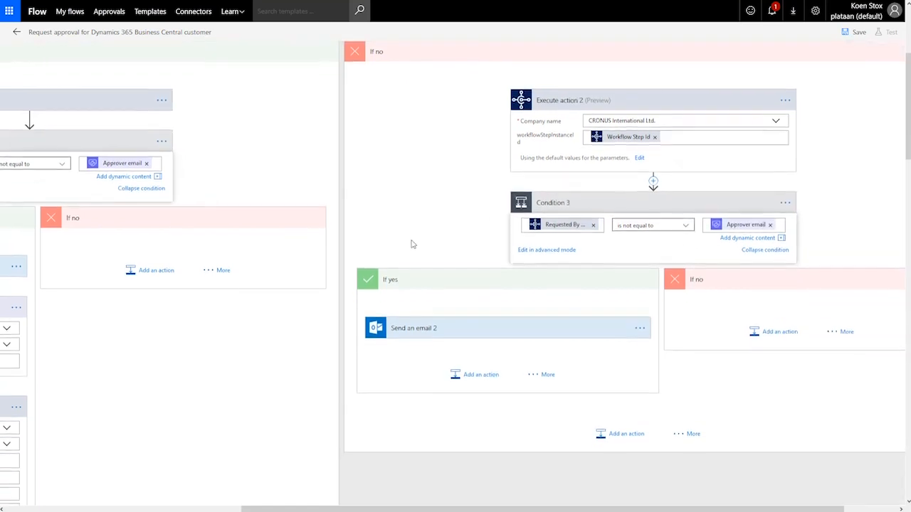
{"action": "left_click", "coordinate": [410, 267]}
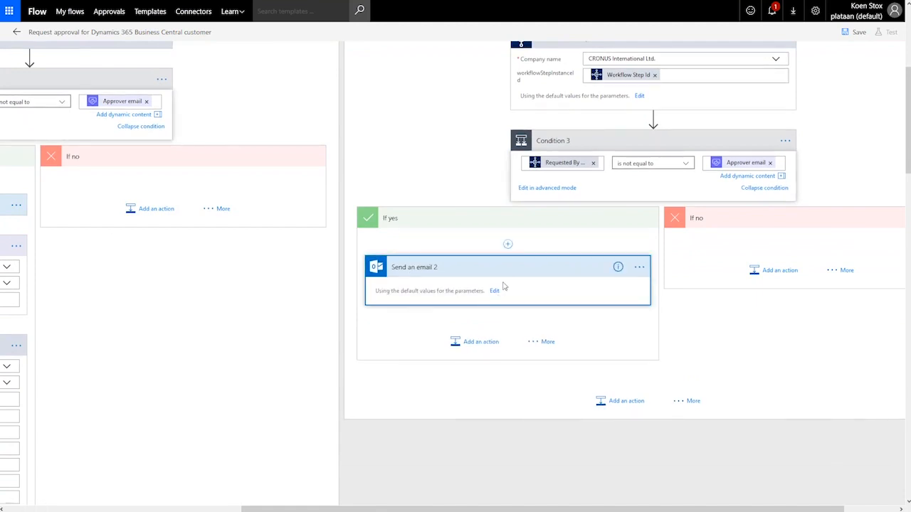
Step: Expand Send an email 2 to show its Customer Rejected email to the requester
{"action": "left_click", "coordinate": [495, 291]}
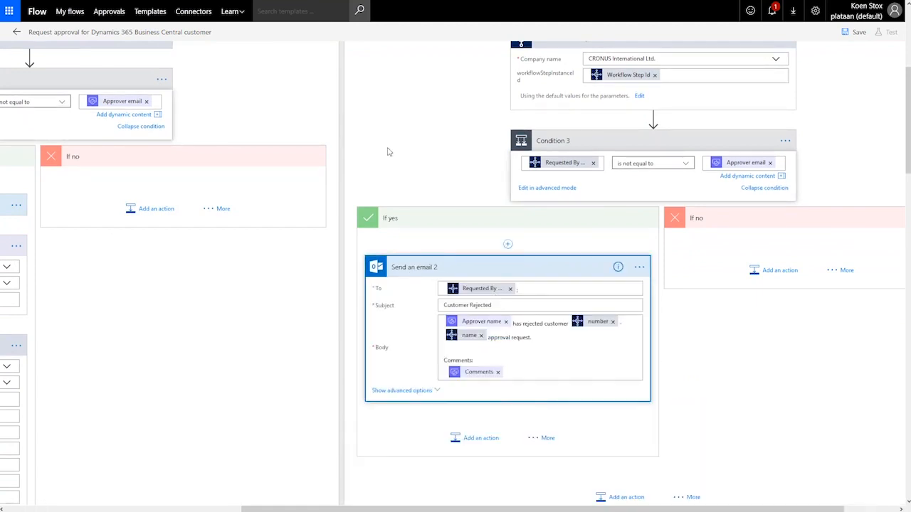
{"action": "scroll", "coordinate": [389, 152], "scroll_direction": "down", "scroll_amount": 1}
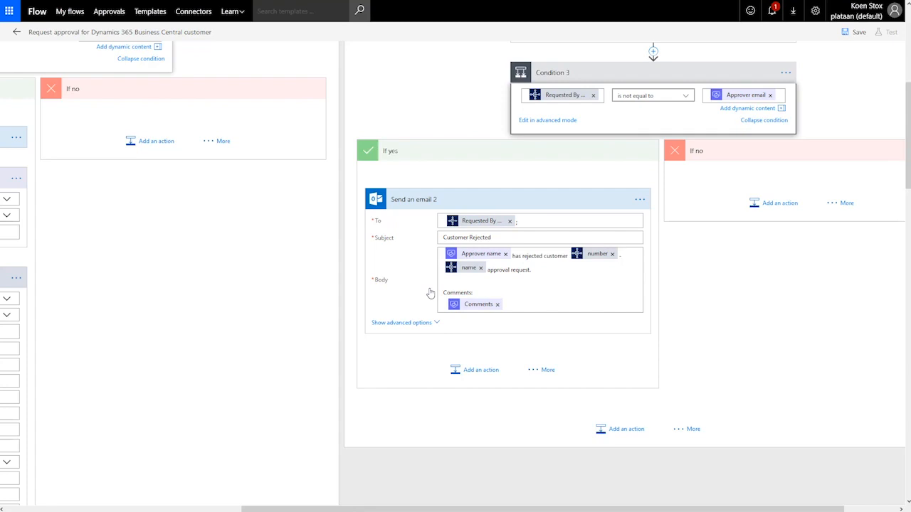
Step: Add a Business Central Update item step after the rejection email
{"action": "left_click", "coordinate": [475, 377]}
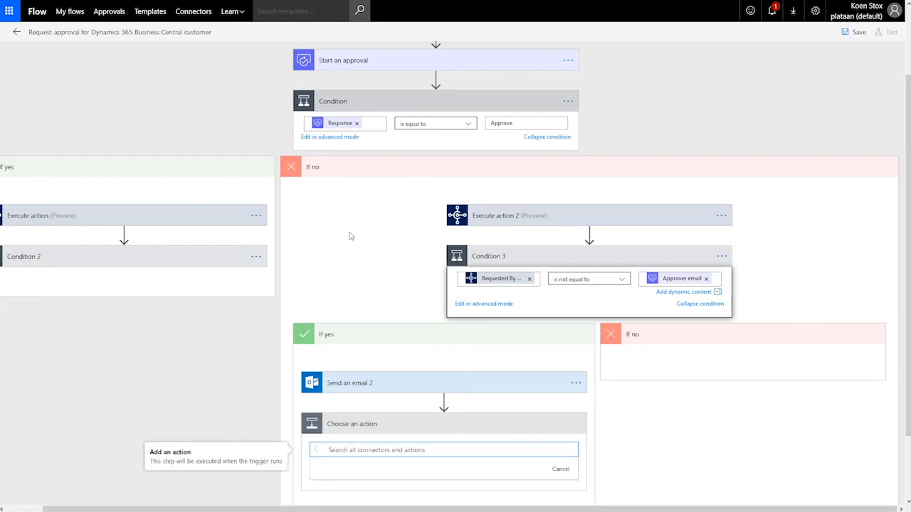
{"action": "scroll", "coordinate": [348, 236], "scroll_direction": "down", "scroll_amount": 1}
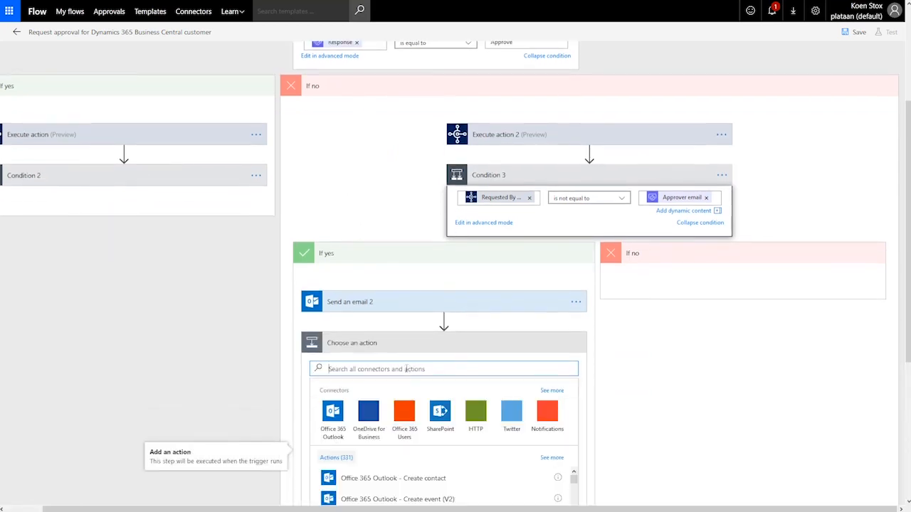
{"action": "type", "text": "central"}
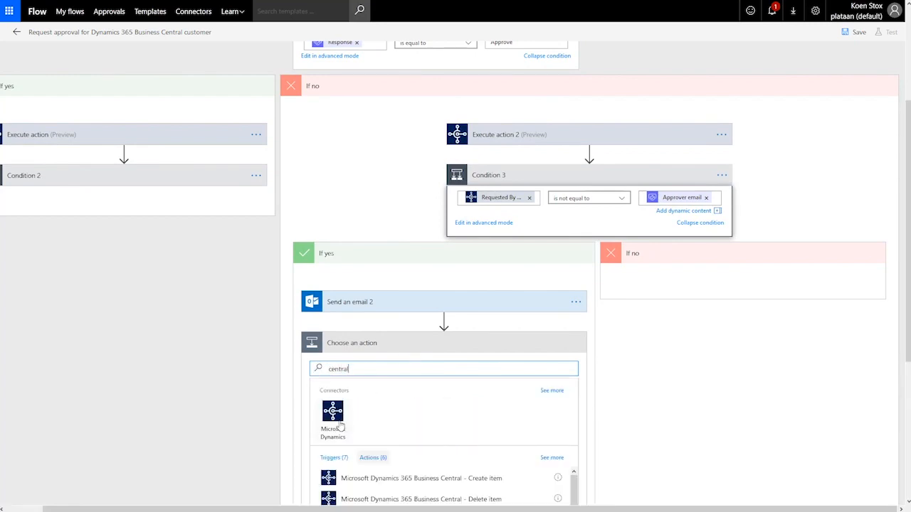
{"action": "left_click", "coordinate": [340, 425]}
{"action": "scroll", "coordinate": [653, 415], "scroll_direction": "down", "scroll_amount": 3}
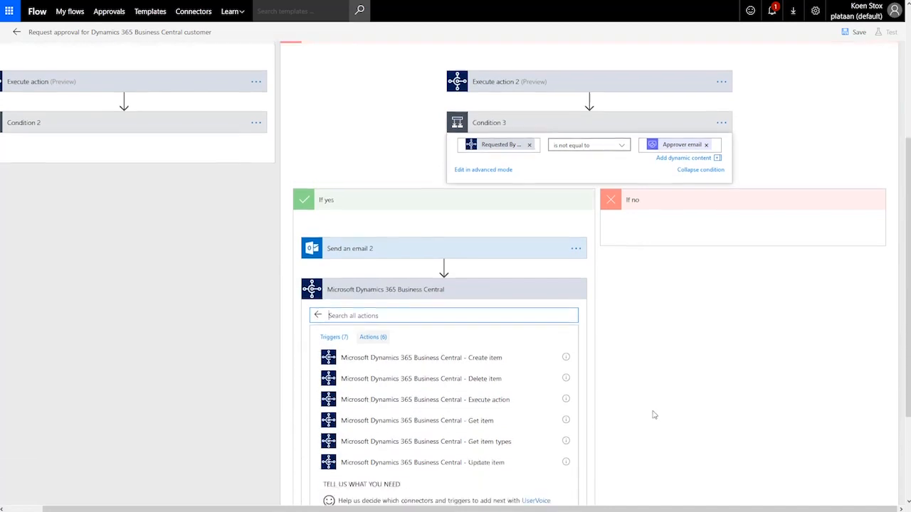
{"action": "left_click", "coordinate": [430, 325]}
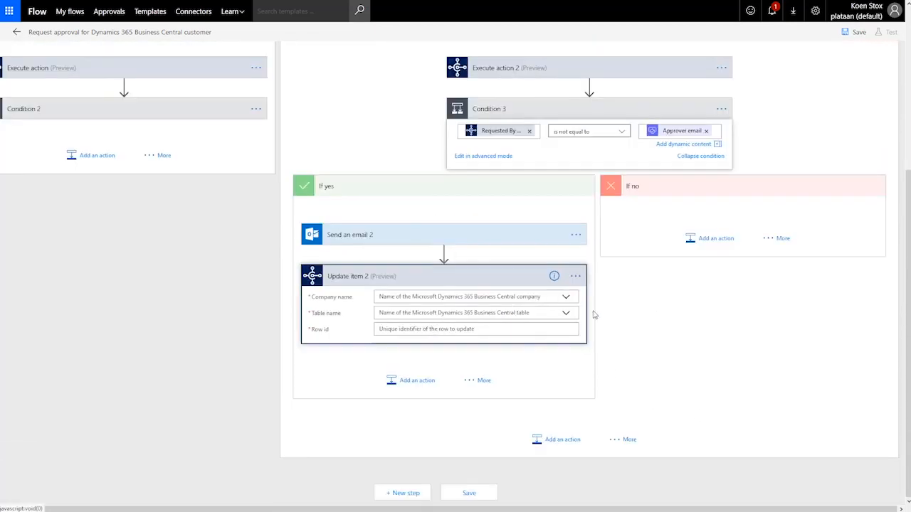
Step: Target CRONUS International Ltd.'s Customer_Card by customer number and set Blocked to All
{"action": "left_click", "coordinate": [566, 299]}
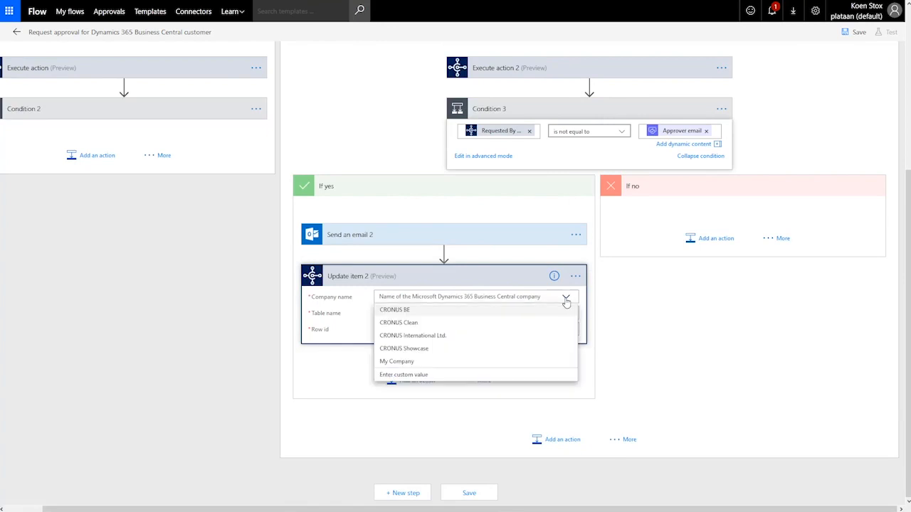
{"action": "left_click", "coordinate": [411, 336]}
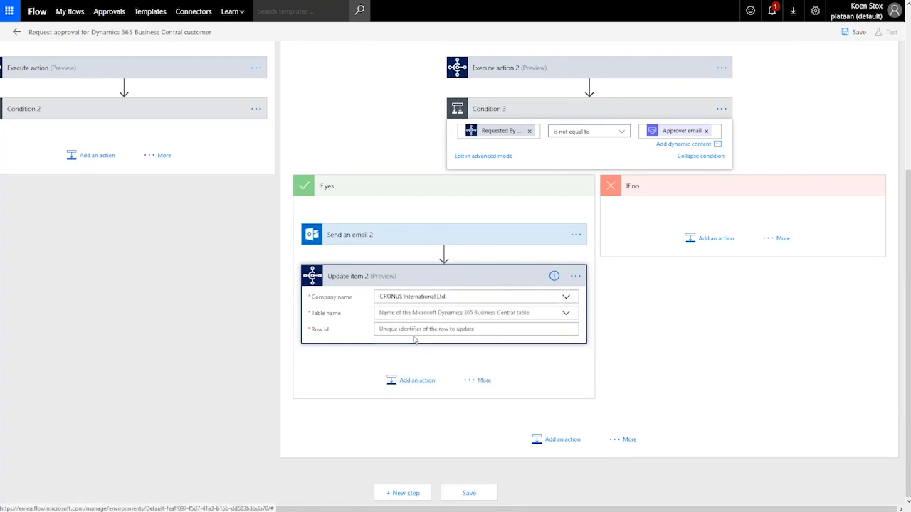
{"action": "left_click", "coordinate": [461, 314]}
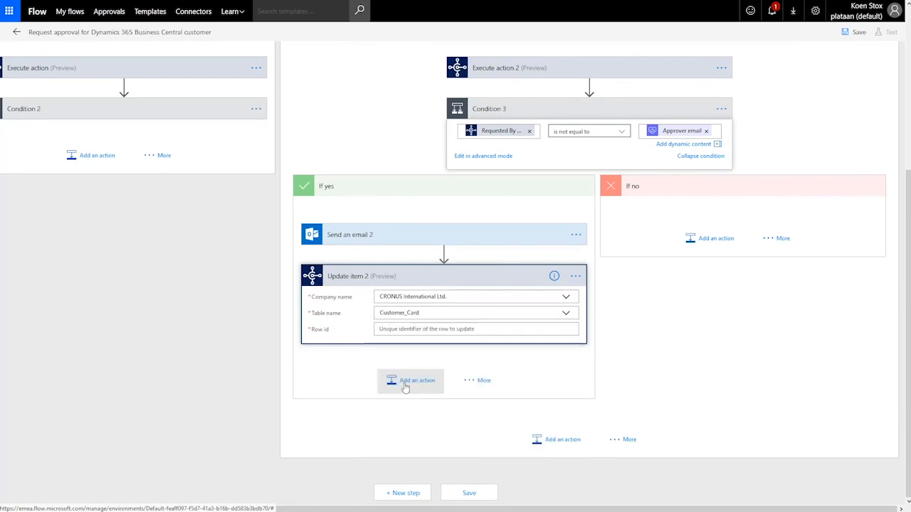
{"action": "left_click", "coordinate": [419, 329]}
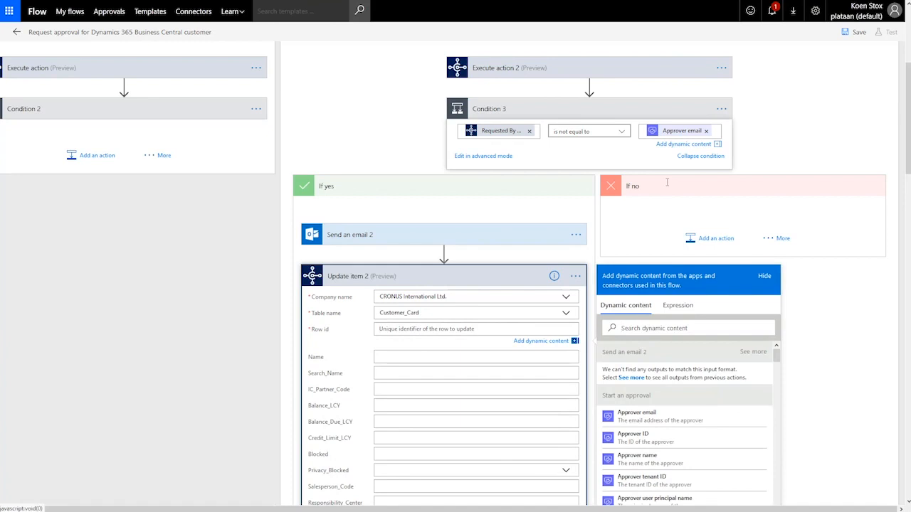
{"action": "type", "text": "numb"}
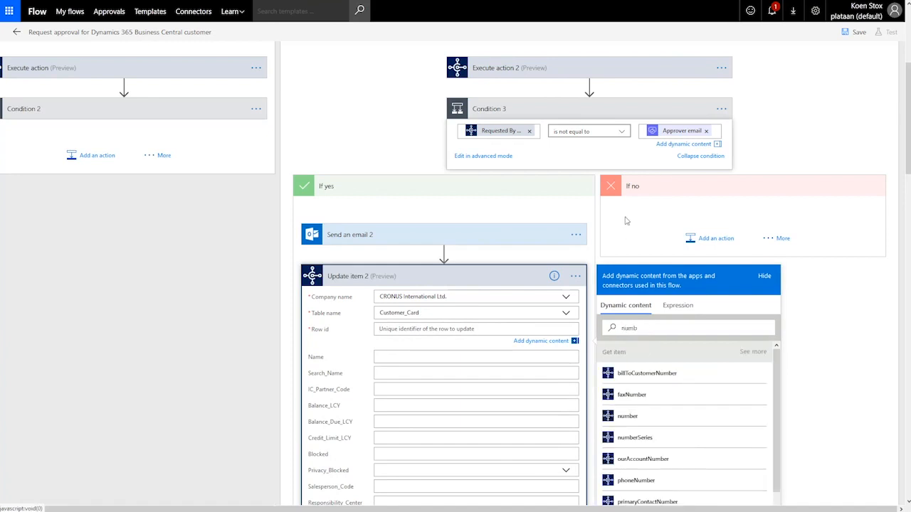
{"action": "left_click", "coordinate": [627, 417]}
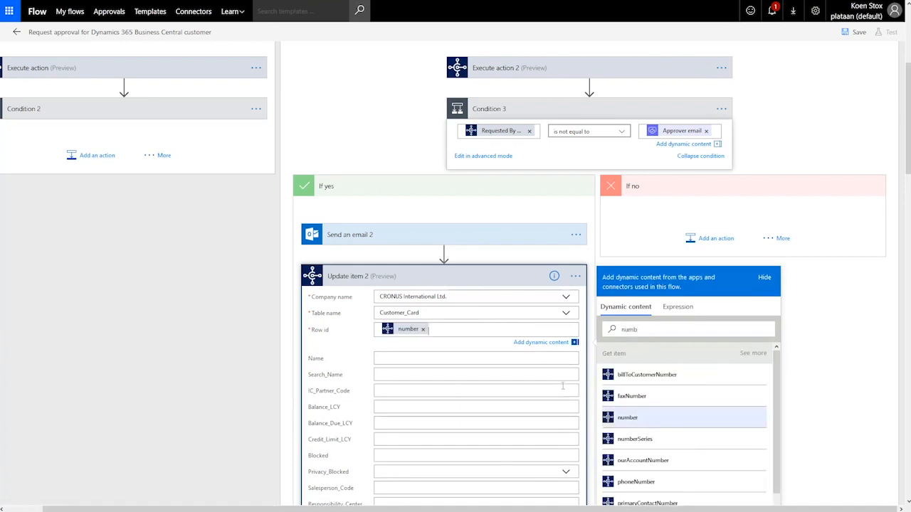
{"action": "left_click", "coordinate": [404, 452]}
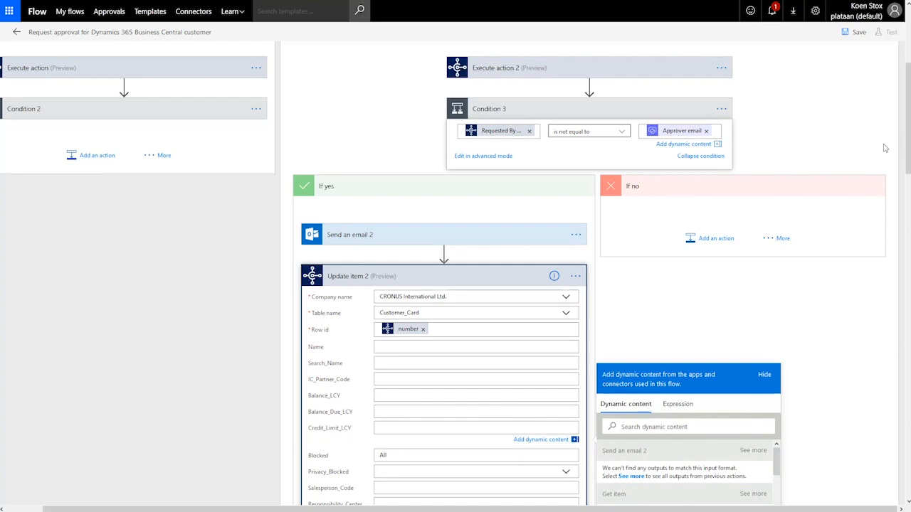
{"action": "left_click", "coordinate": [842, 299]}
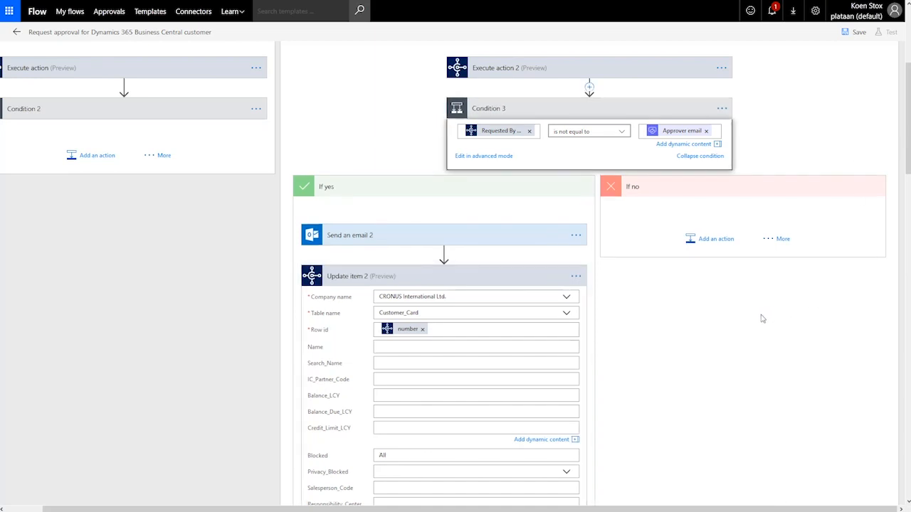
{"action": "scroll", "coordinate": [762, 318], "scroll_direction": "down", "scroll_amount": 3}
{"action": "scroll", "coordinate": [762, 318], "scroll_direction": "up", "scroll_amount": 2}
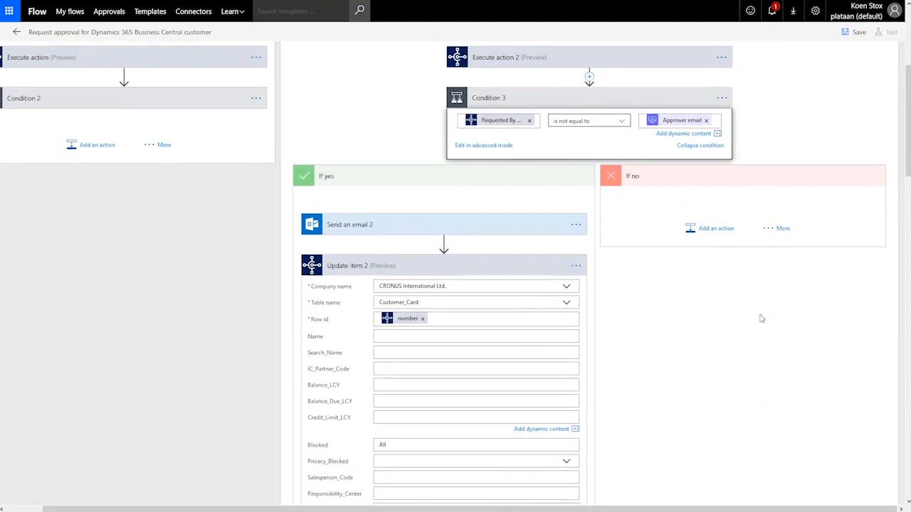
{"action": "scroll", "coordinate": [734, 337], "scroll_direction": "up", "scroll_amount": 2}
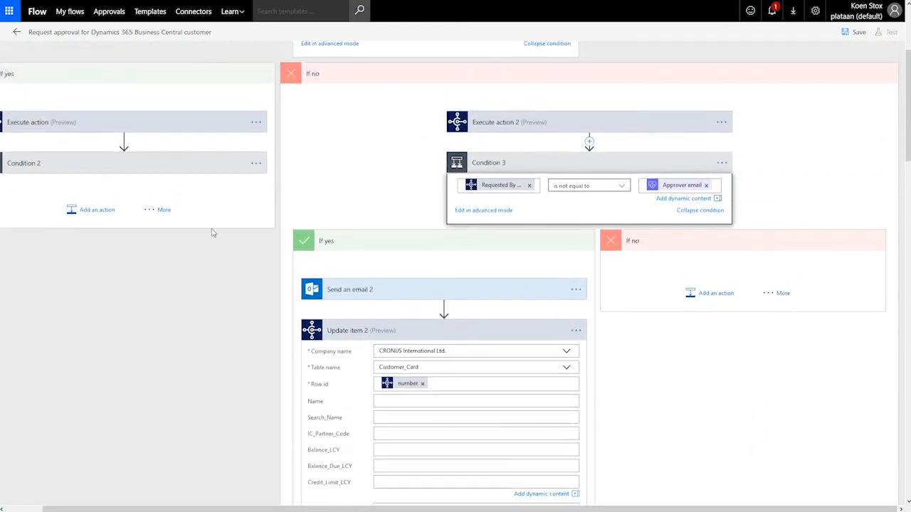
Step: Scroll up on the CRONUS BE Role Center to bring the sales and purchase activity tiles into view
{"action": "scroll", "coordinate": [85, 305], "scroll_direction": "up", "scroll_amount": 3}
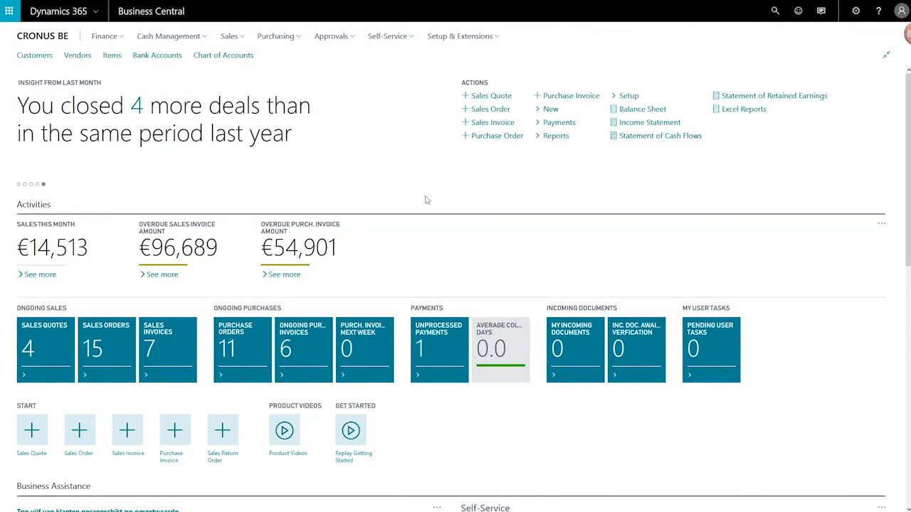
{"action": "left_click", "coordinate": [776, 11]}
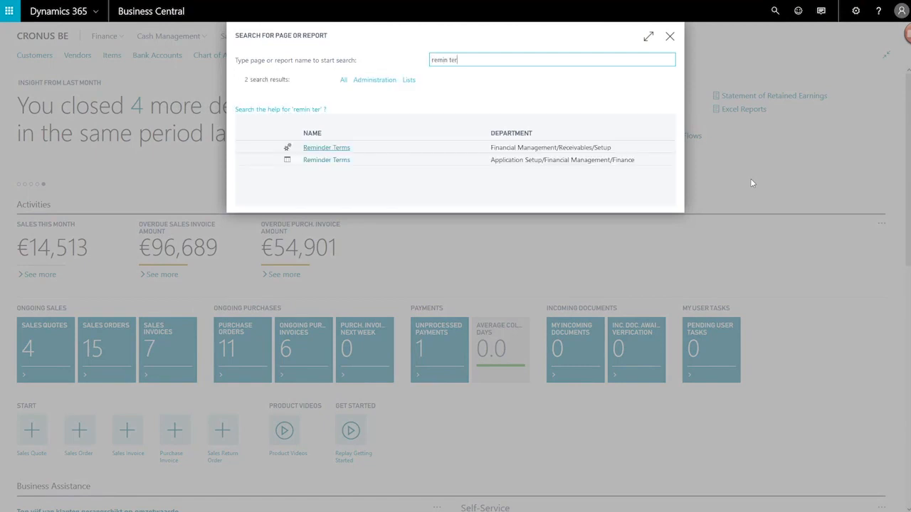
{"action": "left_click", "coordinate": [336, 148]}
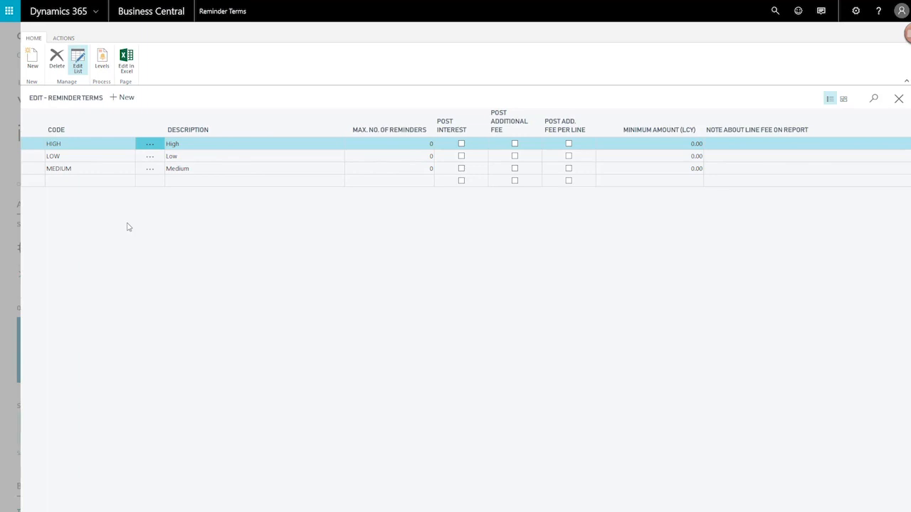
Step: Search 'work' to reach Workflows and review the Customer Approval Workflow's credit limit condition
{"action": "key", "text": "Escape"}
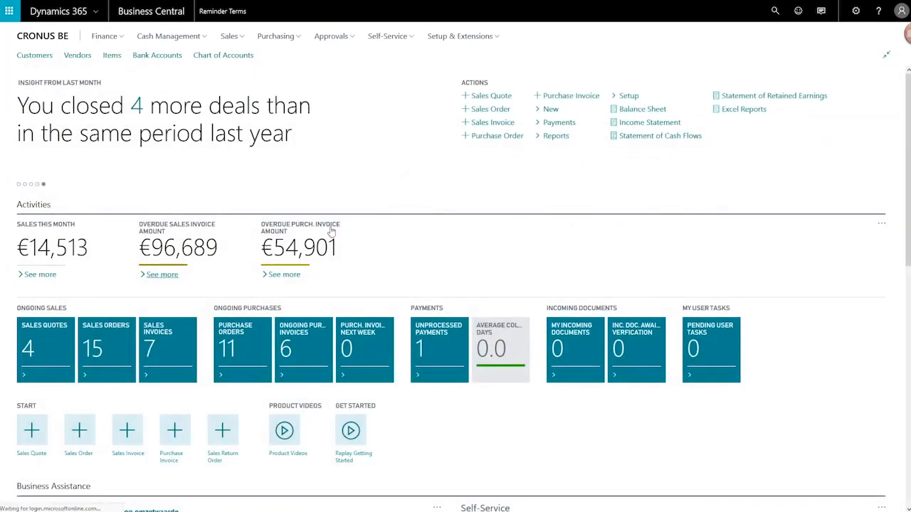
{"action": "left_click", "coordinate": [776, 16]}
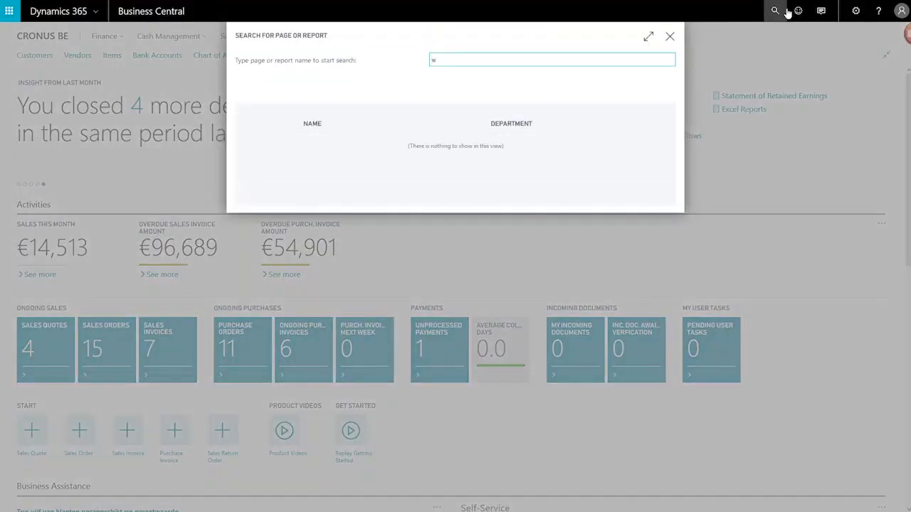
{"action": "type", "text": "workf"}
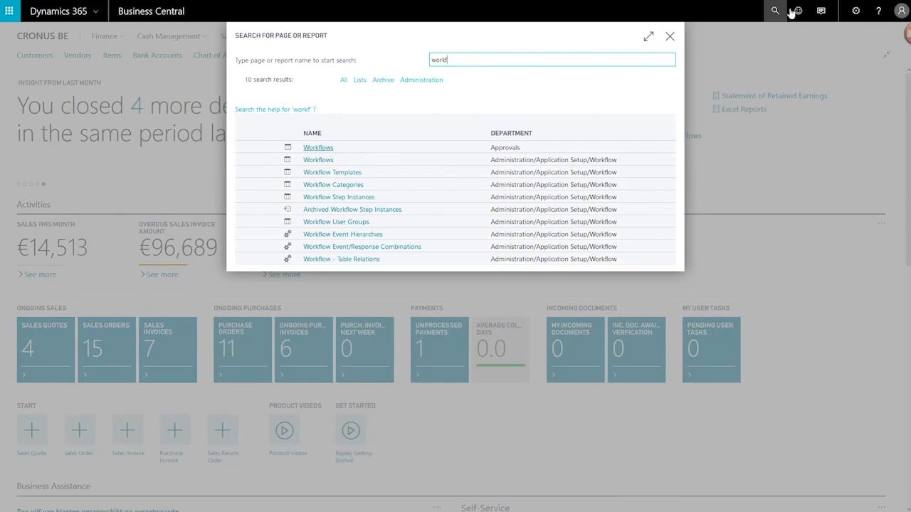
{"action": "left_click", "coordinate": [325, 149]}
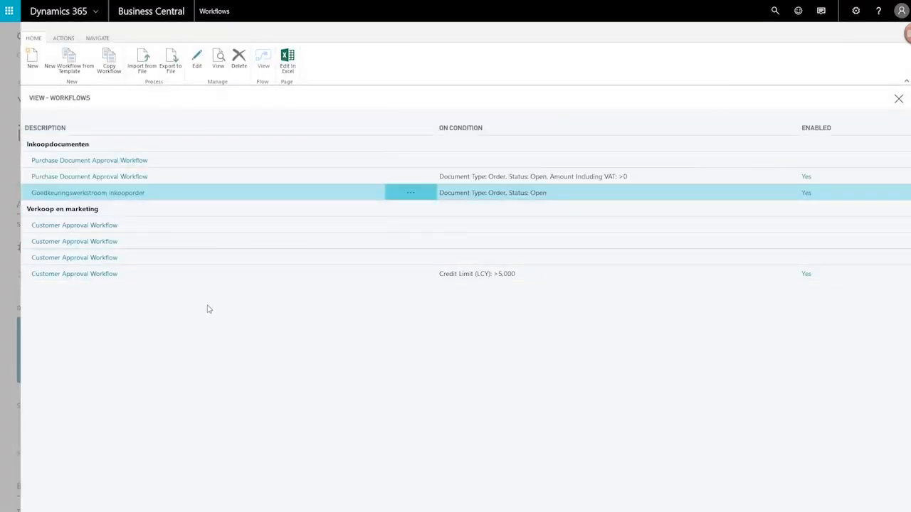
{"action": "left_click", "coordinate": [152, 276]}
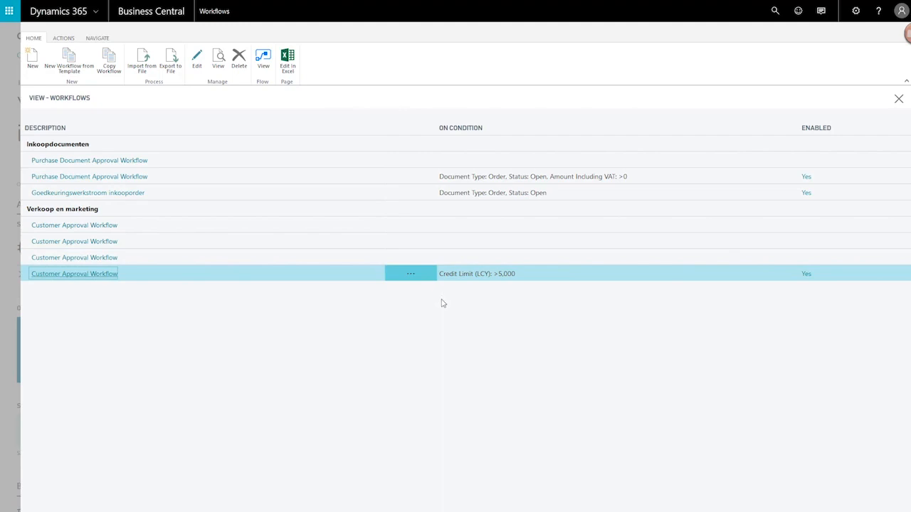
{"action": "left_click", "coordinate": [106, 274]}
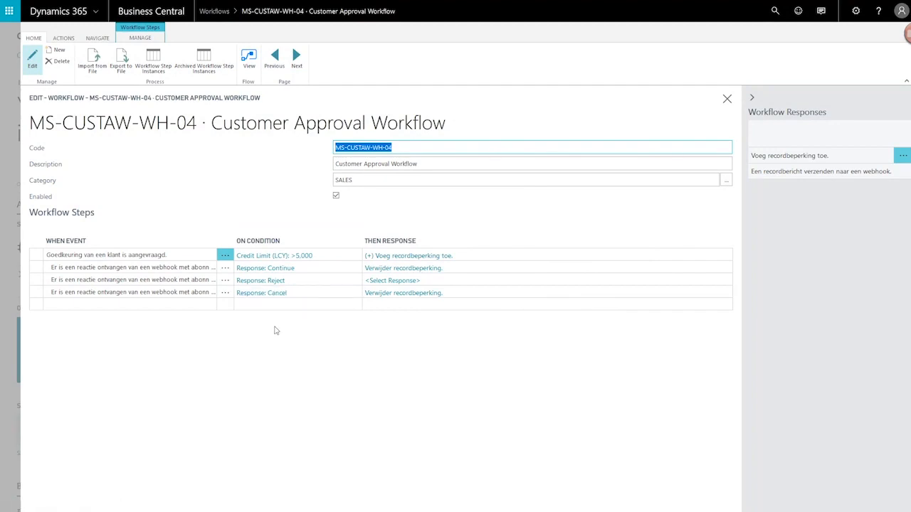
{"action": "key", "text": "Escape"}
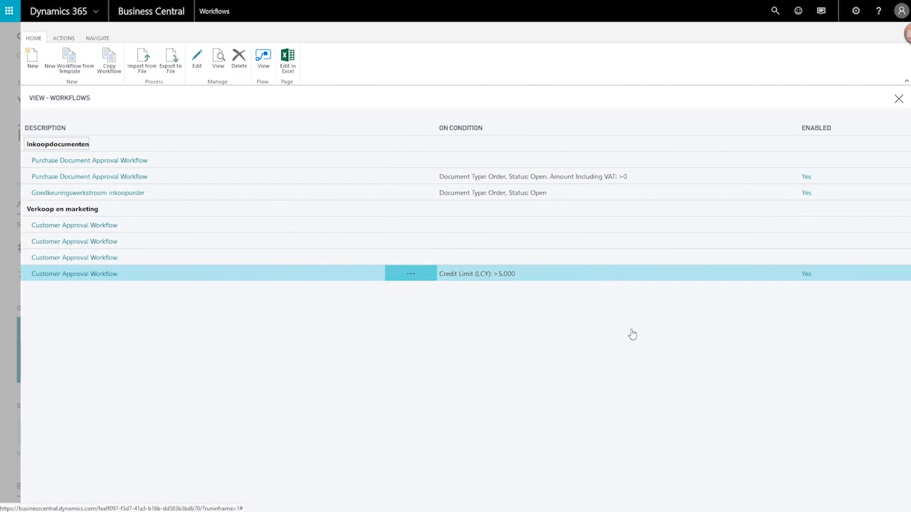
{"action": "key", "text": "Escape"}
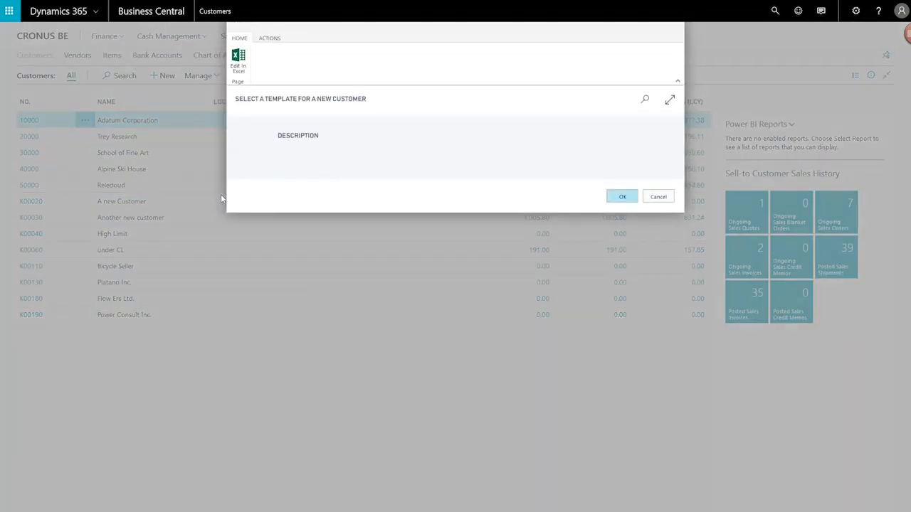
Step: Create customer 'Training company' without a template, with a 2,000 credit limit, and request approval
{"action": "left_click", "coordinate": [617, 198]}
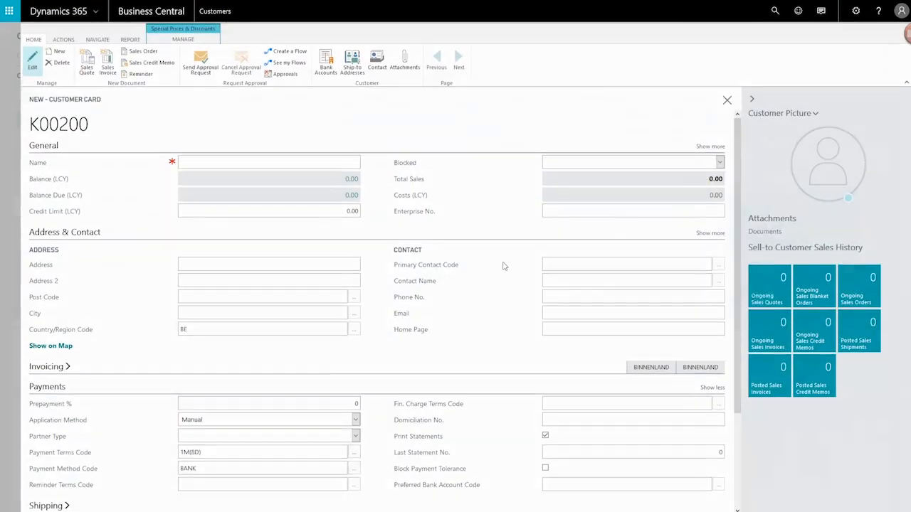
{"action": "type", "text": "Training company"}
{"action": "key", "text": "Tab"}
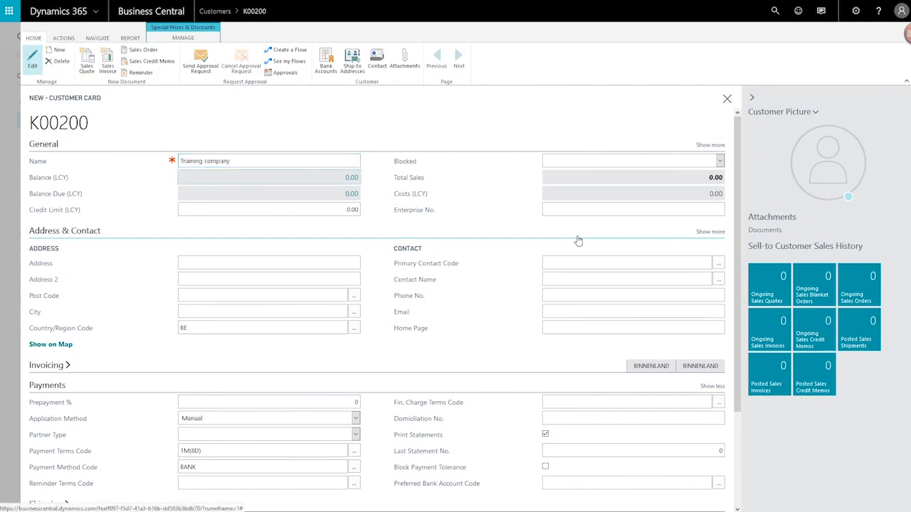
{"action": "left_click", "coordinate": [306, 210]}
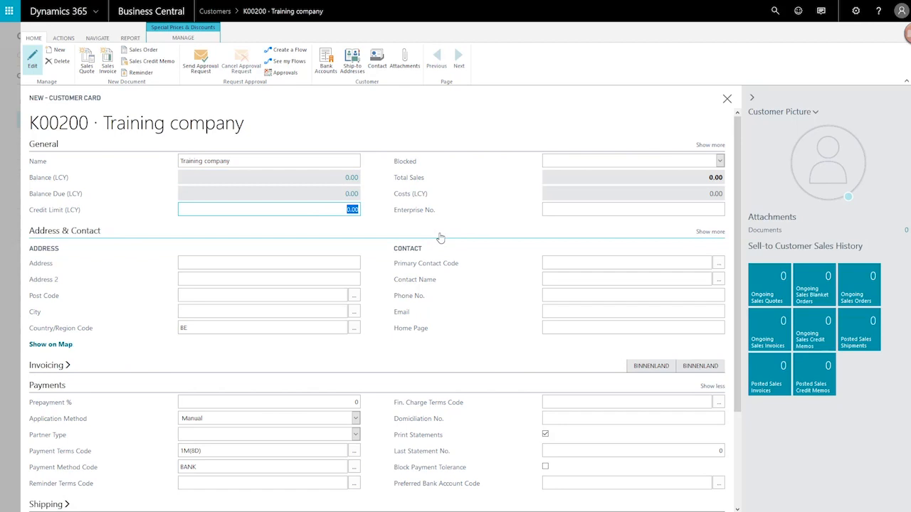
{"action": "type", "text": "2,0"}
{"action": "type", "text": "000"}
{"action": "key", "text": "Tab"}
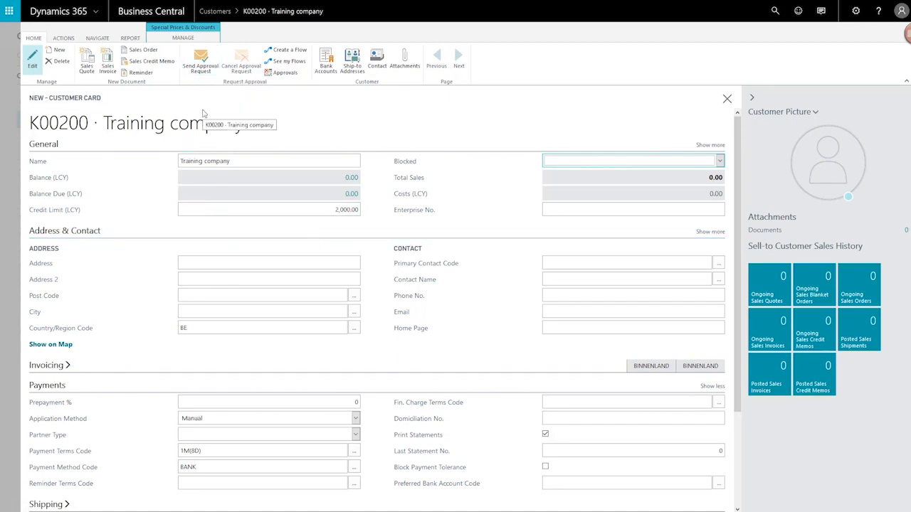
{"action": "left_click", "coordinate": [193, 69]}
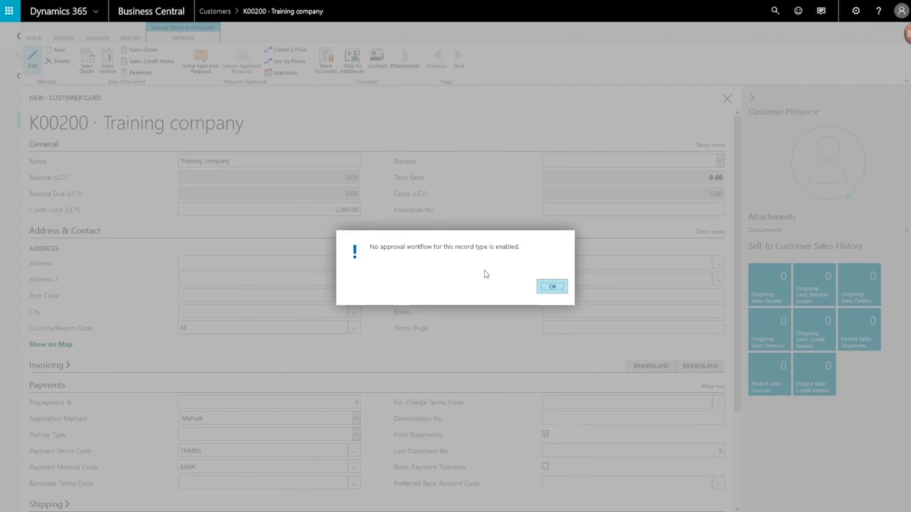
Step: Dismiss the no-workflow warning and change Training company's credit limit to 8,000.00
{"action": "left_click", "coordinate": [549, 289]}
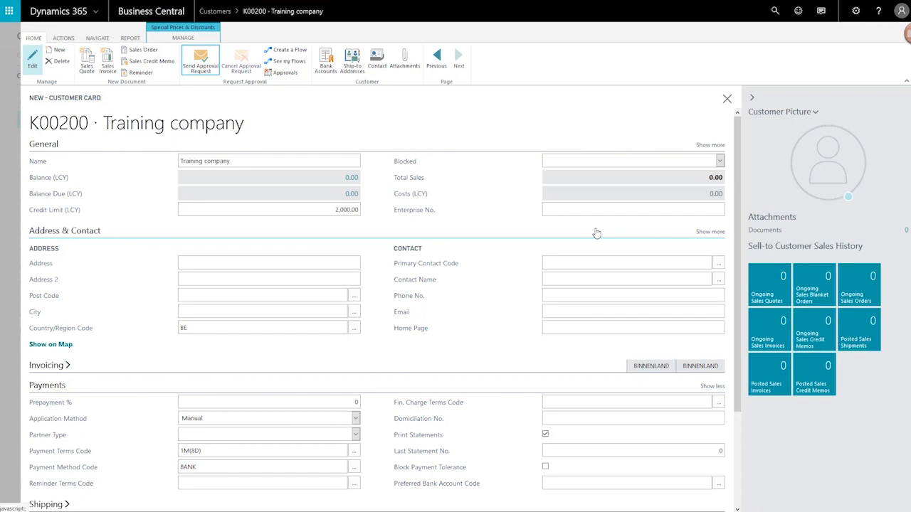
{"action": "left_click", "coordinate": [328, 210]}
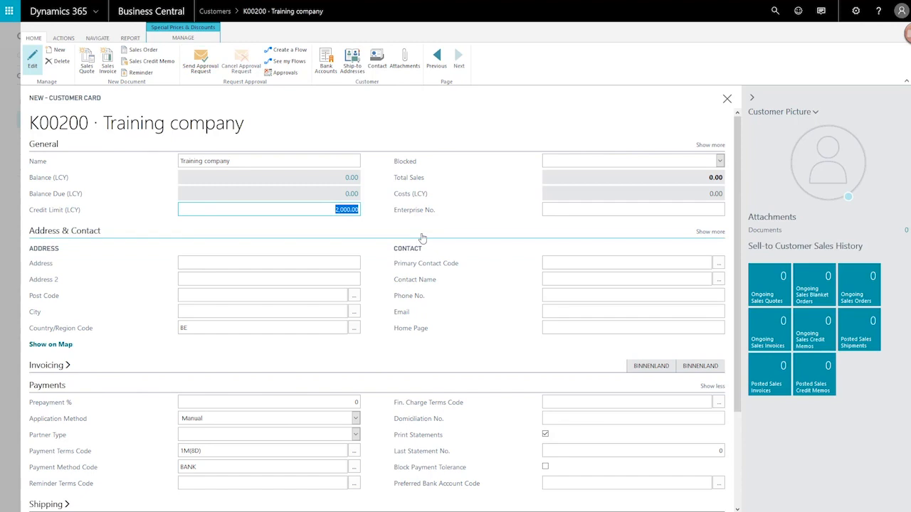
{"action": "key", "text": "BackSpace"}
{"action": "type", "text": "8000"}
{"action": "key", "text": "Tab"}
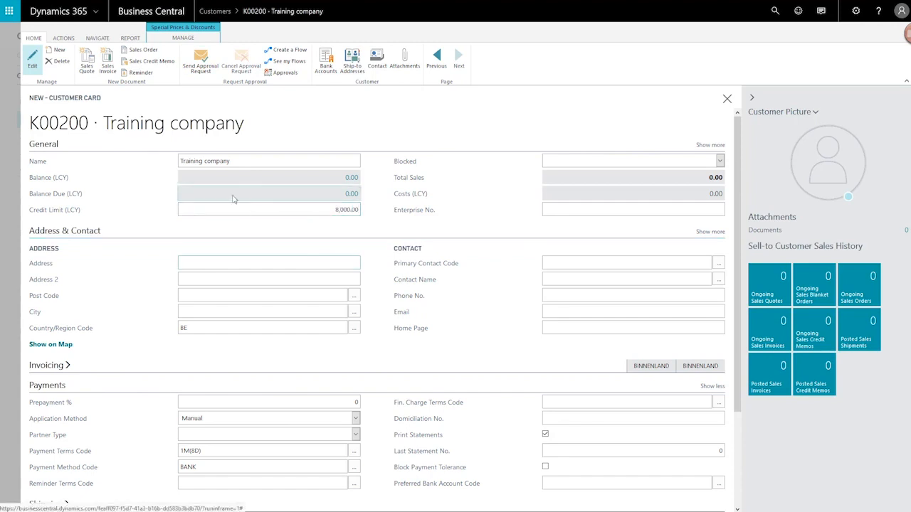
Step: Send Training company for approval, close its card and switch to the Outlook inbox
{"action": "left_click", "coordinate": [197, 69]}
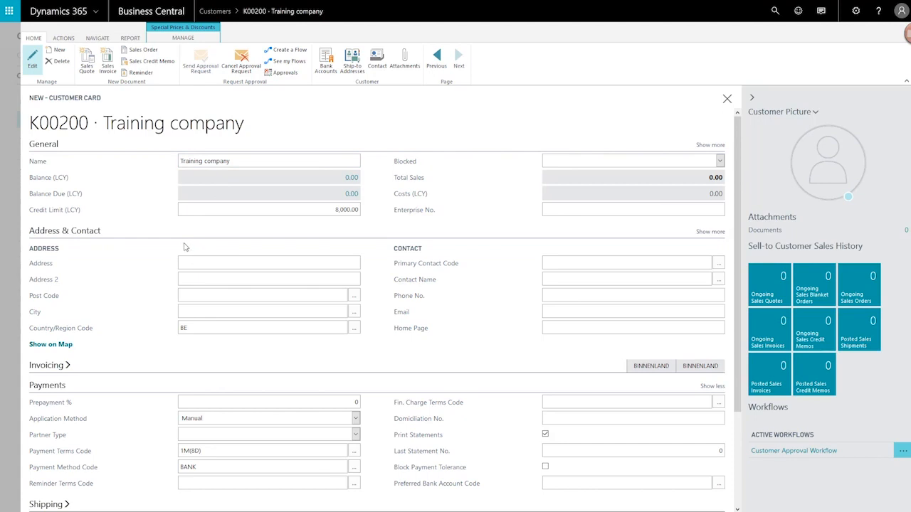
{"action": "key", "text": "Escape"}
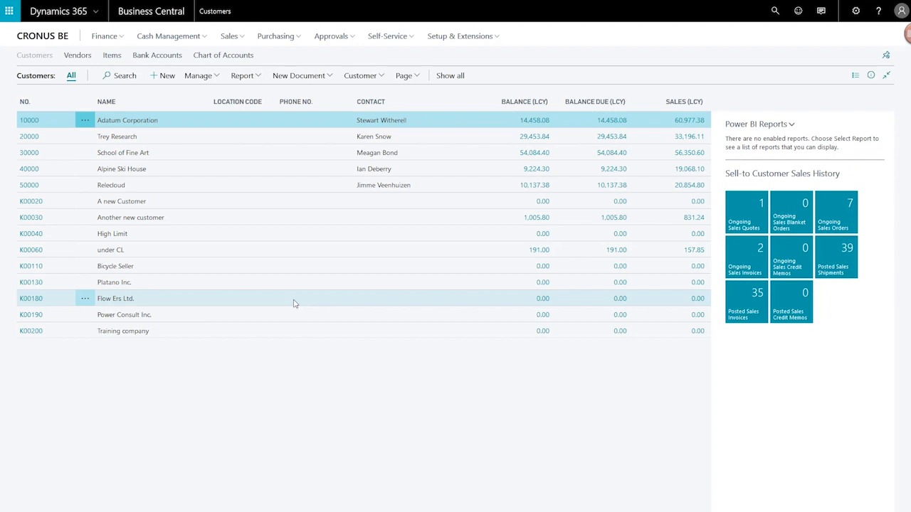
{"action": "key", "text": "alt+Tab"}
{"action": "key", "text": "alt+Tab"}
{"action": "key", "text": "alt+Tab"}
{"action": "key", "text": "alt+Tab"}
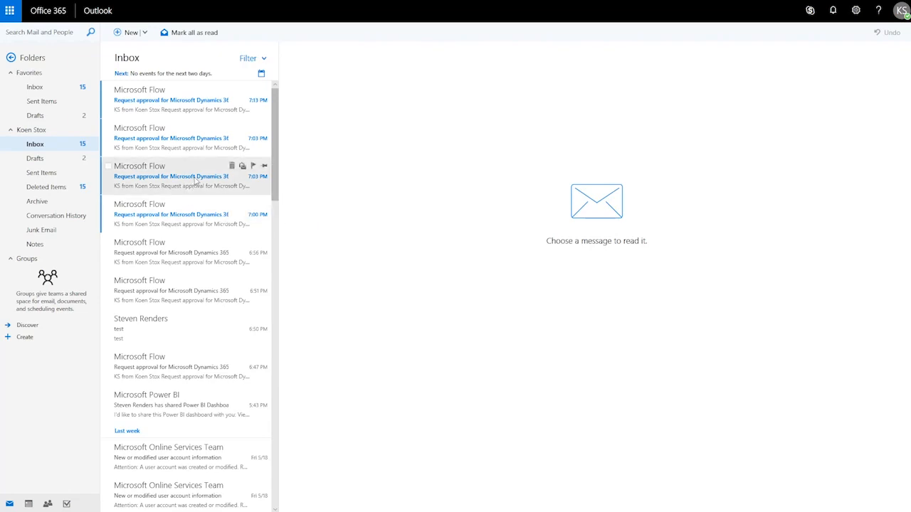
Step: Open the Flow Ers Ltd. approval request email and submit an Approve response
{"action": "left_click", "coordinate": [145, 183]}
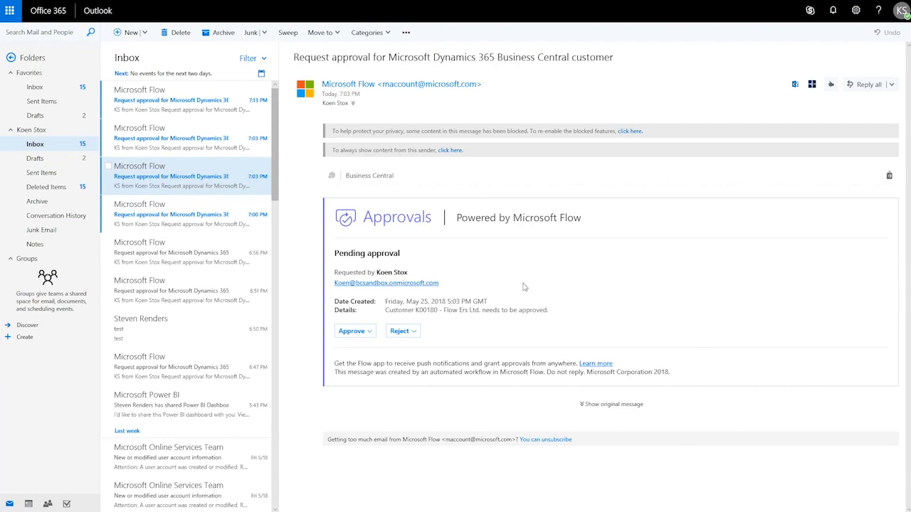
{"action": "left_click", "coordinate": [342, 332]}
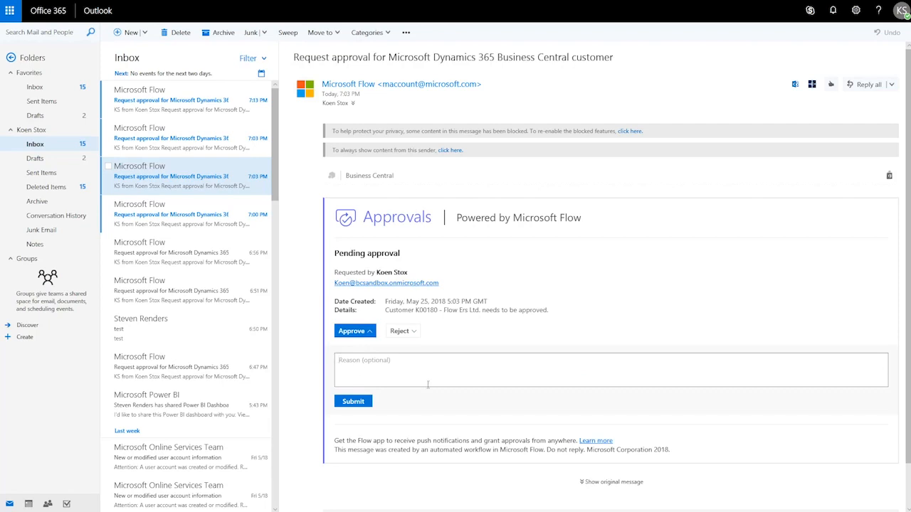
{"action": "left_click", "coordinate": [354, 401]}
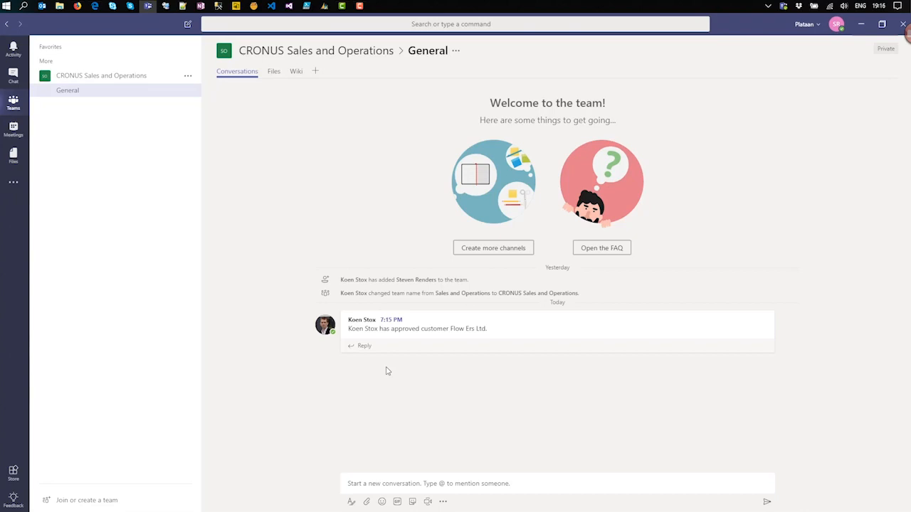
Step: Leave the Teams General channel and return to the Business Central Customers list
{"action": "key", "text": "alt+Tab"}
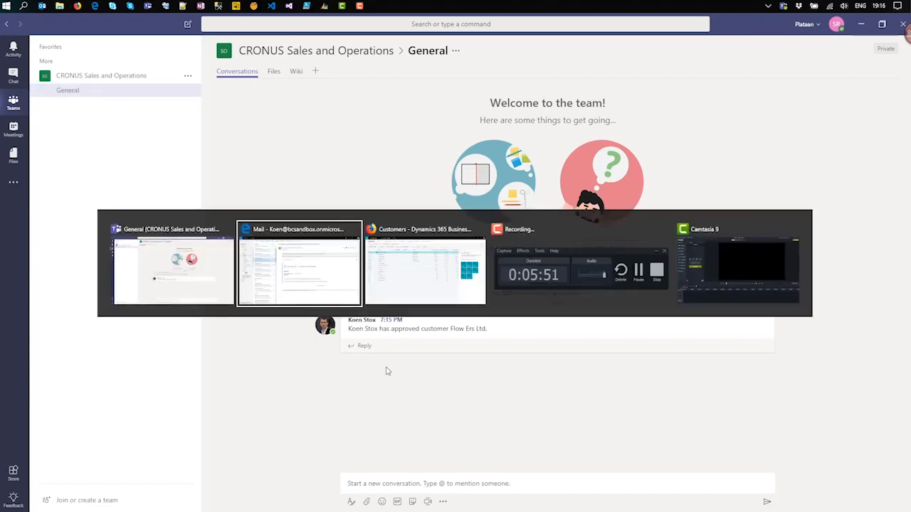
{"action": "key", "text": "alt+Tab"}
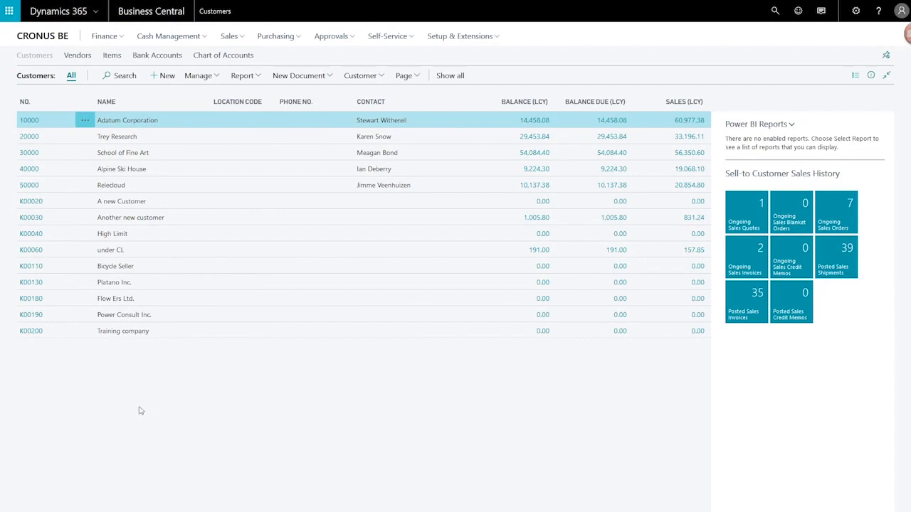
Step: Inspect the K00180 Flow Ers Ltd. card's payment method code, then close back to the Role Center
{"action": "left_click", "coordinate": [31, 299]}
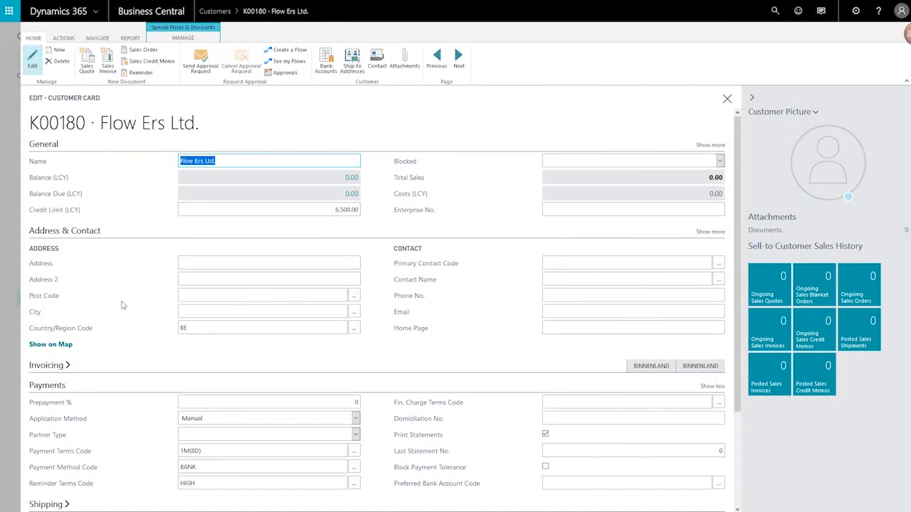
{"action": "scroll", "coordinate": [122, 303], "scroll_direction": "down", "scroll_amount": 3}
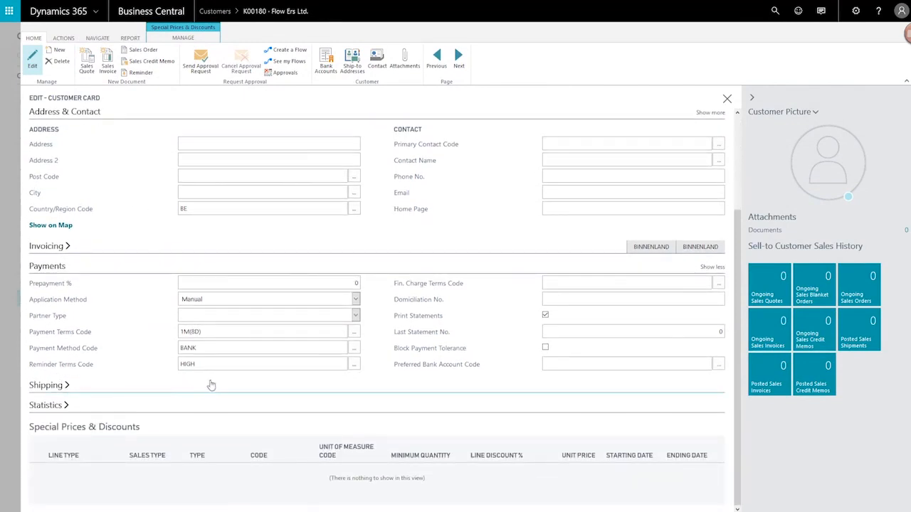
{"action": "left_click", "coordinate": [198, 349]}
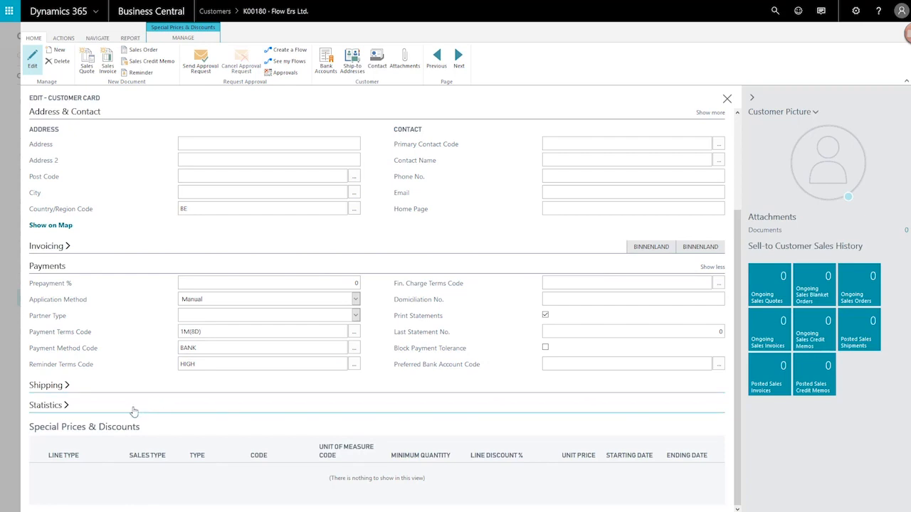
{"action": "key", "text": "Escape"}
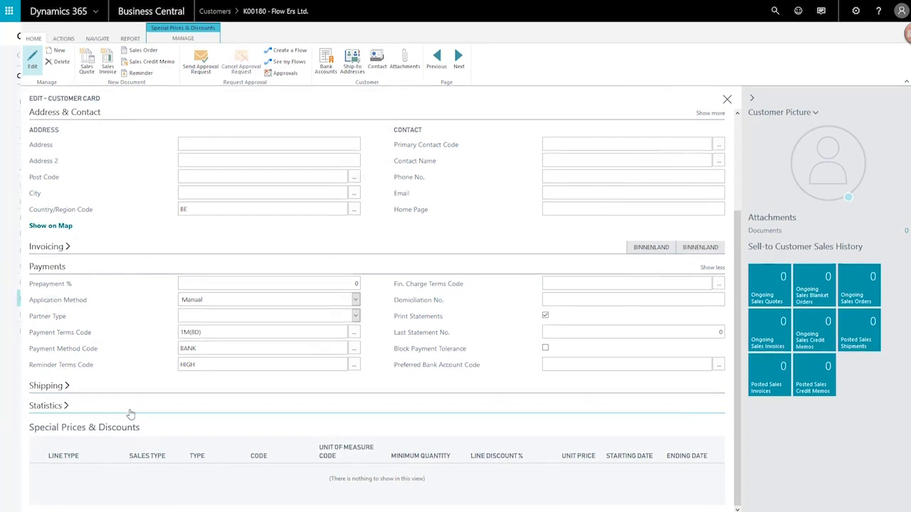
{"action": "key", "text": "Escape"}
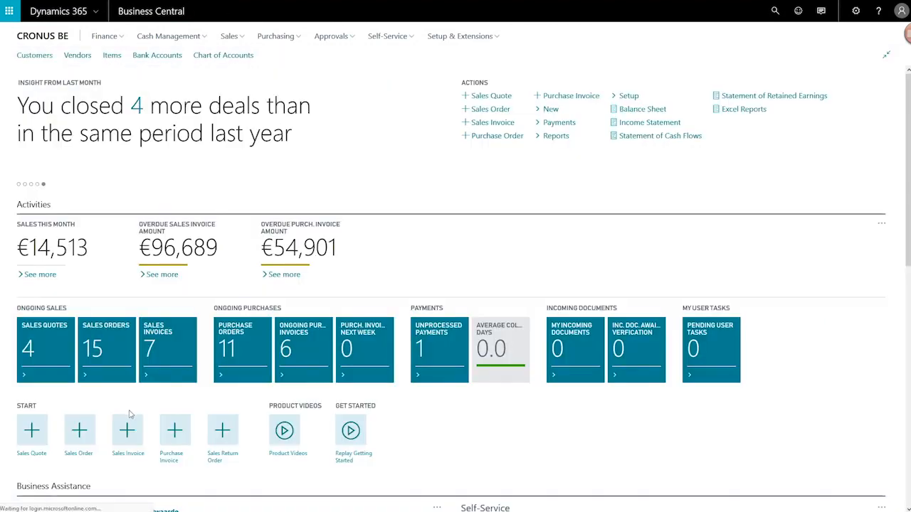
{"action": "key", "text": "alt+Tab"}
Step: Reject the Power Consult Inc. approval request with the reason 'Customer already exists'
{"action": "left_click", "coordinate": [482, 258]}
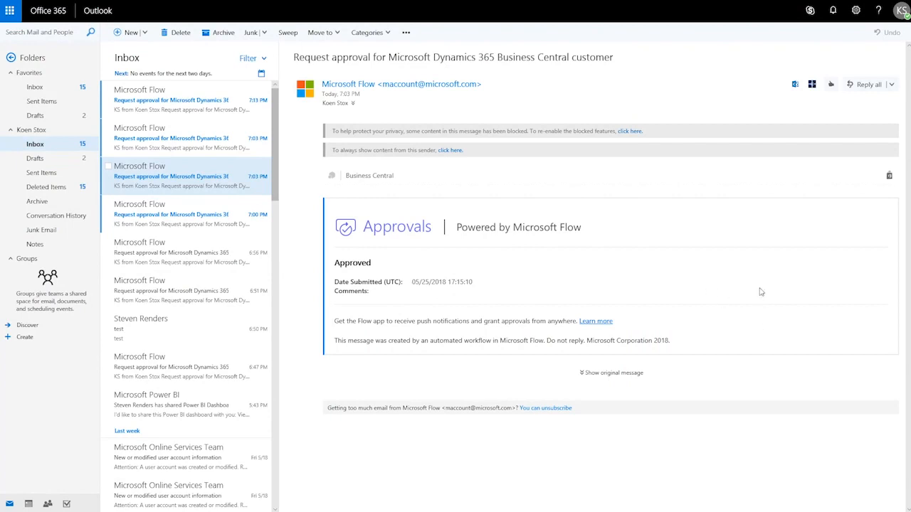
{"action": "left_click", "coordinate": [160, 144]}
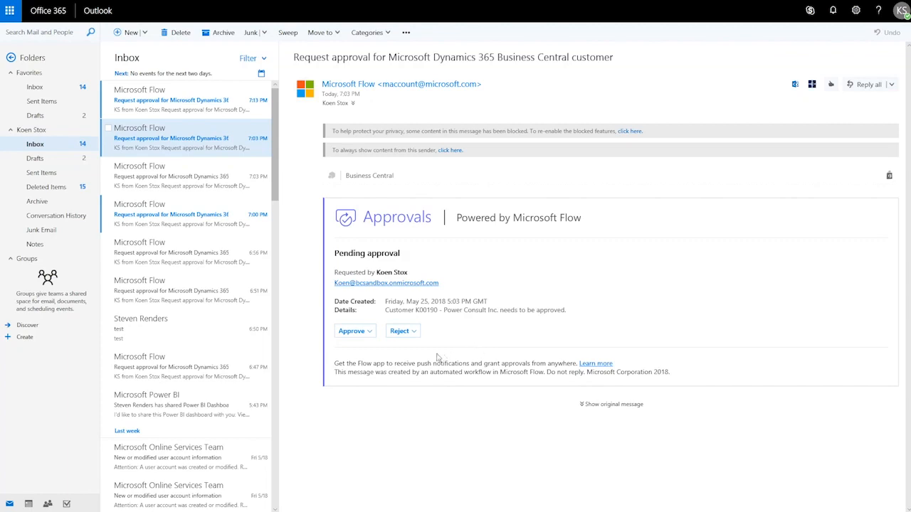
{"action": "left_click", "coordinate": [398, 331]}
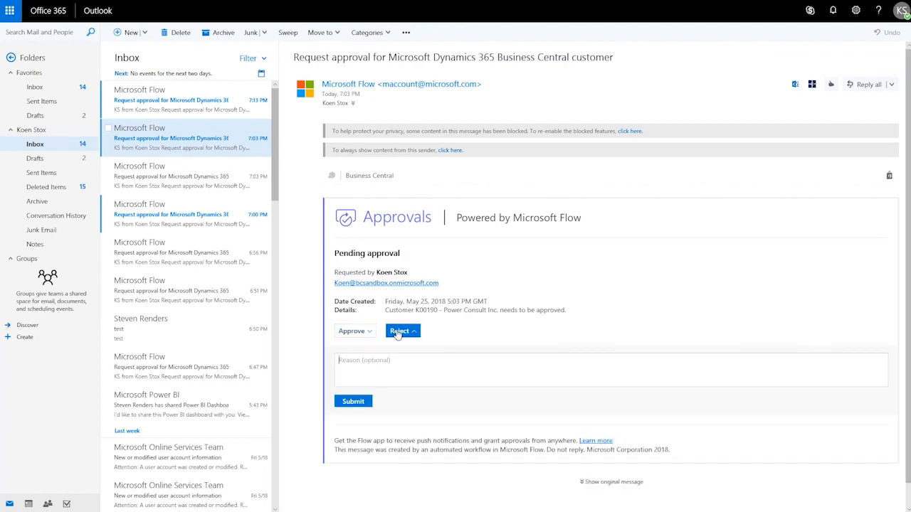
{"action": "left_click", "coordinate": [425, 368]}
{"action": "type", "text": "C"}
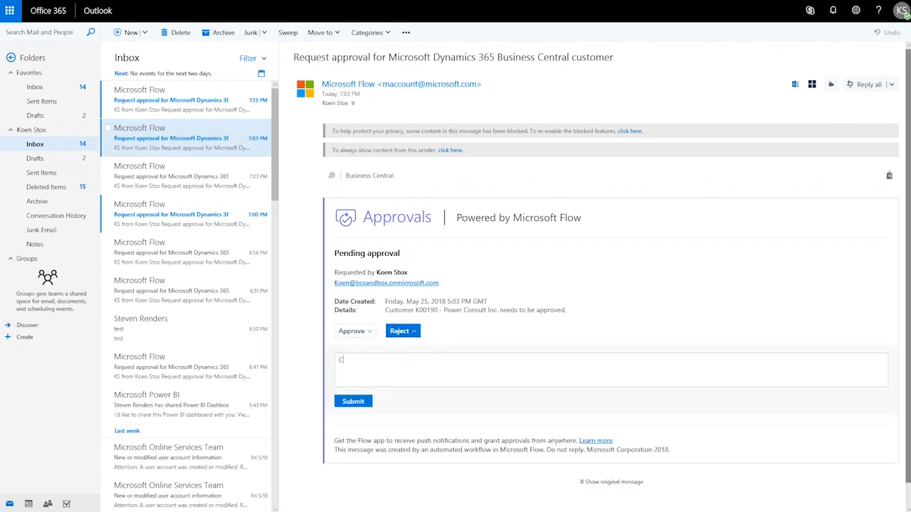
{"action": "type", "text": "ustomer already exists"}
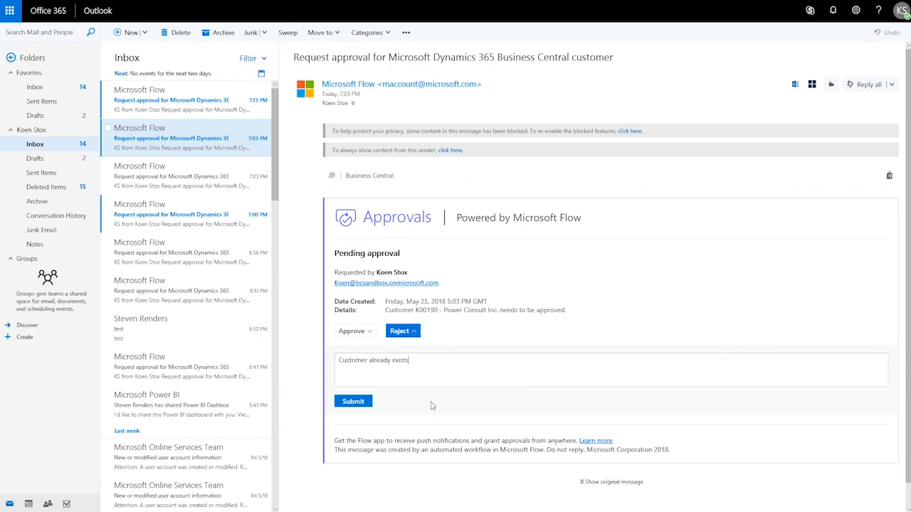
{"action": "left_click", "coordinate": [354, 402]}
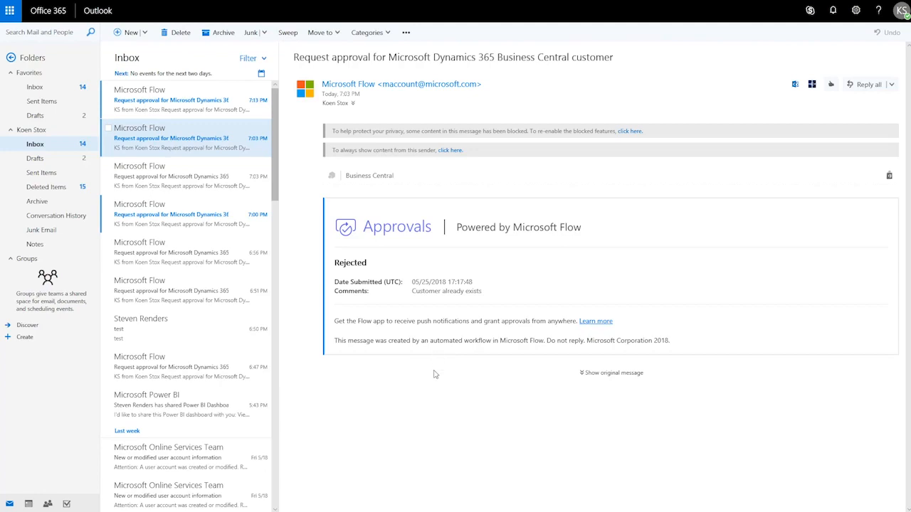
Step: Back in Business Central, open customer K00190 Power Consult Inc. to check its Blocked status
{"action": "key", "text": "alt+Tab"}
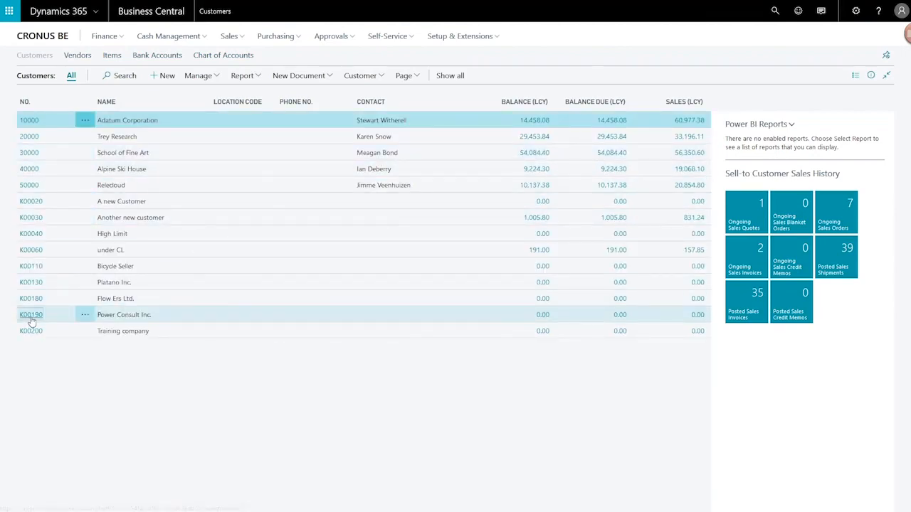
{"action": "left_click", "coordinate": [31, 317]}
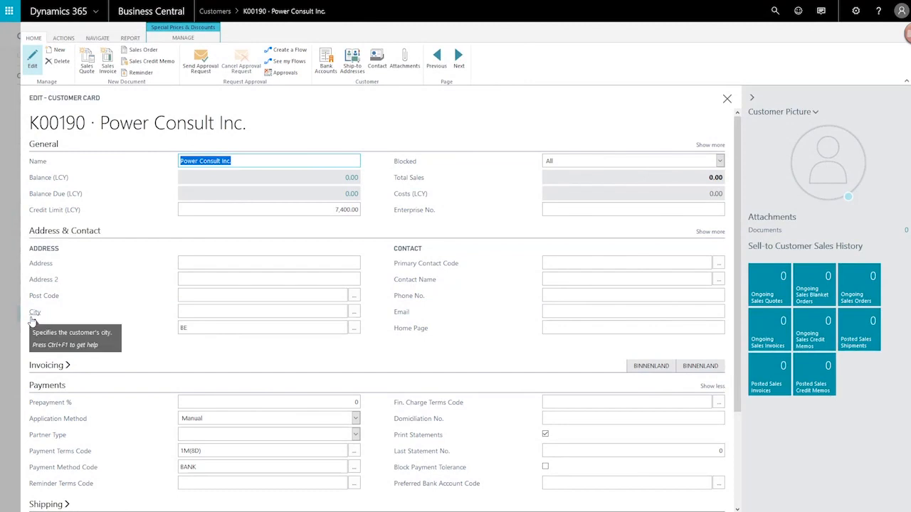
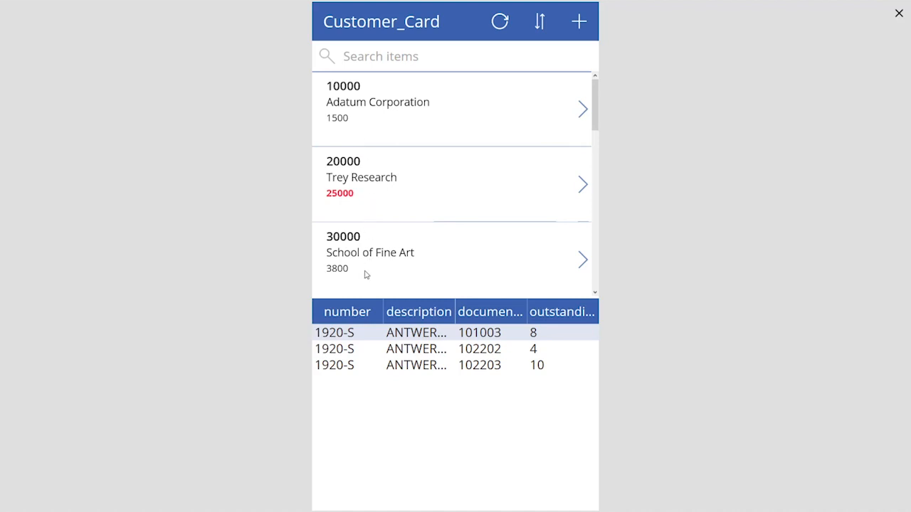
Step: In preview, select Adatum Corporation and then Trey Research to check that the order-lines table updates
{"action": "left_click_drag", "start_coordinate": [597, 127], "coordinate": [604, 193]}
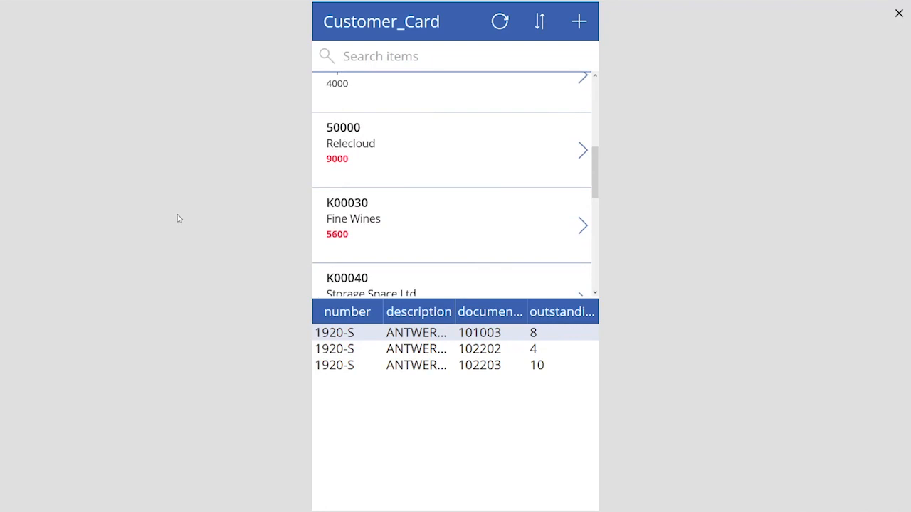
{"action": "left_click_drag", "start_coordinate": [595, 187], "coordinate": [596, 96]}
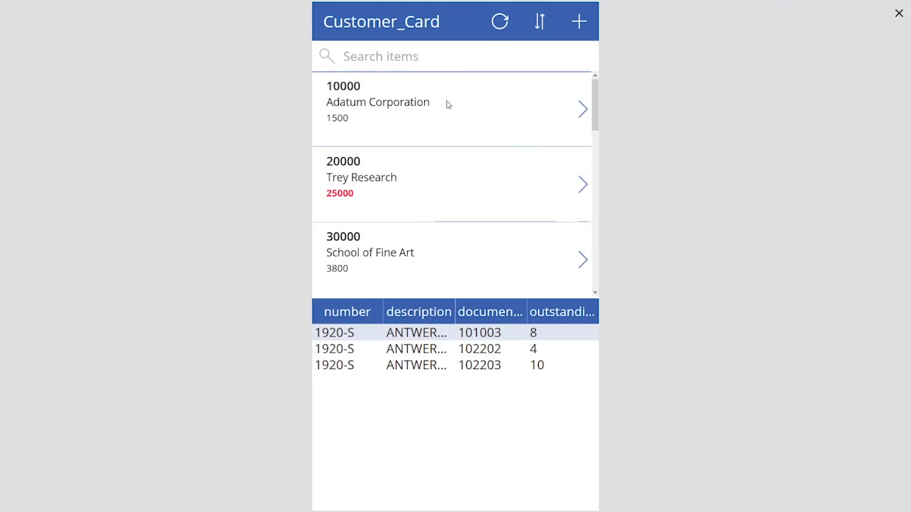
{"action": "left_click", "coordinate": [408, 93]}
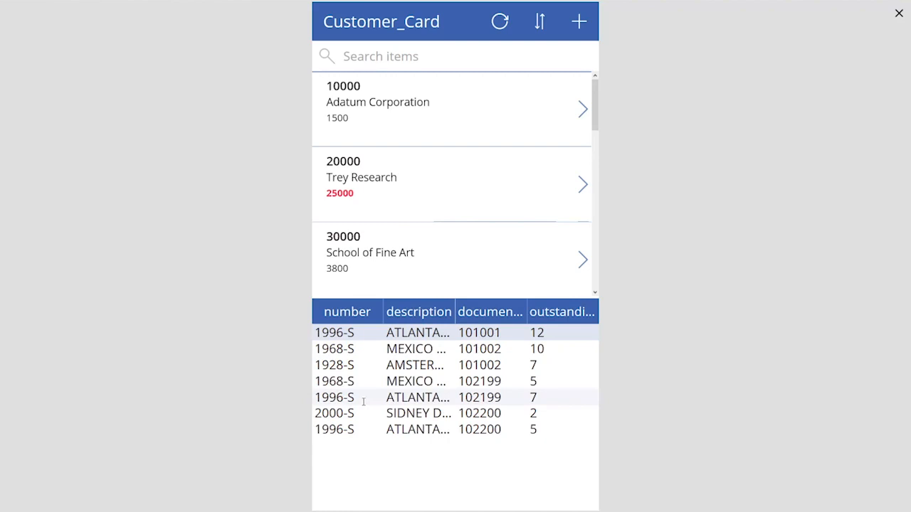
{"action": "left_click", "coordinate": [421, 177]}
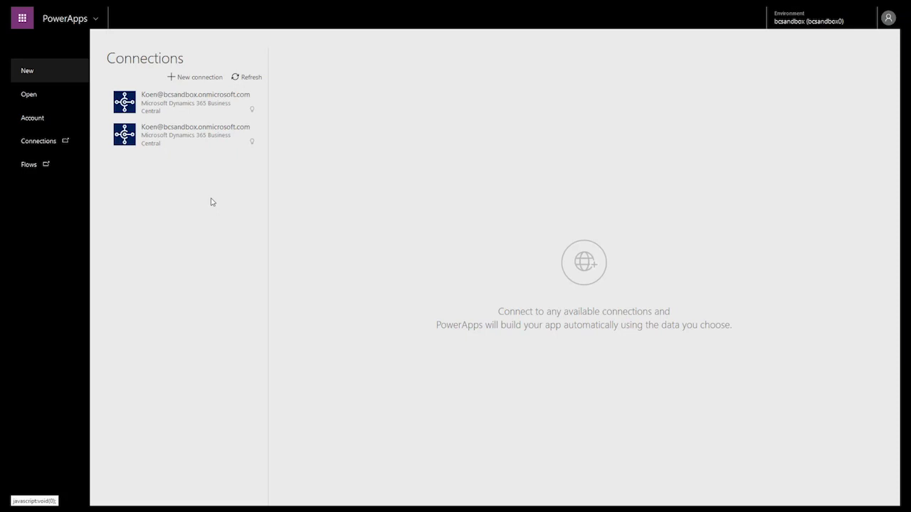
Step: Generate a new app from the Business Central connection's CRONUS International Ltd. Customer_Card table
{"action": "left_click", "coordinate": [182, 81]}
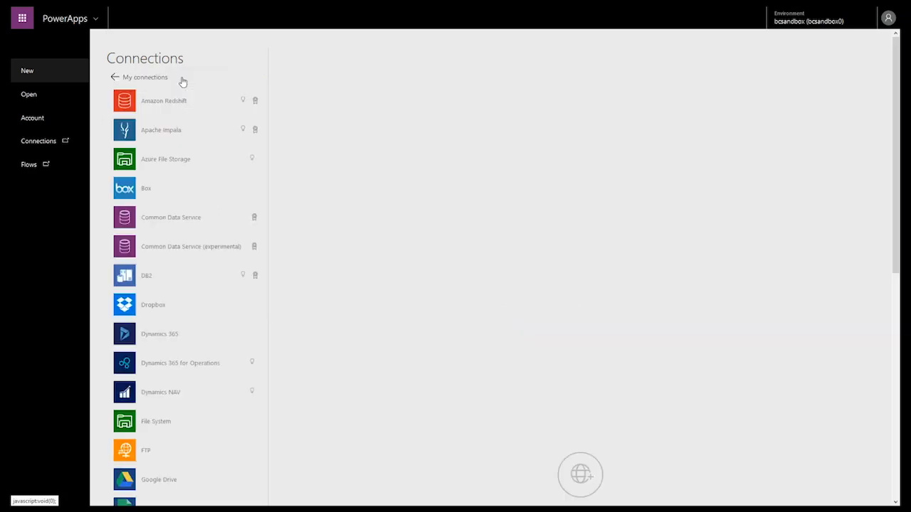
{"action": "scroll", "coordinate": [197, 135], "scroll_direction": "down", "scroll_amount": 5}
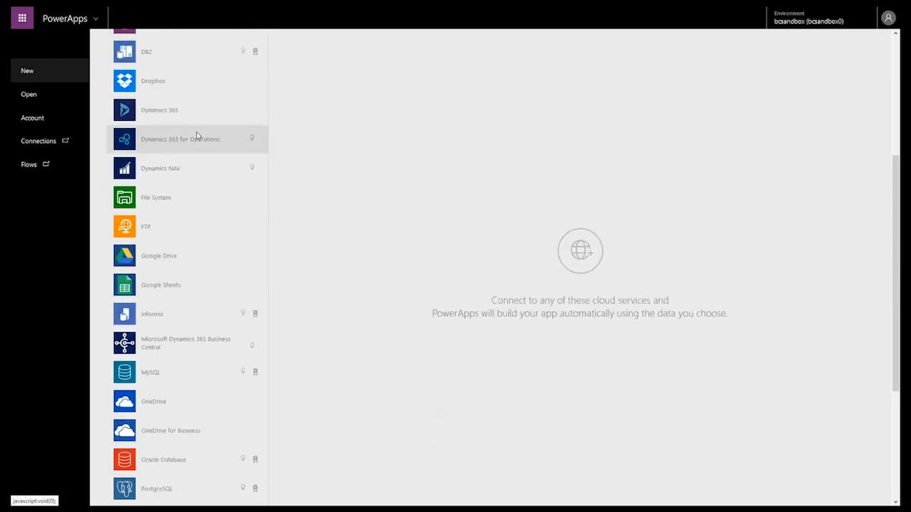
{"action": "scroll", "coordinate": [197, 135], "scroll_direction": "up", "scroll_amount": 5}
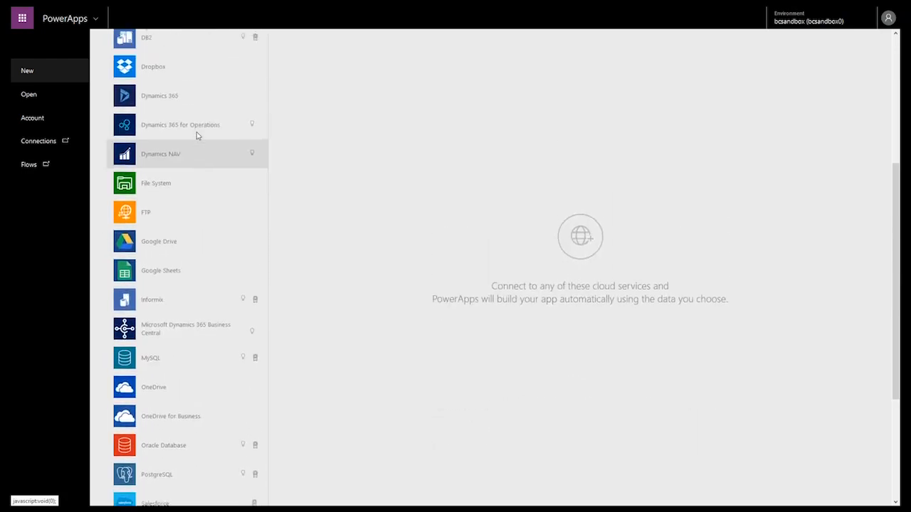
{"action": "scroll", "coordinate": [197, 136], "scroll_direction": "up", "scroll_amount": 3}
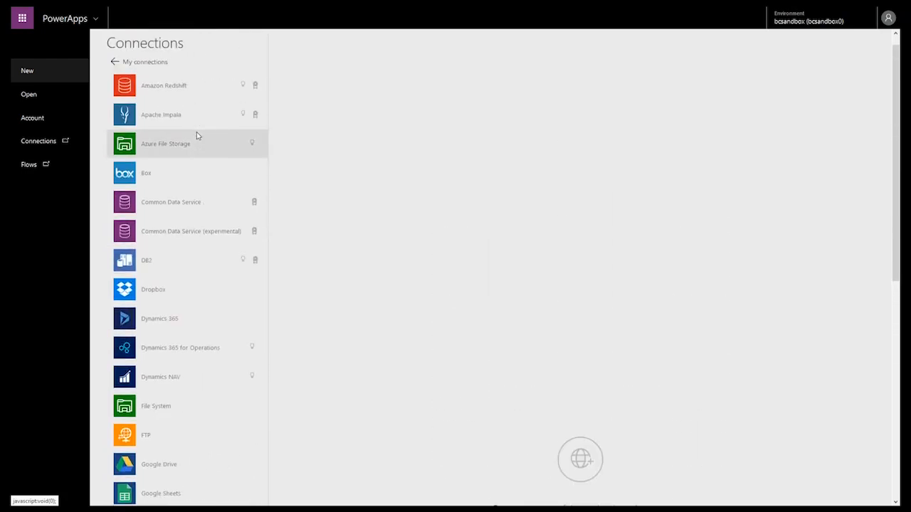
{"action": "left_click", "coordinate": [138, 79]}
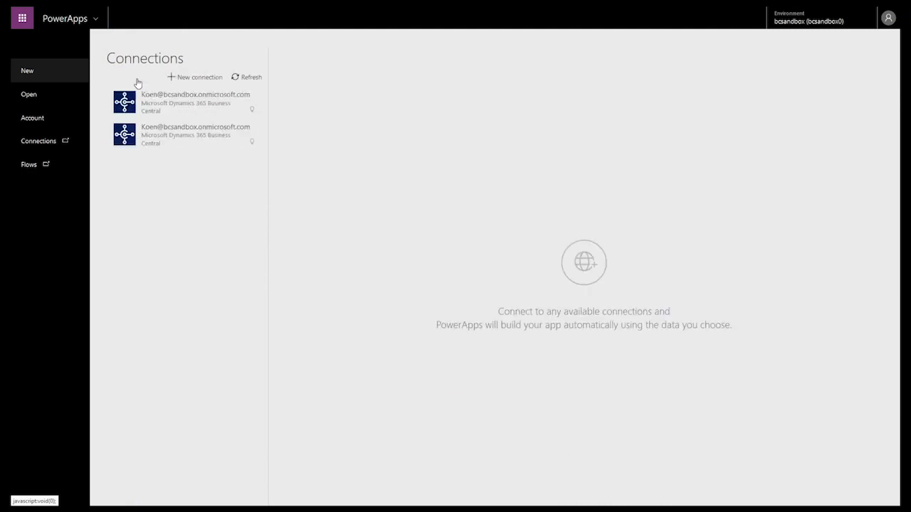
{"action": "left_click", "coordinate": [162, 112]}
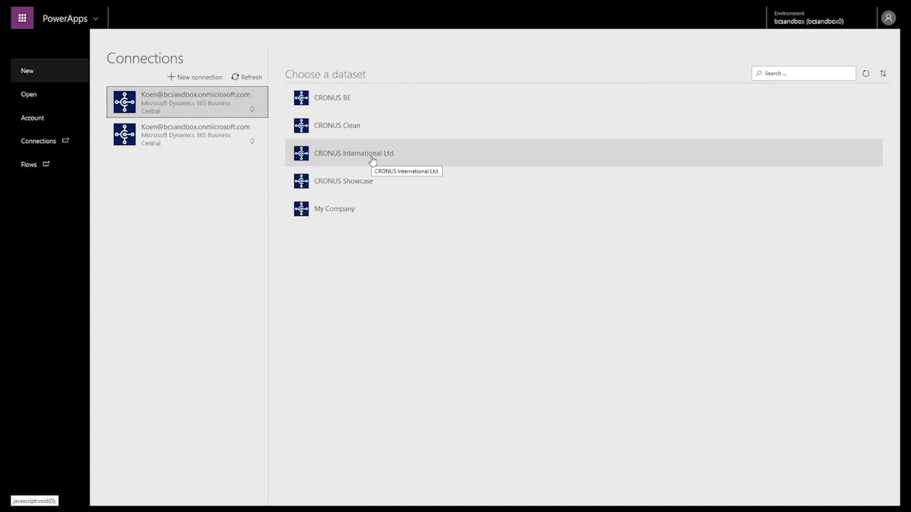
{"action": "left_click", "coordinate": [372, 161]}
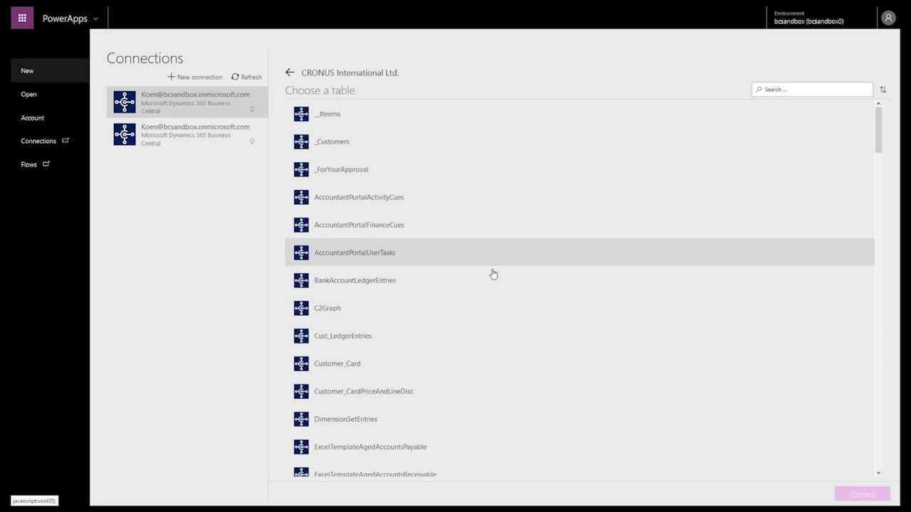
{"action": "scroll", "coordinate": [505, 324], "scroll_direction": "down", "scroll_amount": 2}
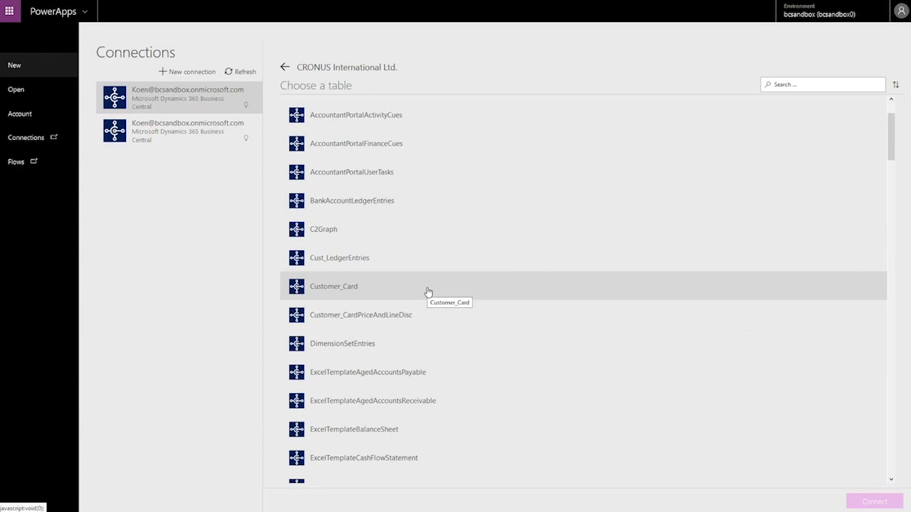
{"action": "left_click", "coordinate": [428, 291]}
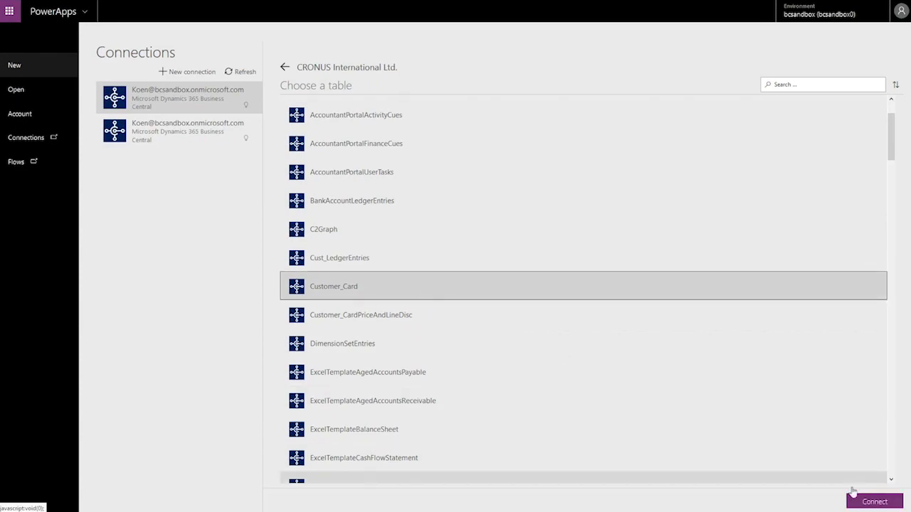
{"action": "left_click", "coordinate": [872, 504]}
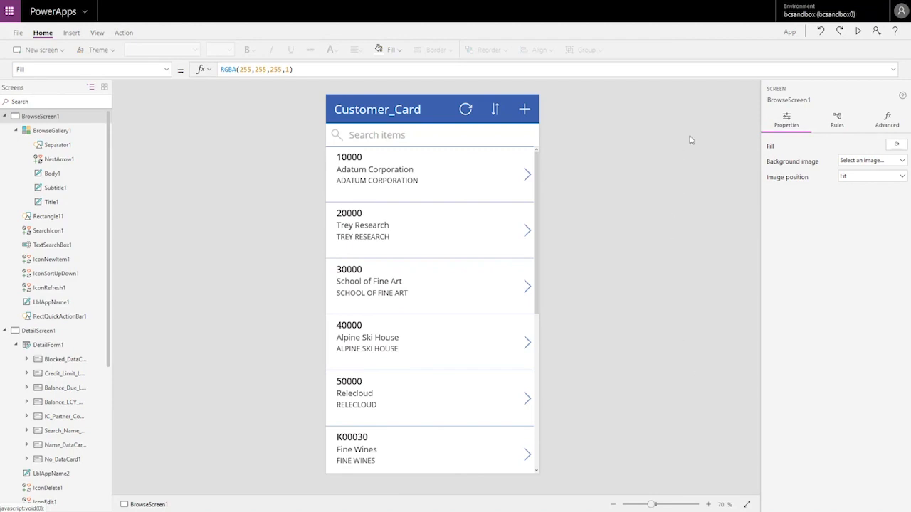
Step: Preview the generated app, open Adatum Corporation's details, then exit the preview
{"action": "left_click", "coordinate": [859, 35]}
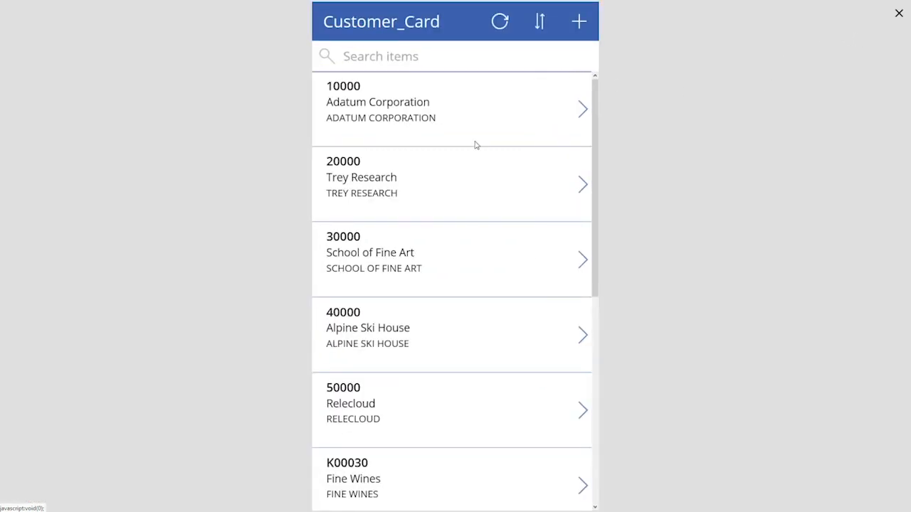
{"action": "left_click", "coordinate": [581, 110]}
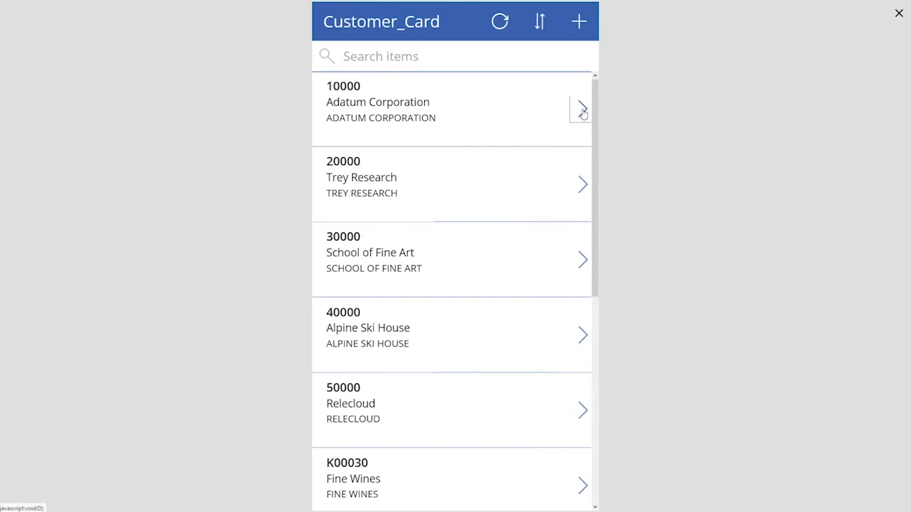
{"action": "key", "text": "Escape"}
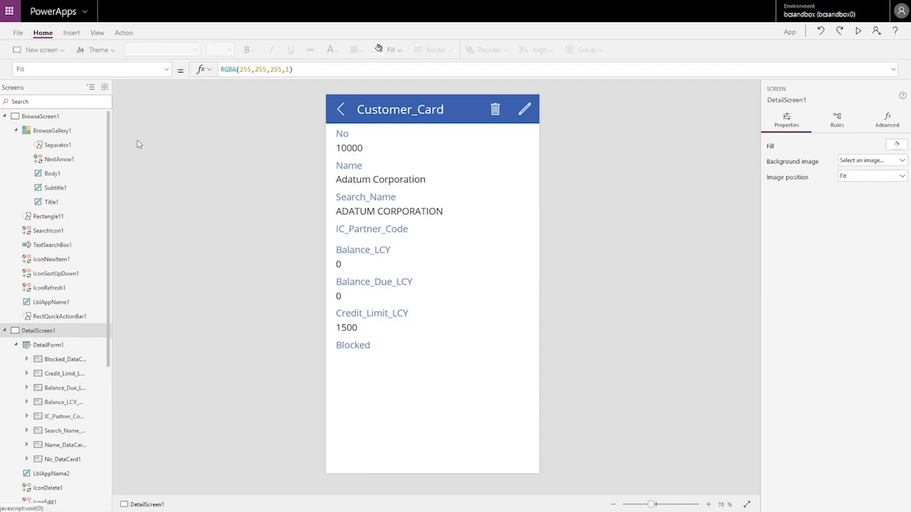
Step: Resize BrowseGallery1 to a height of 504 so only three customers are visible
{"action": "left_click", "coordinate": [68, 133]}
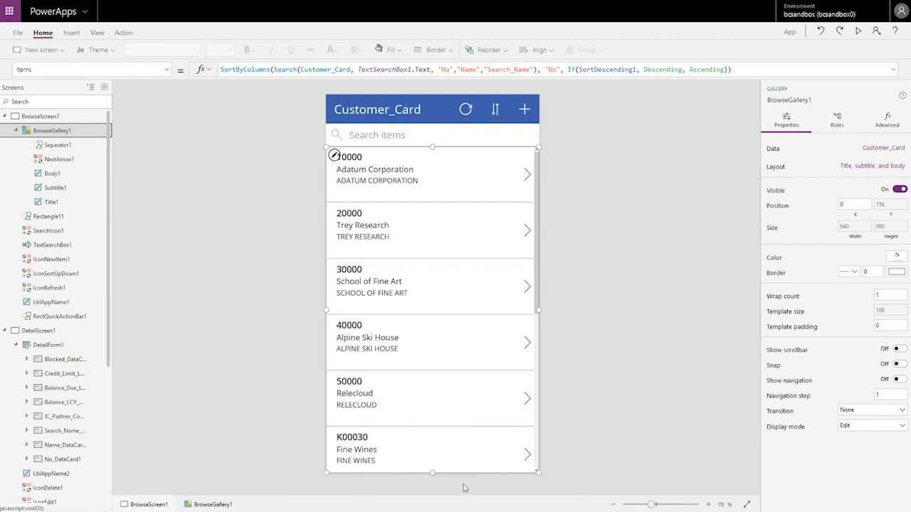
{"action": "left_click_drag", "start_coordinate": [431, 473], "coordinate": [422, 312]}
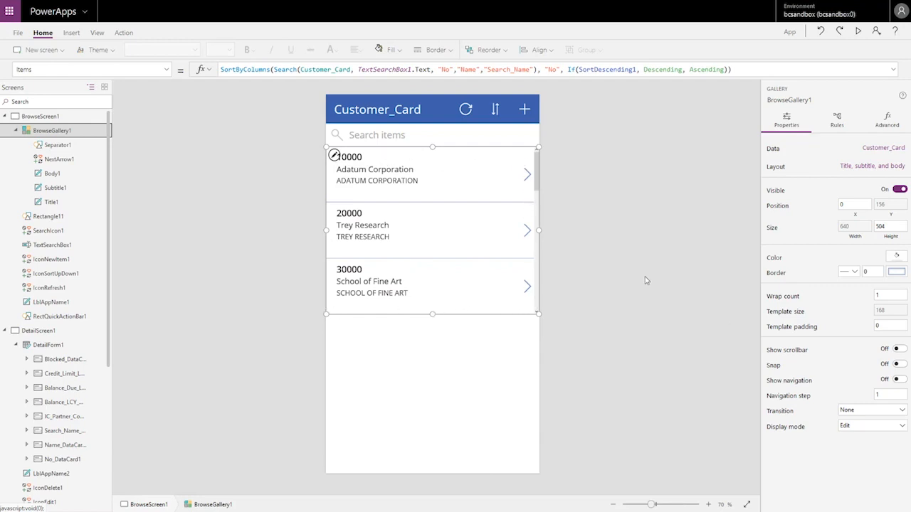
{"action": "left_click", "coordinate": [854, 167]}
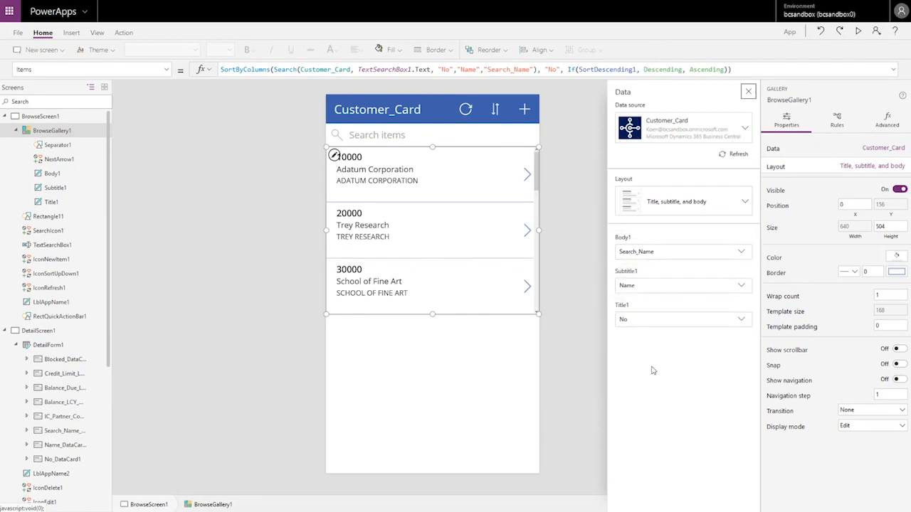
Step: Show Credit_Limit_LCY as the gallery body line, then select the 1500 credit limit label
{"action": "left_click", "coordinate": [741, 255]}
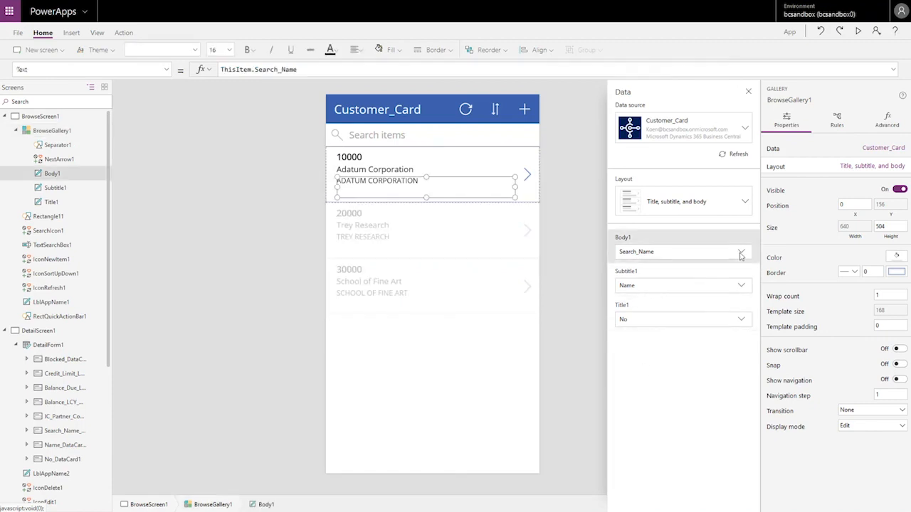
{"action": "left_click", "coordinate": [743, 254]}
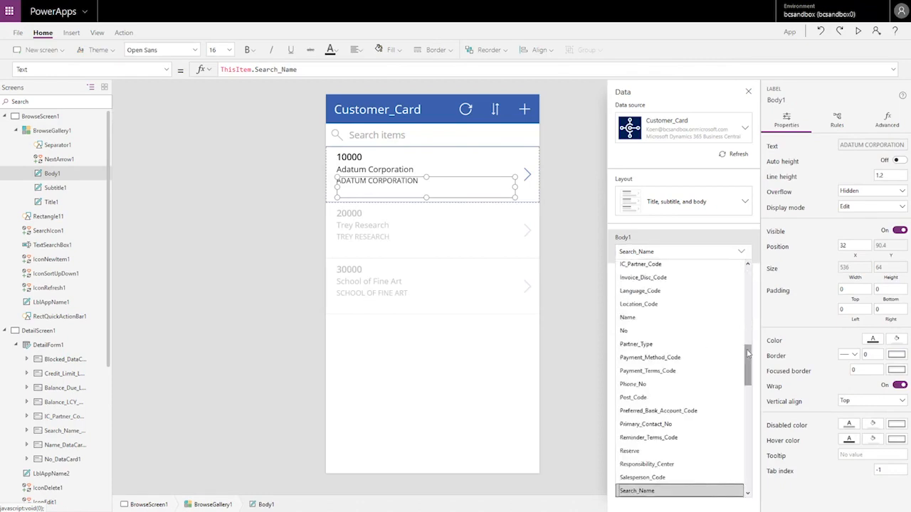
{"action": "left_click_drag", "start_coordinate": [747, 354], "coordinate": [740, 429]}
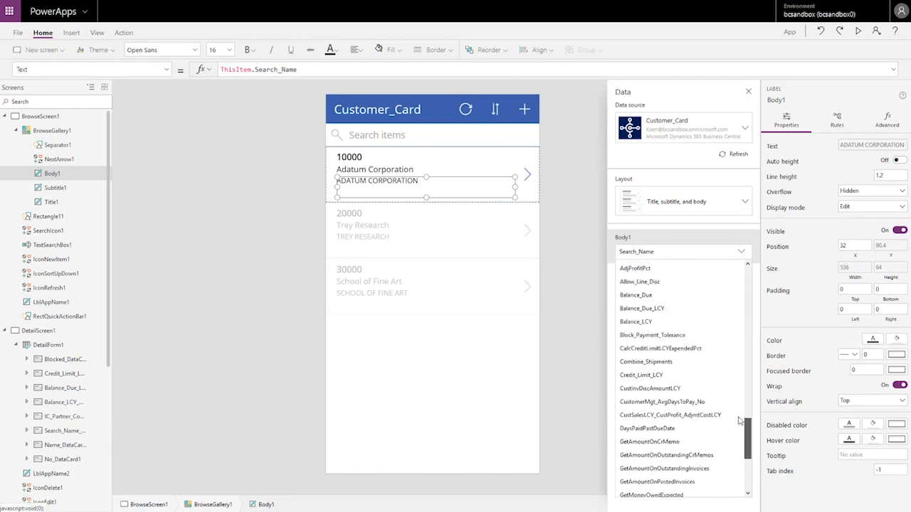
{"action": "left_click", "coordinate": [650, 378]}
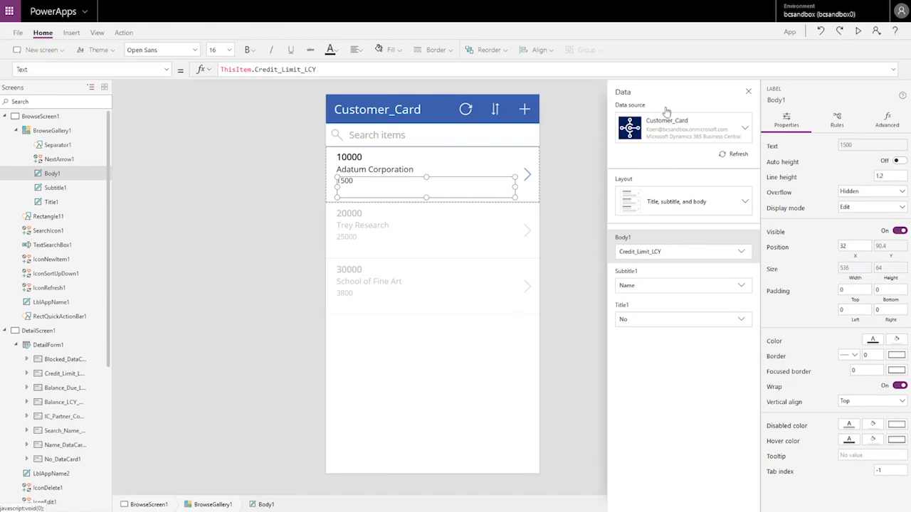
{"action": "left_click", "coordinate": [748, 91]}
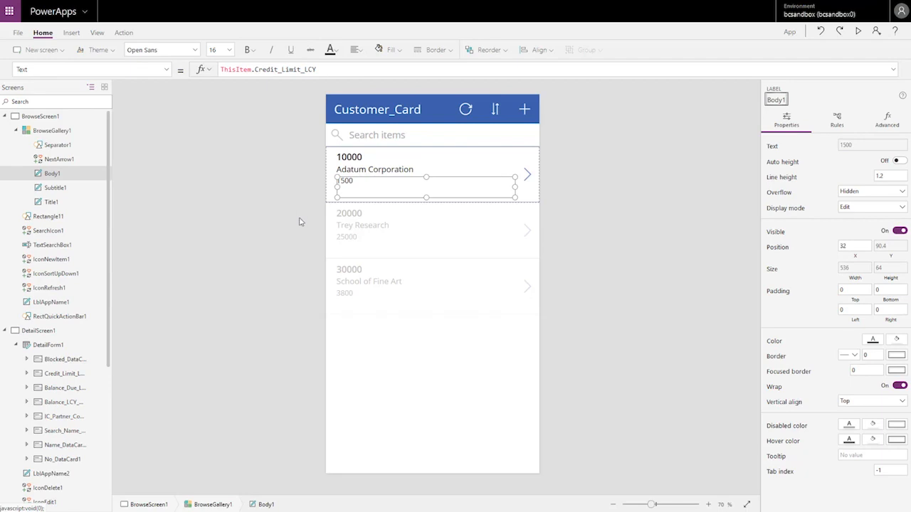
{"action": "left_click", "coordinate": [261, 280]}
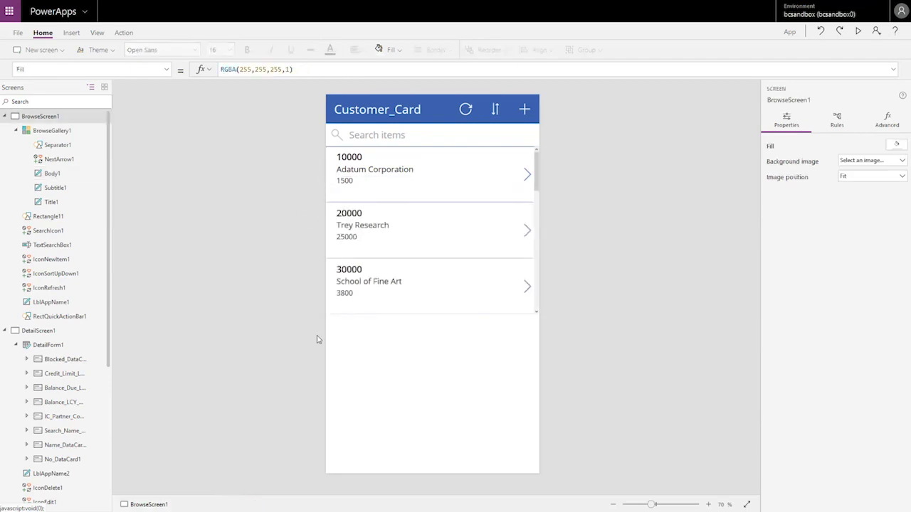
{"action": "left_click", "coordinate": [342, 182]}
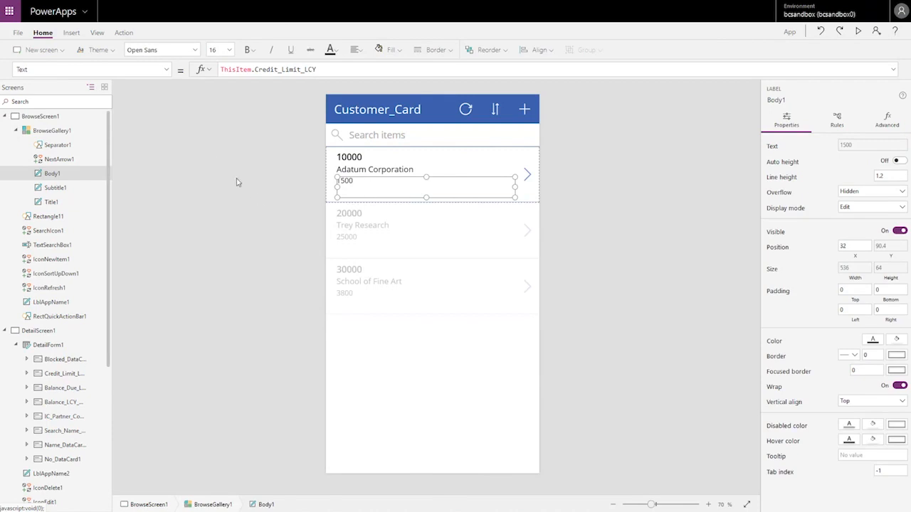
Step: Set Body1's Color to RGBA(246,12,59,0.9) when Credit_Limit_LCY exceeds 5000, otherwise RGBA(0,0,0,0.9)
{"action": "left_click", "coordinate": [167, 71]}
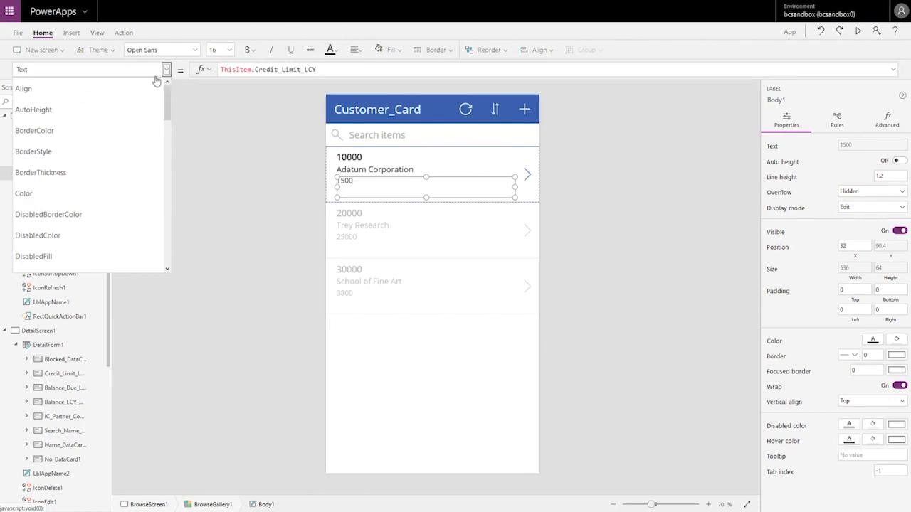
{"action": "left_click", "coordinate": [105, 197]}
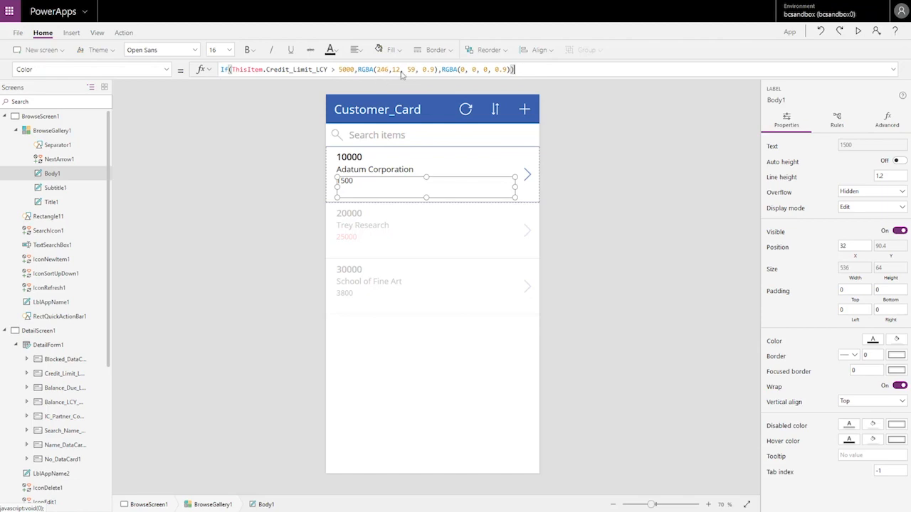
{"action": "left_click", "coordinate": [246, 114]}
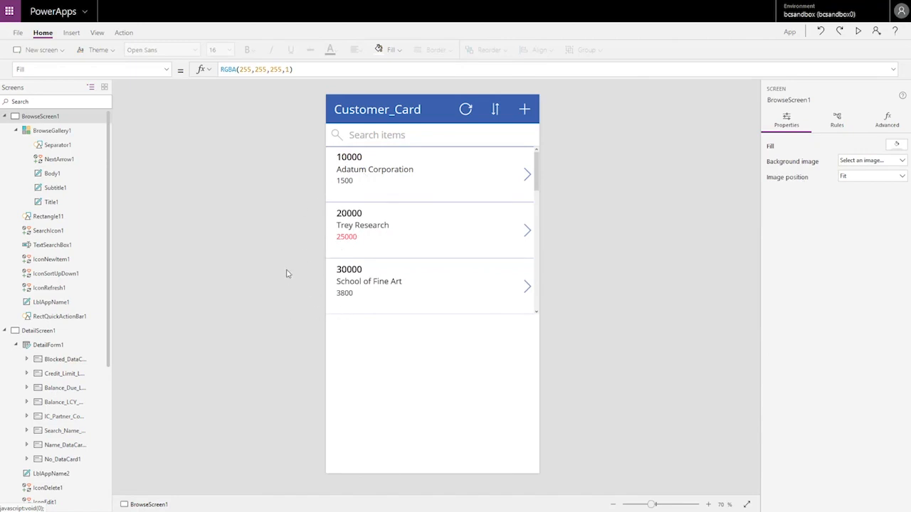
Step: Set Body1's FontWeight to If(ThisItem.Credit_Limit_LCY > 5000, FontWeight.Bold)
{"action": "left_click", "coordinate": [339, 236]}
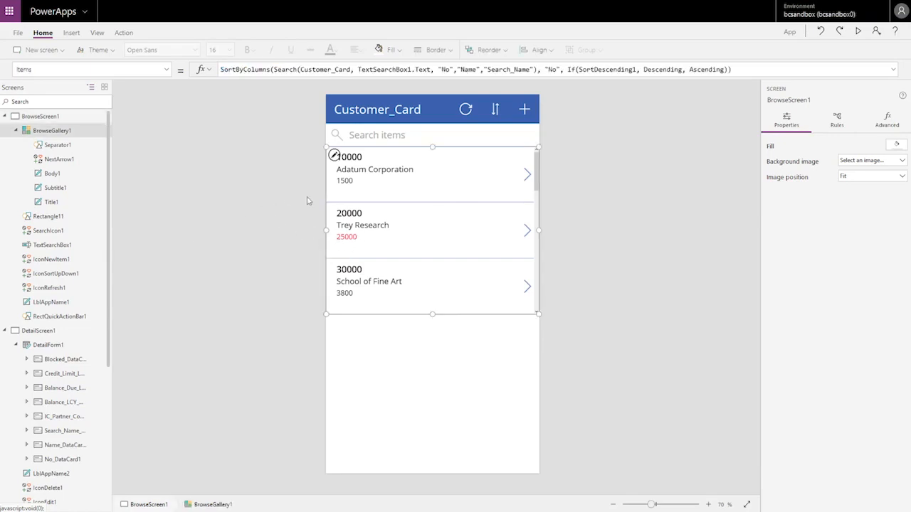
{"action": "left_click", "coordinate": [346, 186]}
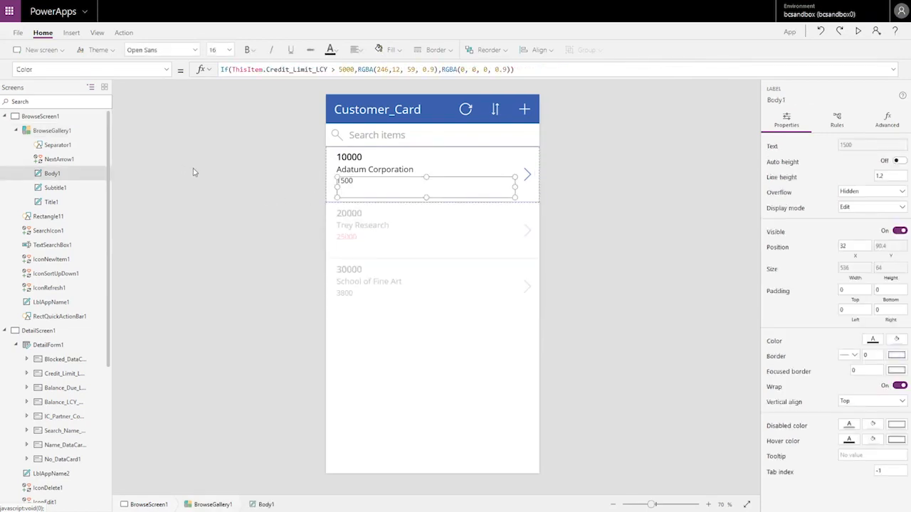
{"action": "left_click", "coordinate": [168, 71]}
{"action": "scroll", "coordinate": [168, 104], "scroll_direction": "down", "scroll_amount": 1}
{"action": "left_click_drag", "start_coordinate": [168, 105], "coordinate": [168, 151]}
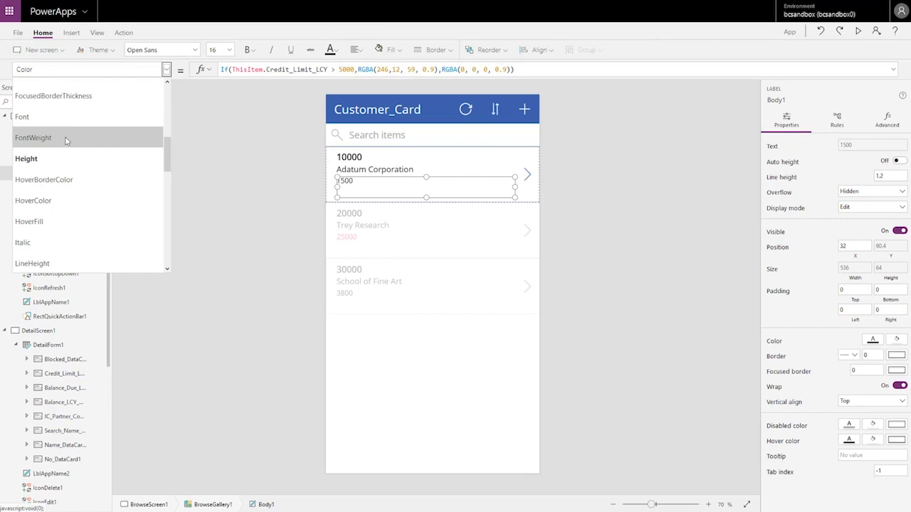
{"action": "left_click", "coordinate": [66, 140]}
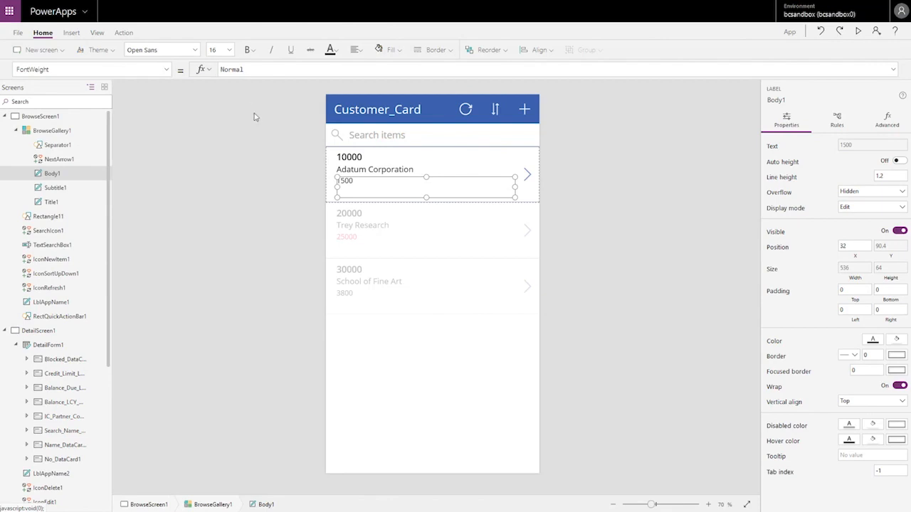
{"action": "left_click", "coordinate": [329, 70]}
{"action": "key", "text": "ctrl+a"}
{"action": "type", "text": "If(ThisItem.Credit_Limit_LCY > 5000,FontWeight.Bold)"}
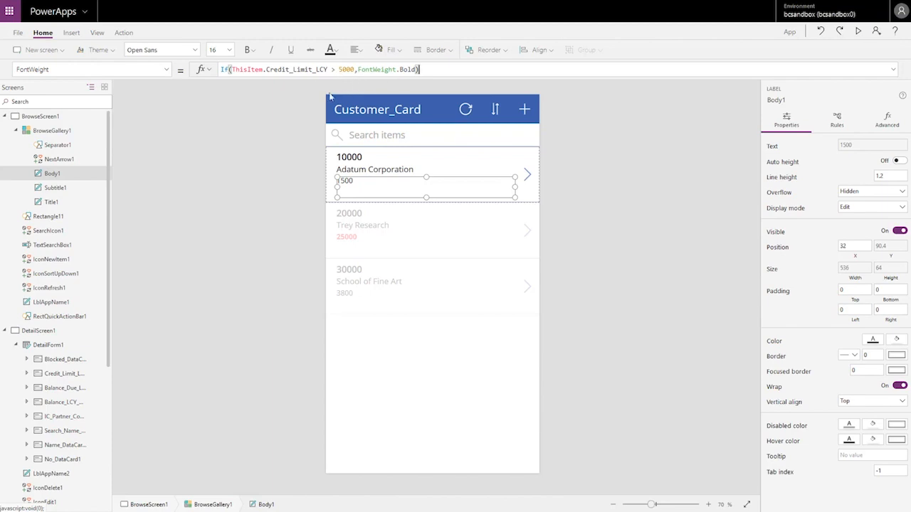
{"action": "left_click", "coordinate": [220, 183]}
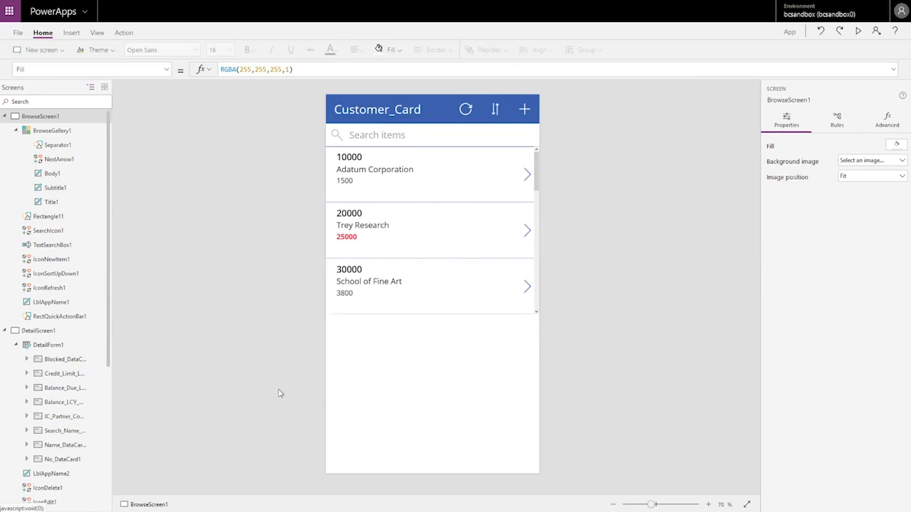
Step: Insert a data table and add the Business Central CRONUS International Ltd. company as a data source
{"action": "left_click", "coordinate": [71, 32]}
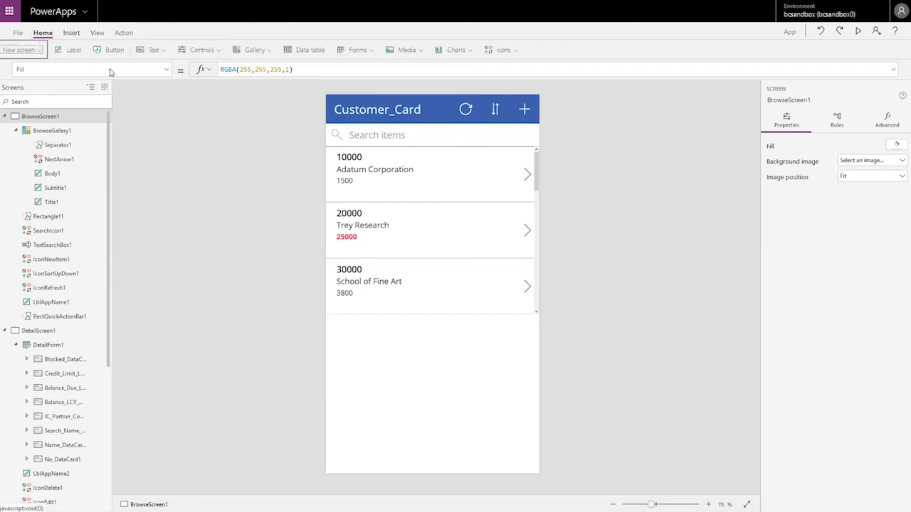
{"action": "left_click", "coordinate": [325, 54]}
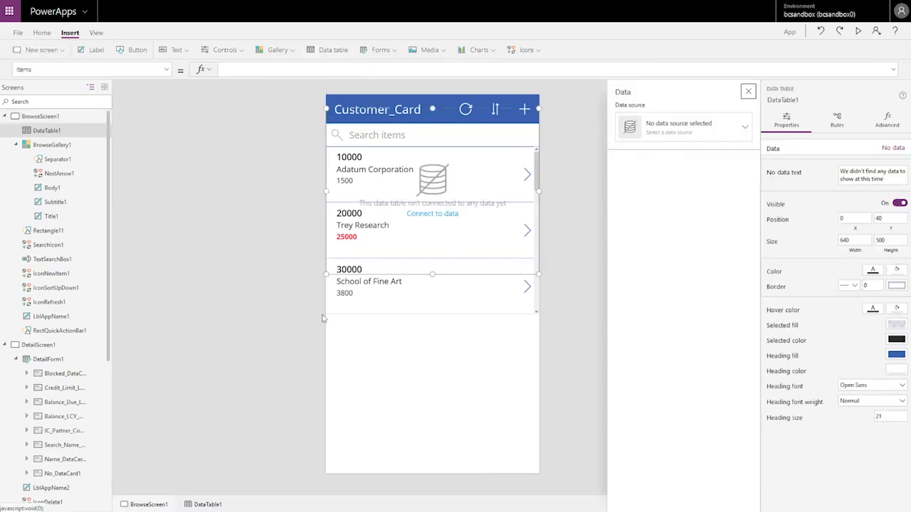
{"action": "left_click", "coordinate": [691, 129]}
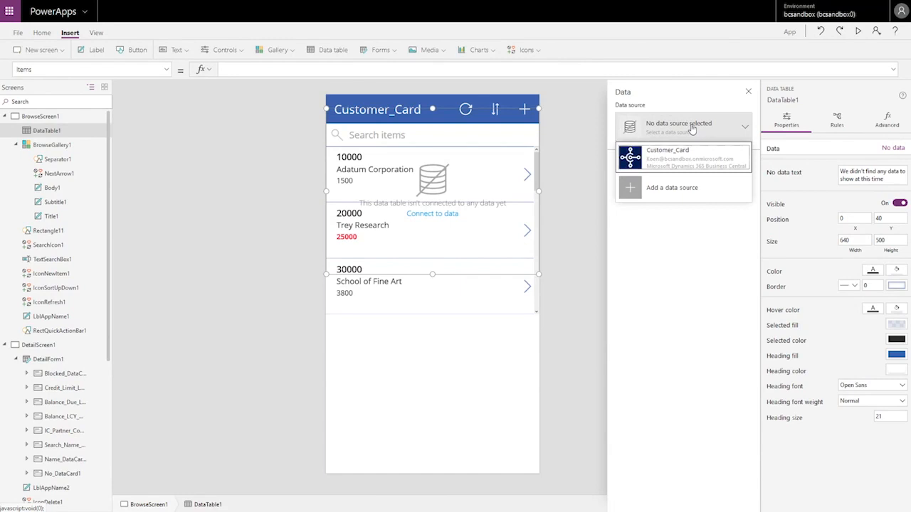
{"action": "left_click", "coordinate": [672, 188]}
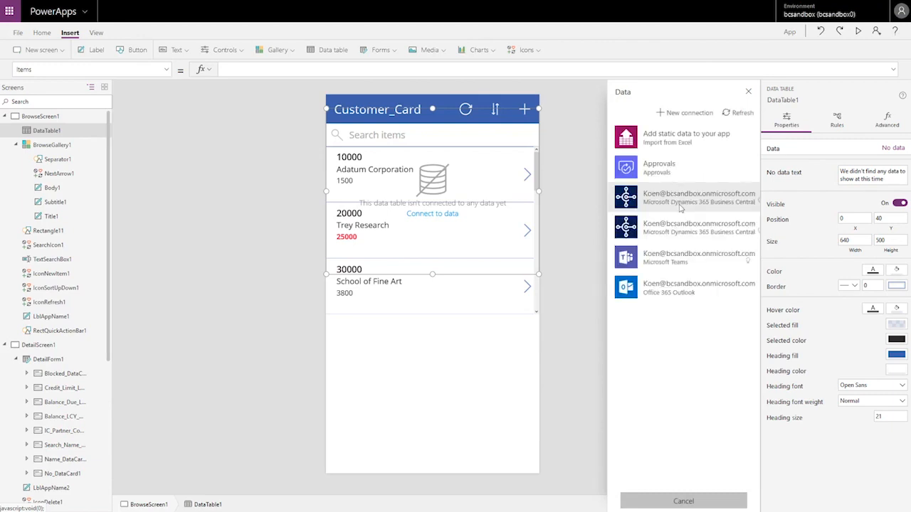
{"action": "left_click", "coordinate": [680, 206]}
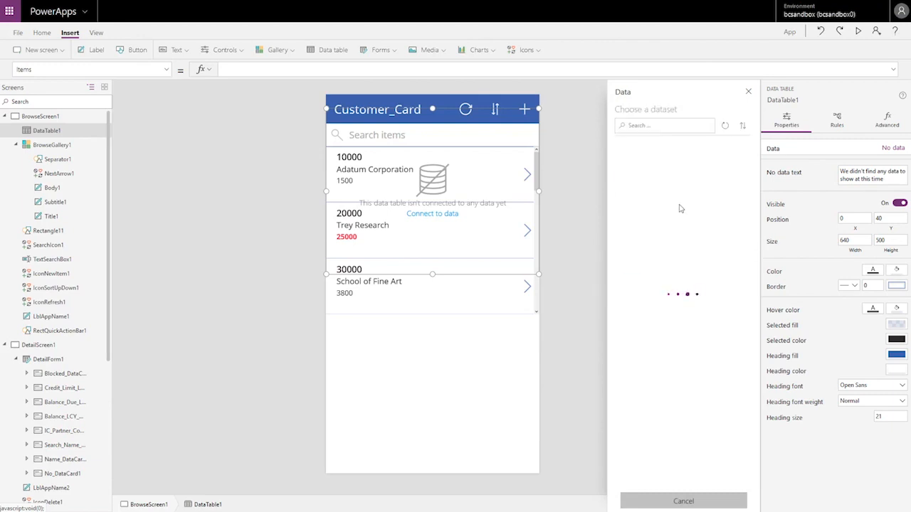
{"action": "left_click", "coordinate": [679, 208]}
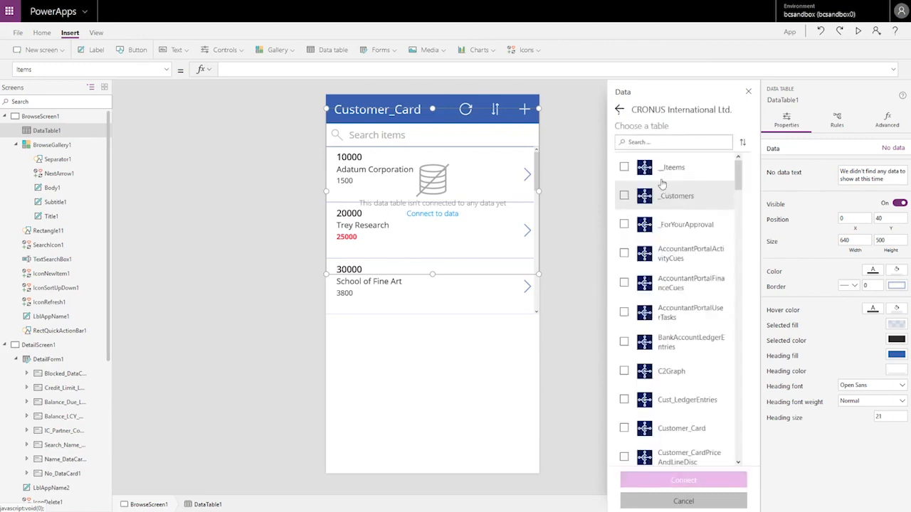
Step: Filter the company's tables by 'sales' and tick salesDocumentLines
{"action": "left_click", "coordinate": [660, 143]}
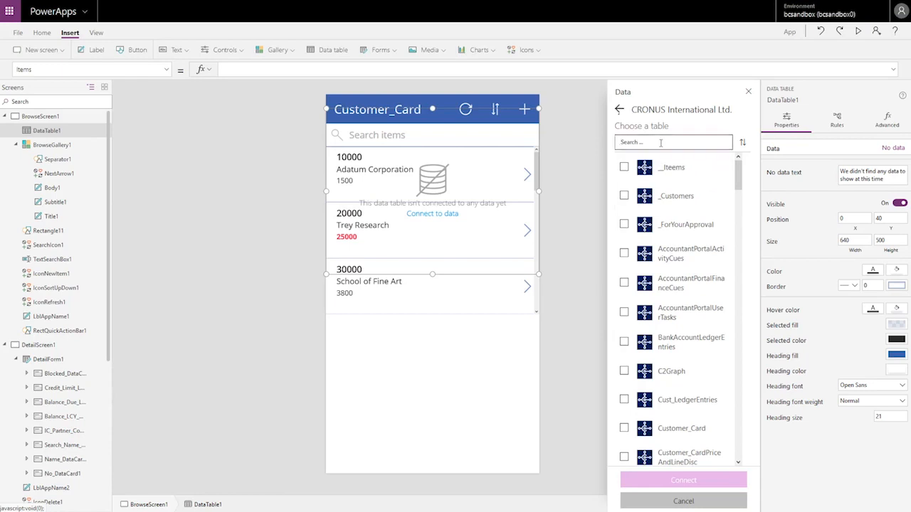
{"action": "type", "text": "sales"}
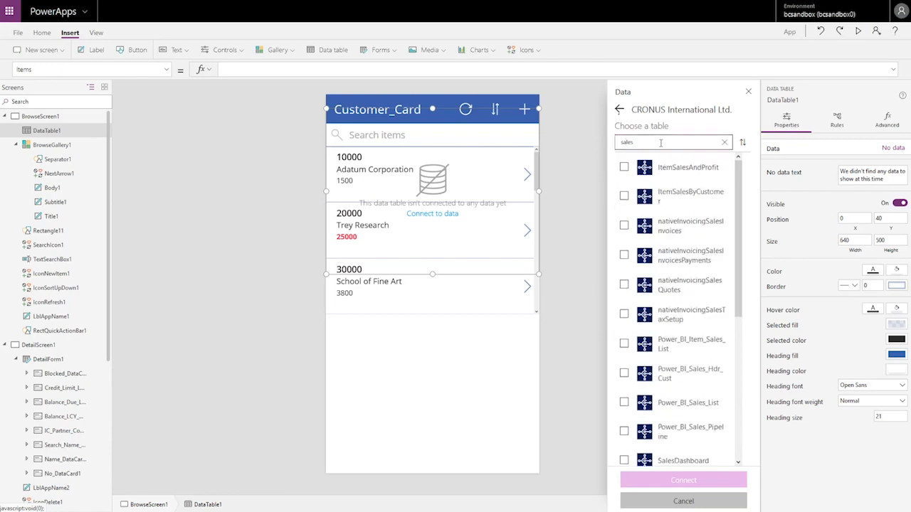
{"action": "scroll", "coordinate": [741, 220], "scroll_direction": "down", "scroll_amount": 2}
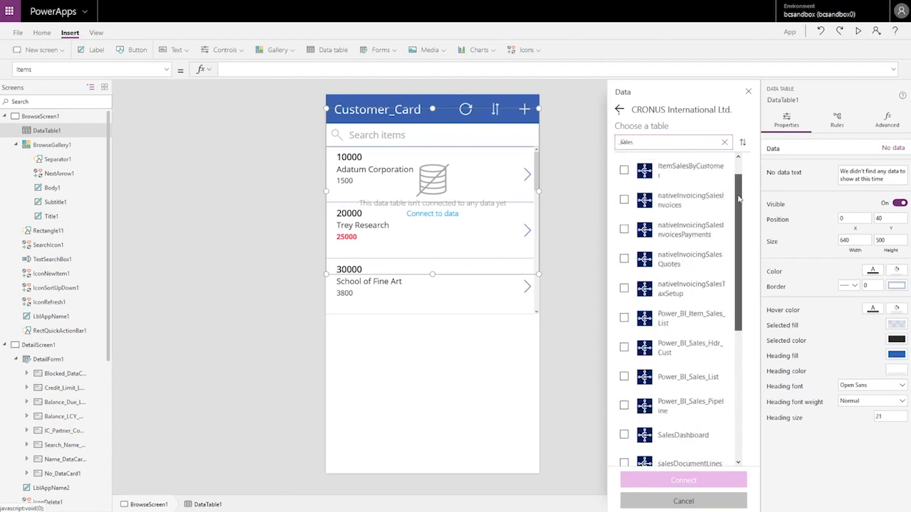
{"action": "scroll", "coordinate": [743, 221], "scroll_direction": "down", "scroll_amount": 3}
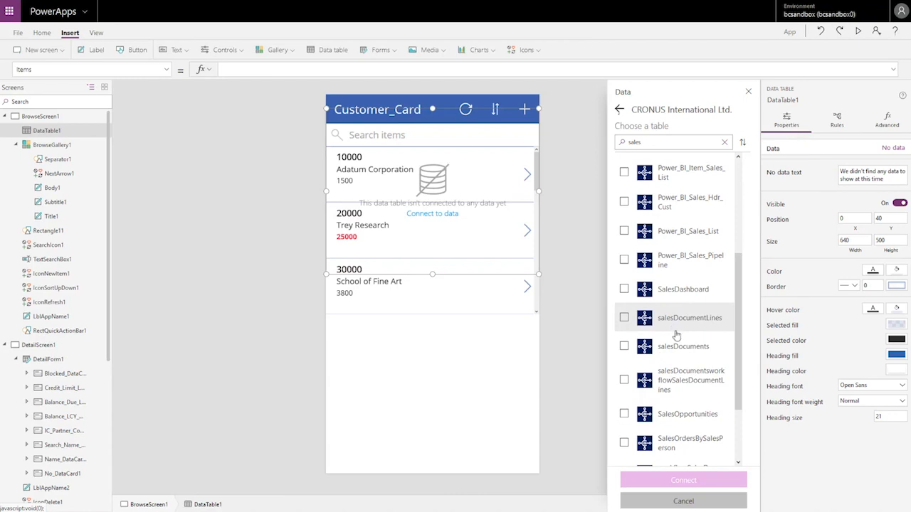
{"action": "left_click", "coordinate": [624, 318]}
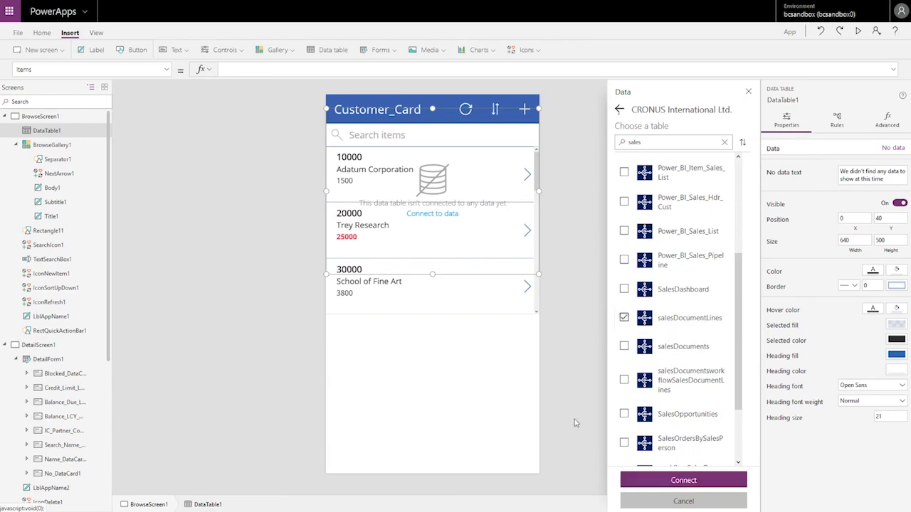
Step: Connect the data table to salesDocumentLines and move it below the customer gallery
{"action": "left_click", "coordinate": [682, 481]}
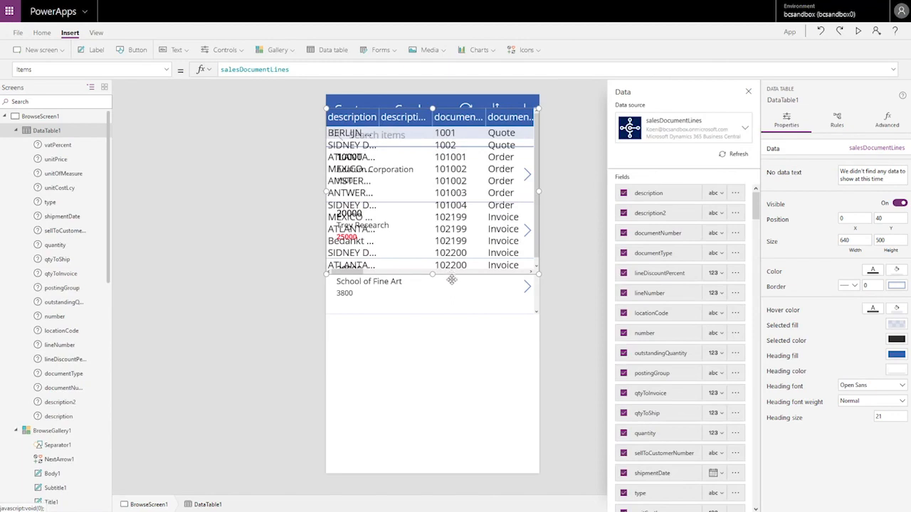
{"action": "left_click_drag", "start_coordinate": [453, 309], "coordinate": [467, 484]}
{"action": "left_click", "coordinate": [553, 306]}
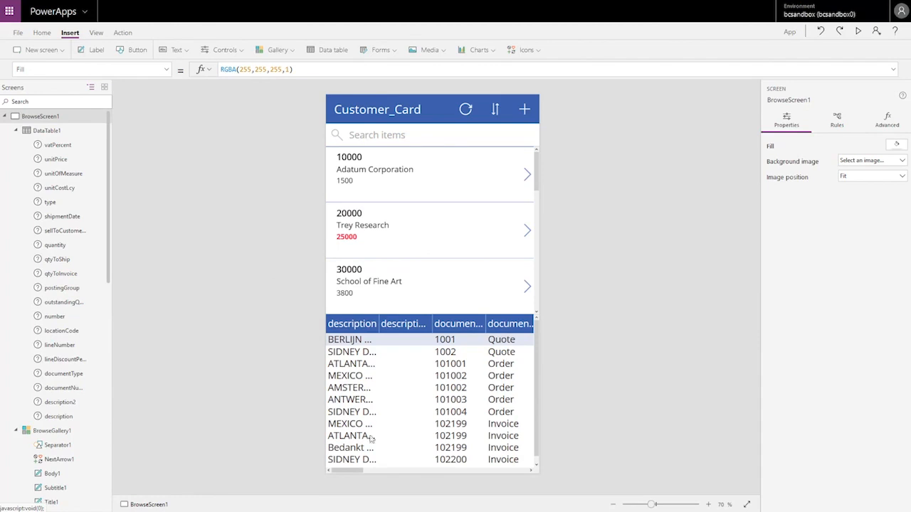
{"action": "left_click", "coordinate": [397, 473]}
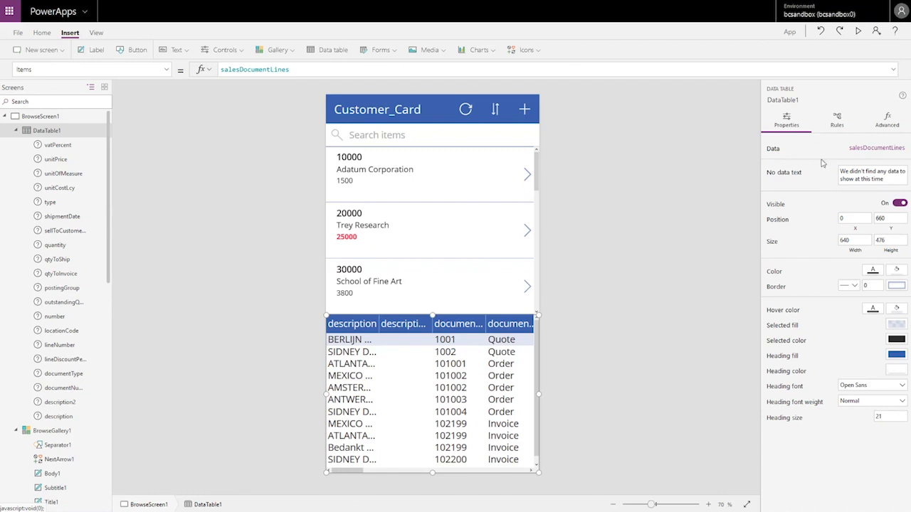
Step: Open the data table's Edit fields pane to choose which columns it shows
{"action": "left_click", "coordinate": [849, 152]}
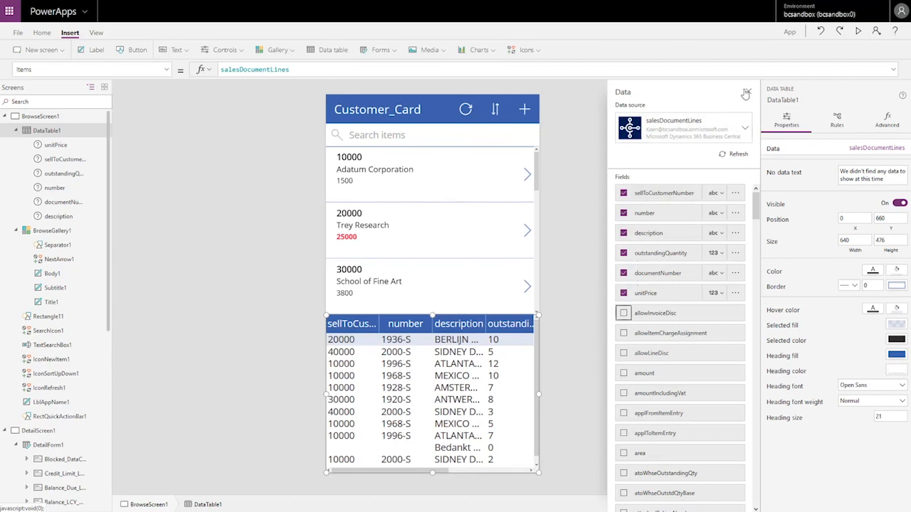
Step: Change the Items Filter to sellToCustomerNumber, keeping outstandingQuantity above 0, so customer 20000 shows two lines
{"action": "key", "text": "Escape"}
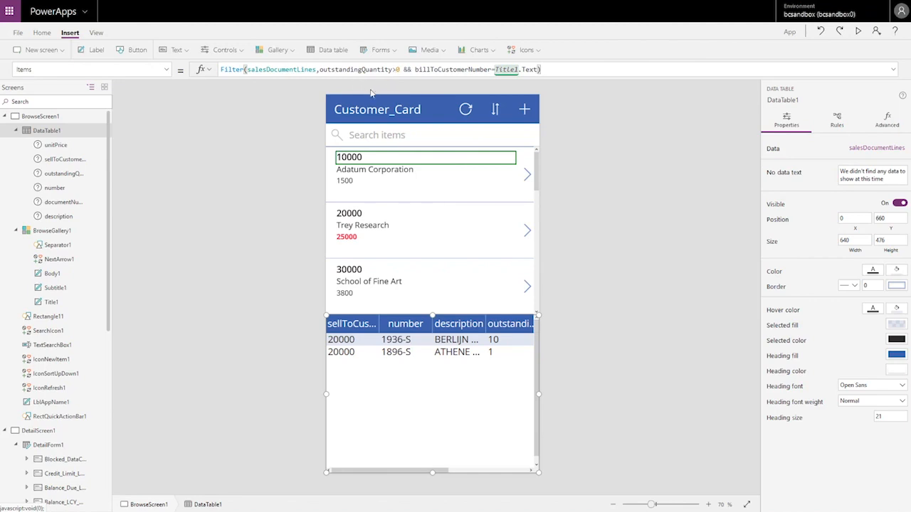
{"action": "left_click", "coordinate": [427, 72]}
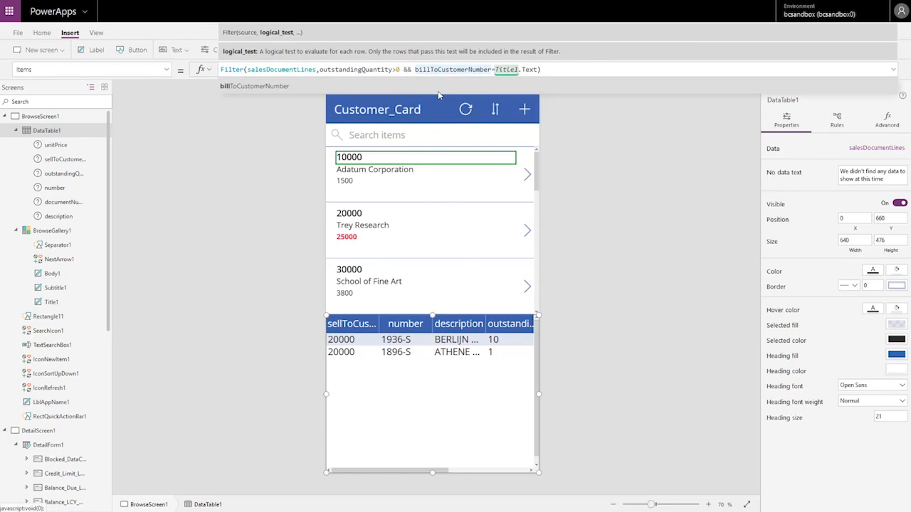
{"action": "key", "text": "BackSpace"}
{"action": "key", "text": "BackSpace"}
{"action": "key", "text": "BackSpace"}
{"action": "key", "text": "BackSpace"}
{"action": "type", "text": "sell"}
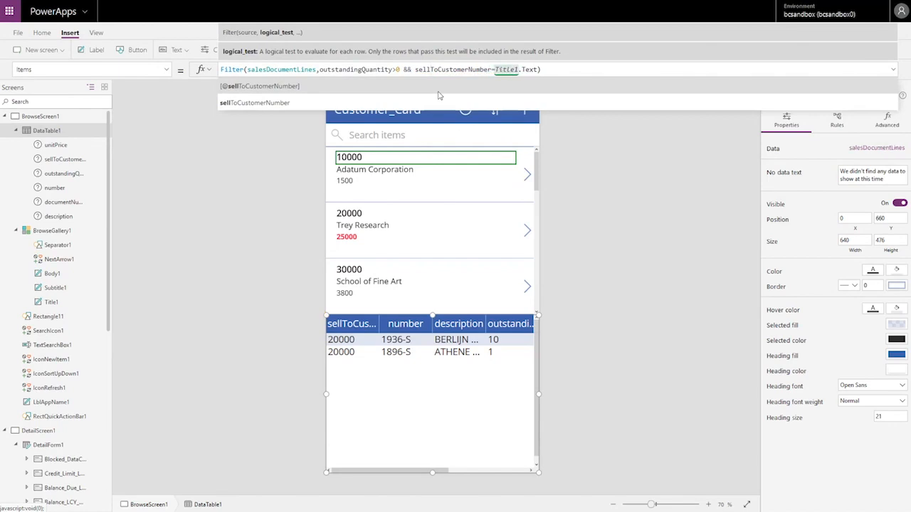
{"action": "left_click", "coordinate": [254, 147]}
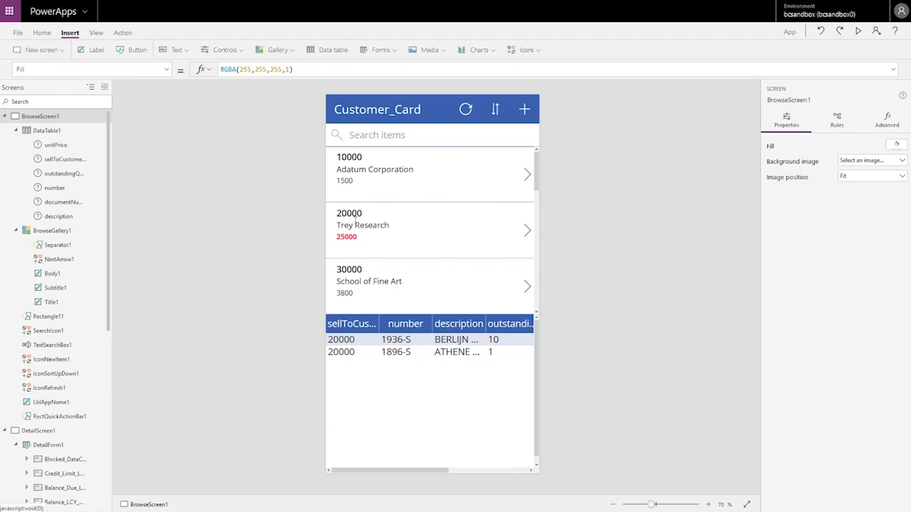
Step: Select Adatum Corporation (10000) in the gallery so the table lists its seven open lines
{"action": "left_click", "coordinate": [351, 160]}
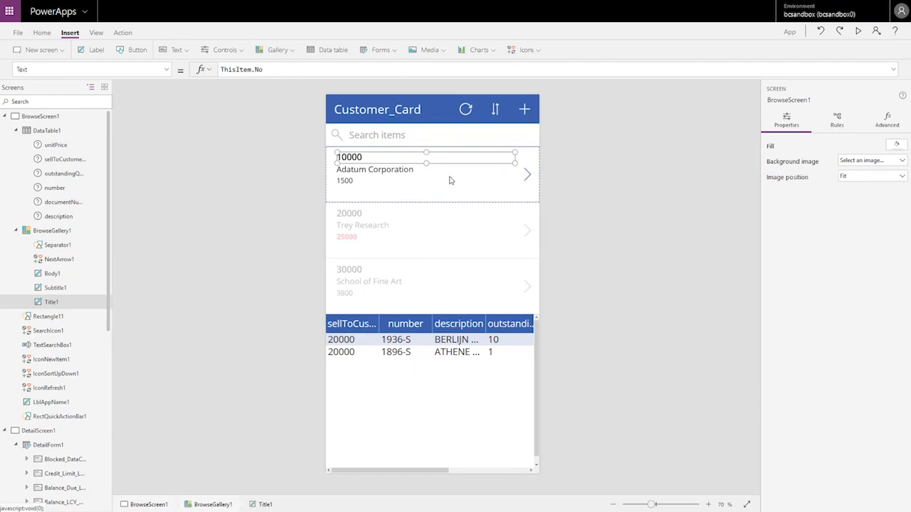
{"action": "left_click", "coordinate": [450, 180]}
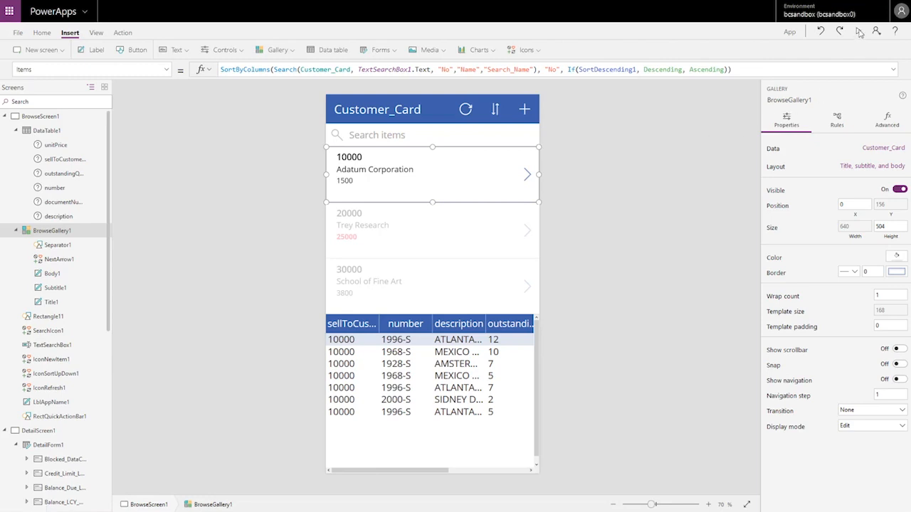
Step: Preview the app, checking order lines for Trey Research and School of Fine Art, then exit preview
{"action": "key", "text": "F5"}
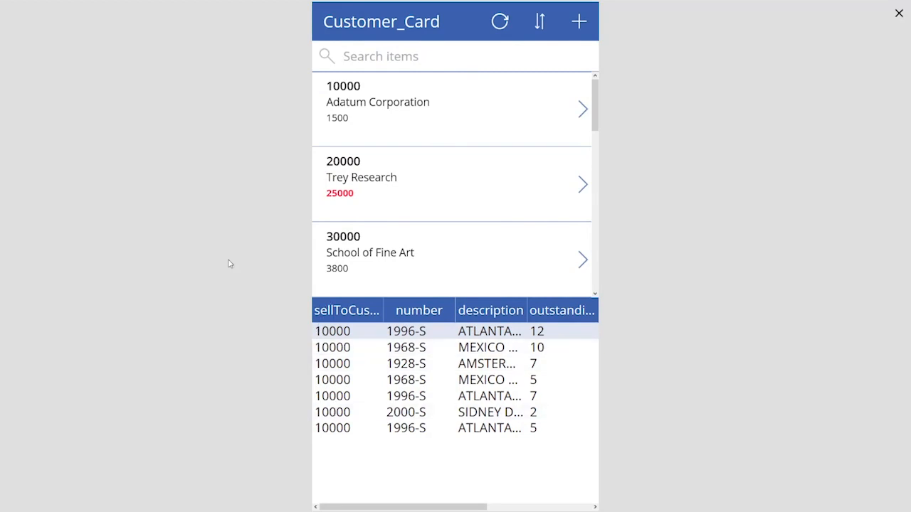
{"action": "left_click", "coordinate": [489, 186]}
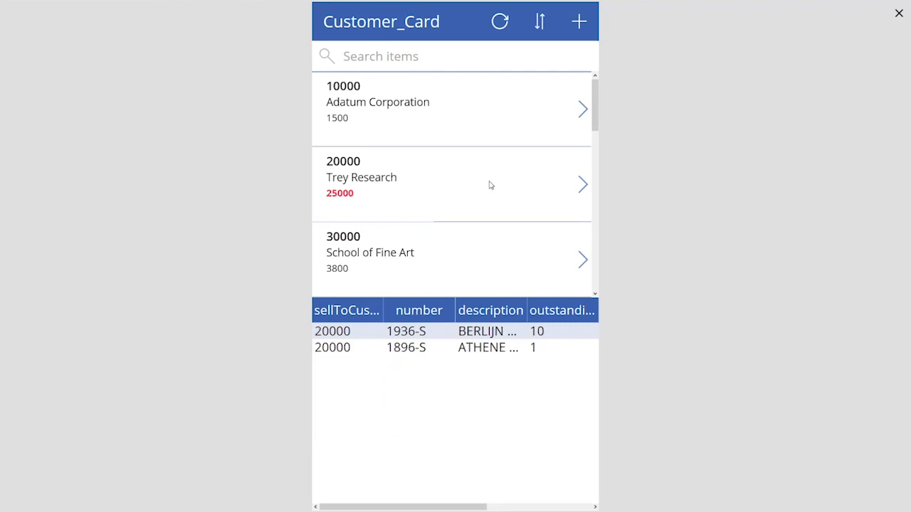
{"action": "left_click", "coordinate": [450, 260]}
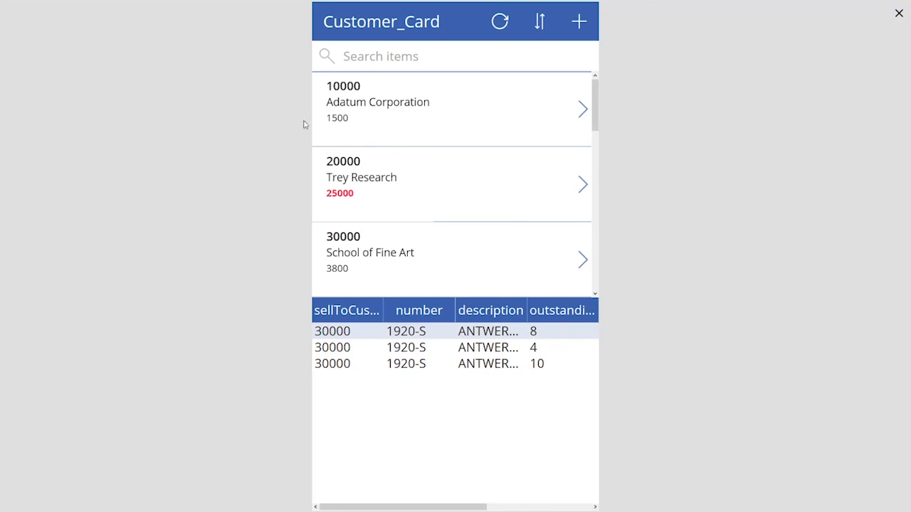
{"action": "left_click_drag", "start_coordinate": [595, 118], "coordinate": [587, 164]}
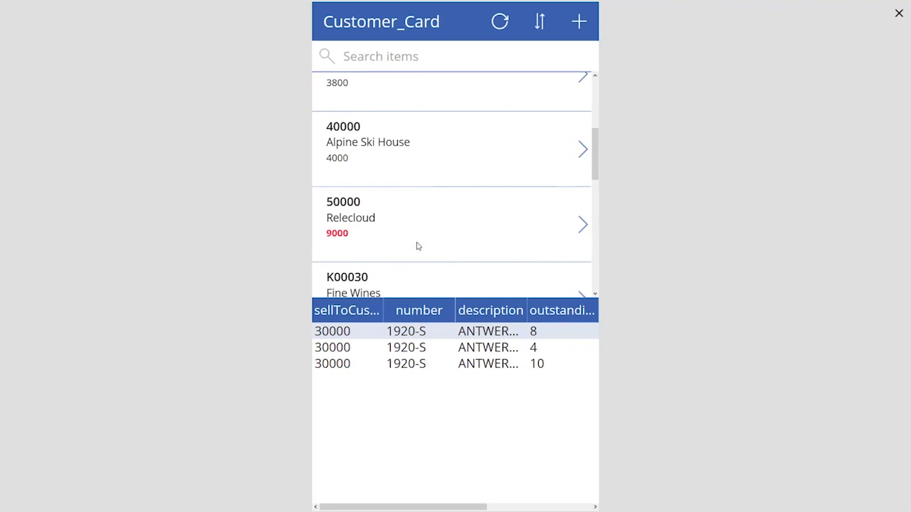
{"action": "key", "text": "Escape"}
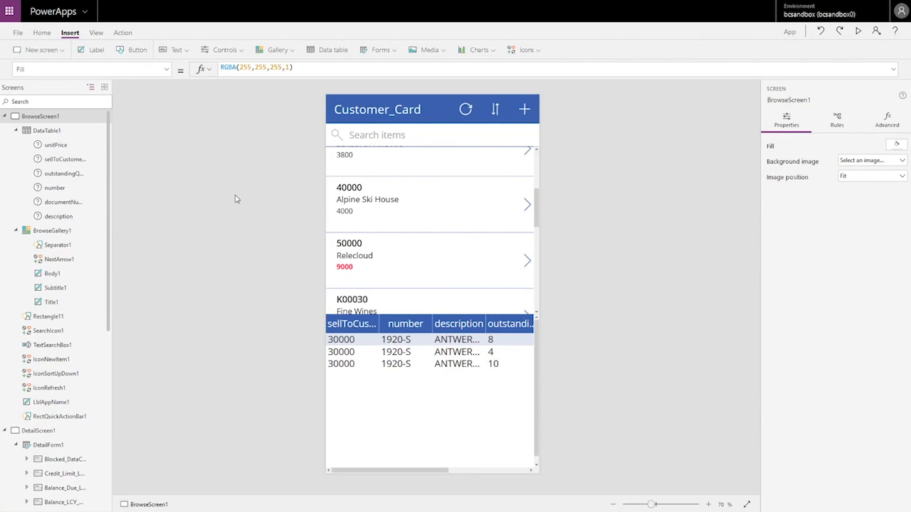
Step: Rename the app from App to MyCust in App settings
{"action": "left_click", "coordinate": [19, 33]}
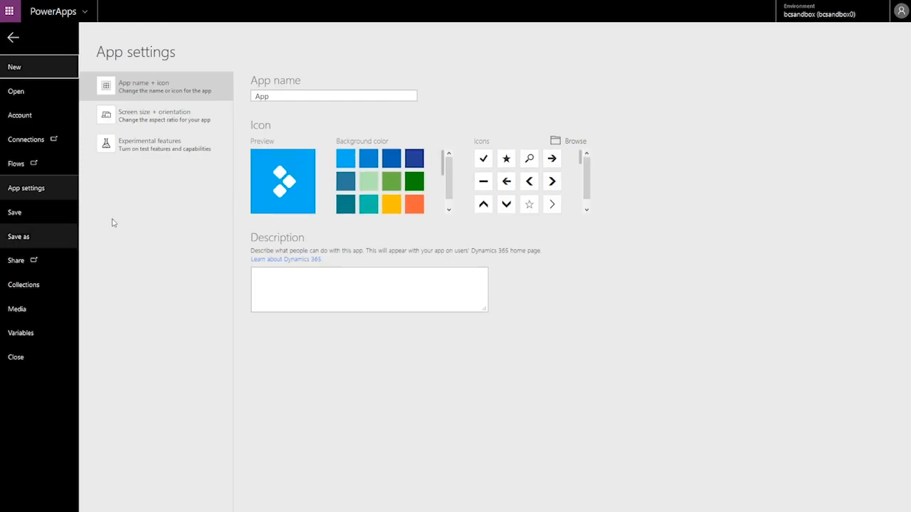
{"action": "left_click", "coordinate": [285, 96]}
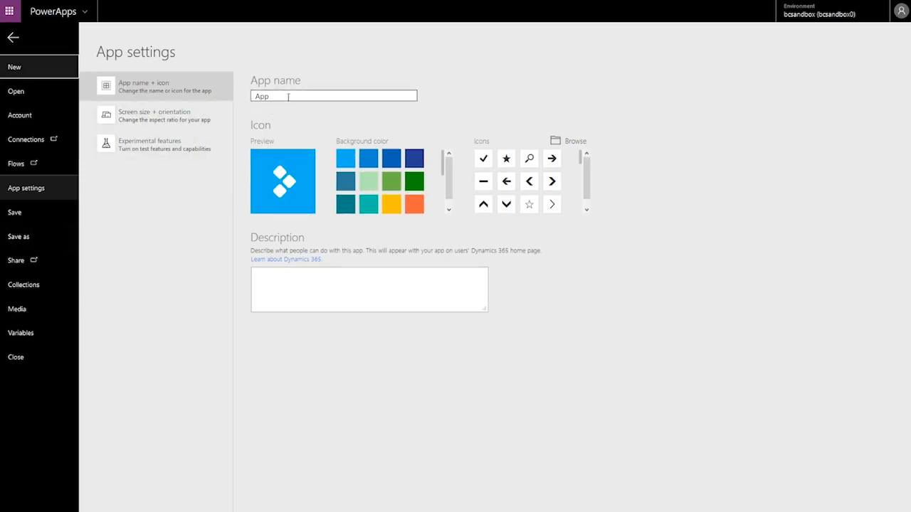
{"action": "double_click", "coordinate": [248, 96]}
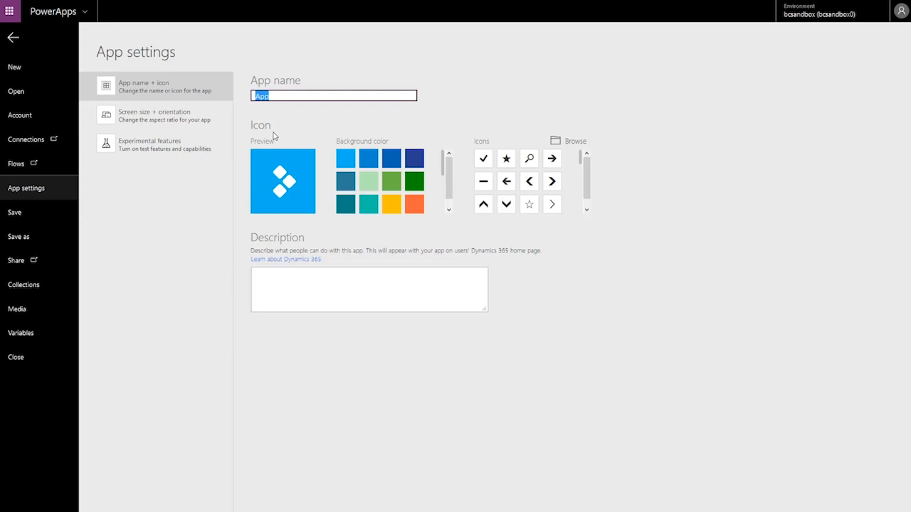
{"action": "type", "text": "MyCust"}
Step: Give MyCust a star icon, save it, and bring up its Share page
{"action": "left_click", "coordinate": [587, 210]}
{"action": "left_click", "coordinate": [529, 198]}
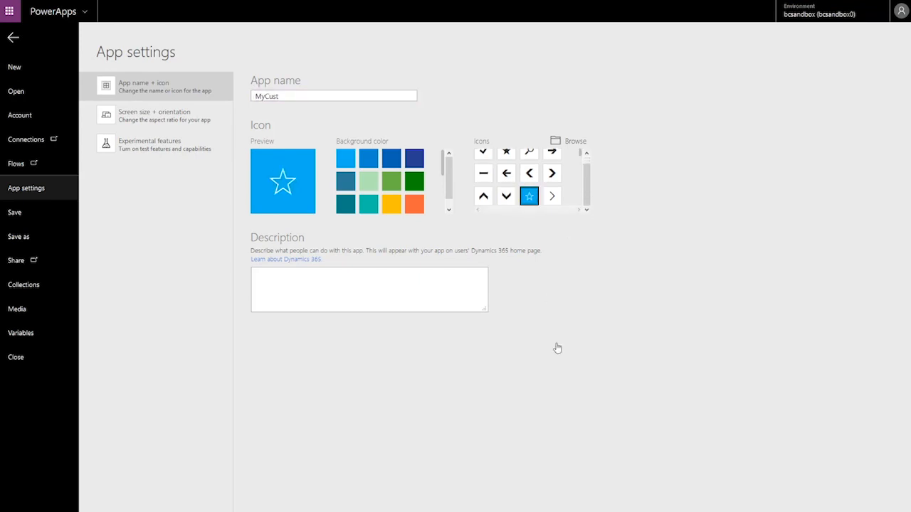
{"action": "left_click", "coordinate": [20, 213]}
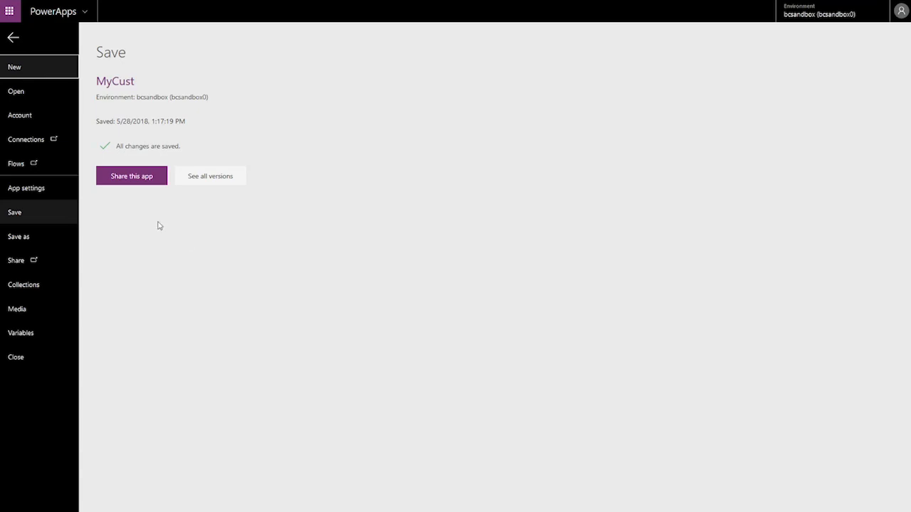
{"action": "left_click", "coordinate": [123, 179]}
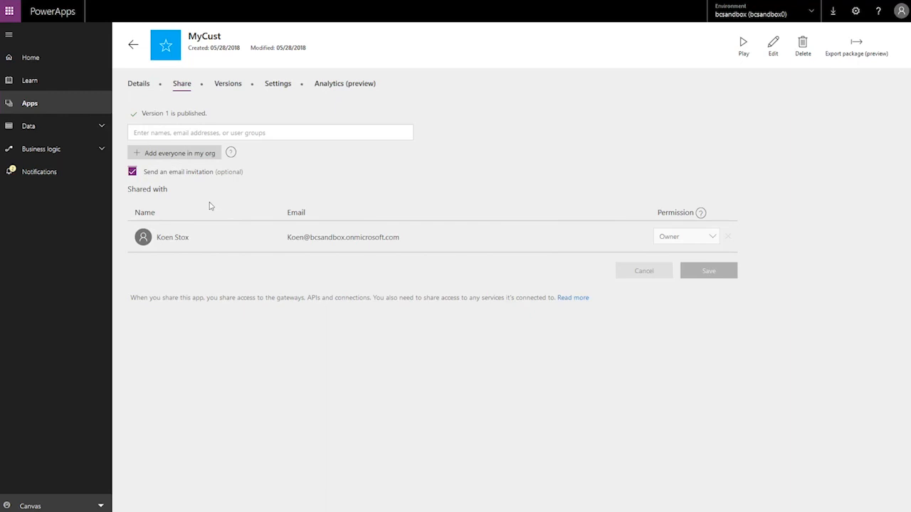
Step: Add the suggested colleague to MyCust's share list with Can edit permission
{"action": "left_click", "coordinate": [184, 131]}
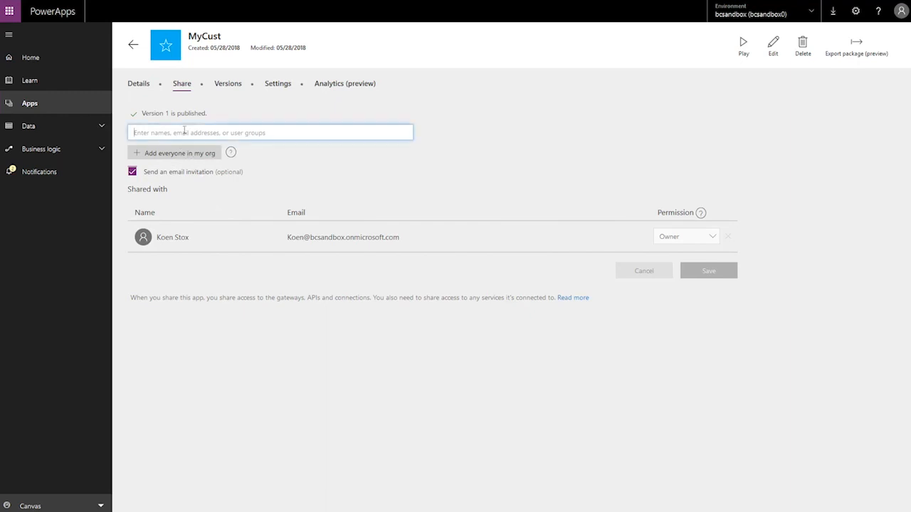
{"action": "type", "text": "steve"}
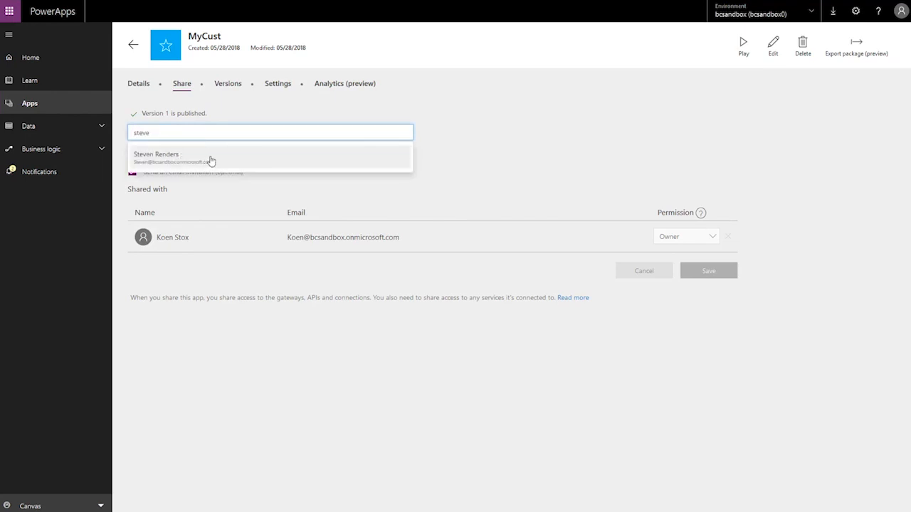
{"action": "left_click", "coordinate": [210, 160]}
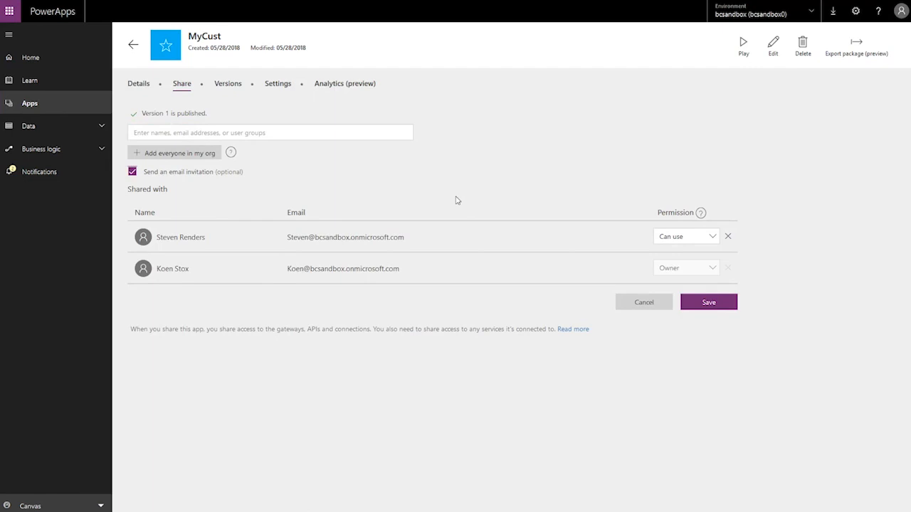
{"action": "left_click", "coordinate": [712, 242]}
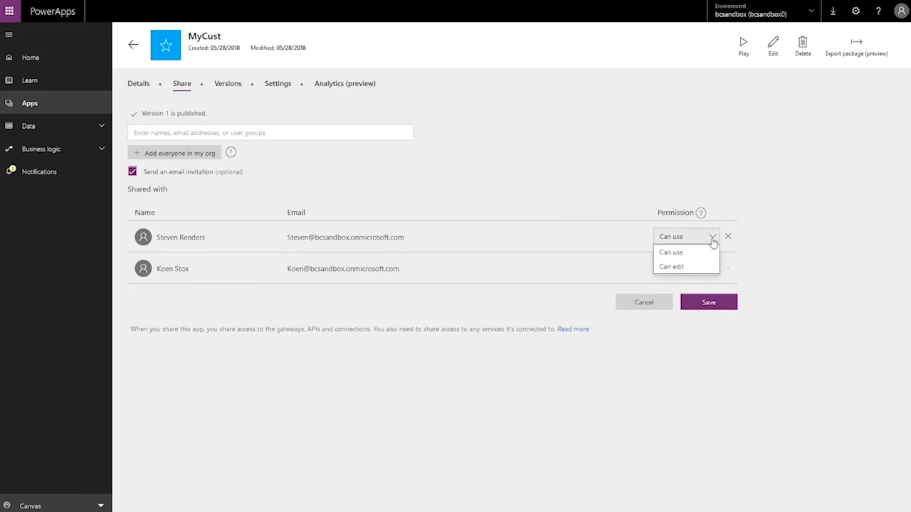
{"action": "left_click", "coordinate": [681, 269]}
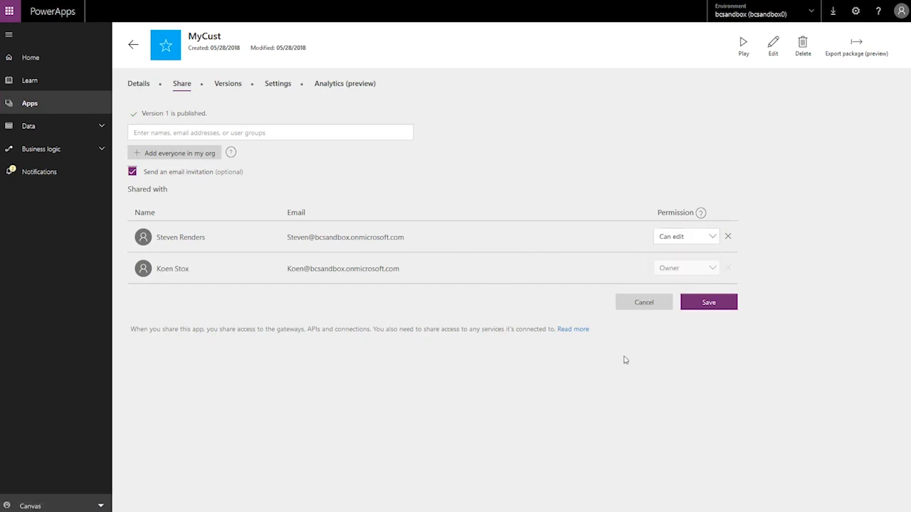